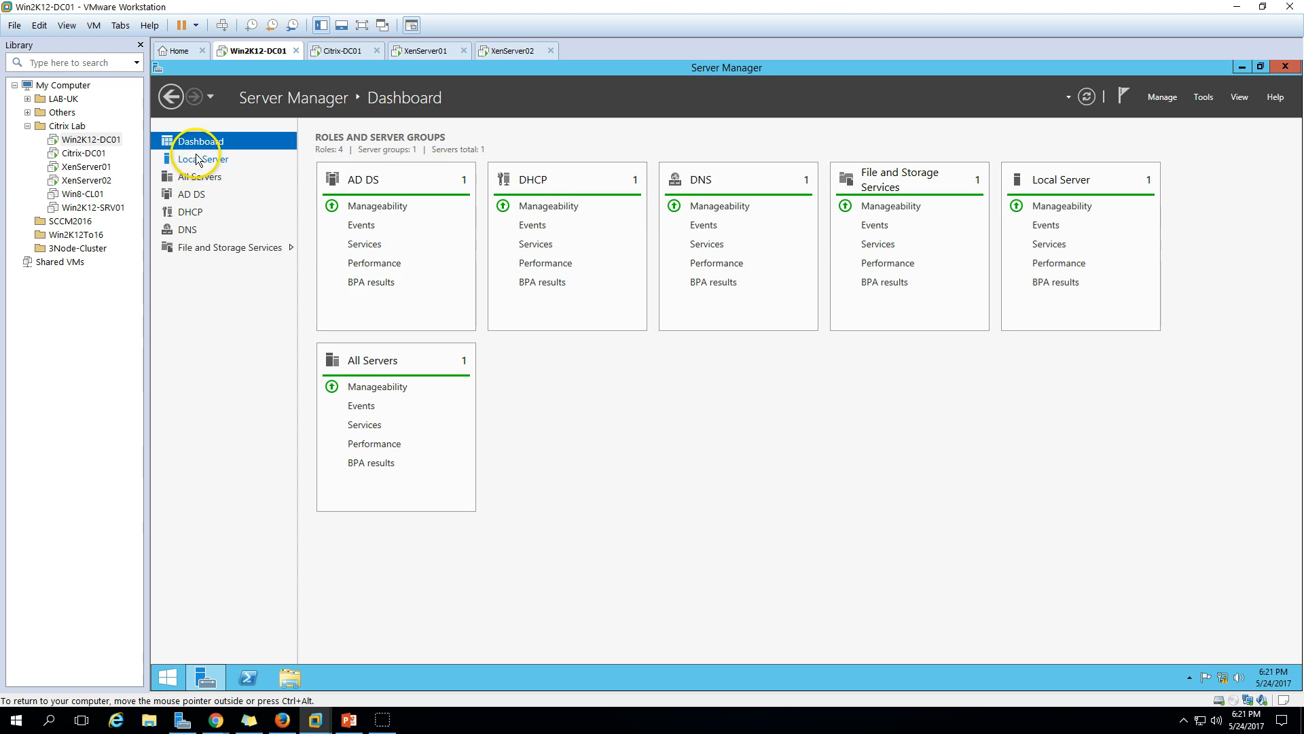
# Examine the local server properties of Win2K12-DC01 in Server Manager, then switch to the PowerPoint slide describing the demo setup.
pyautogui.click(202, 158)
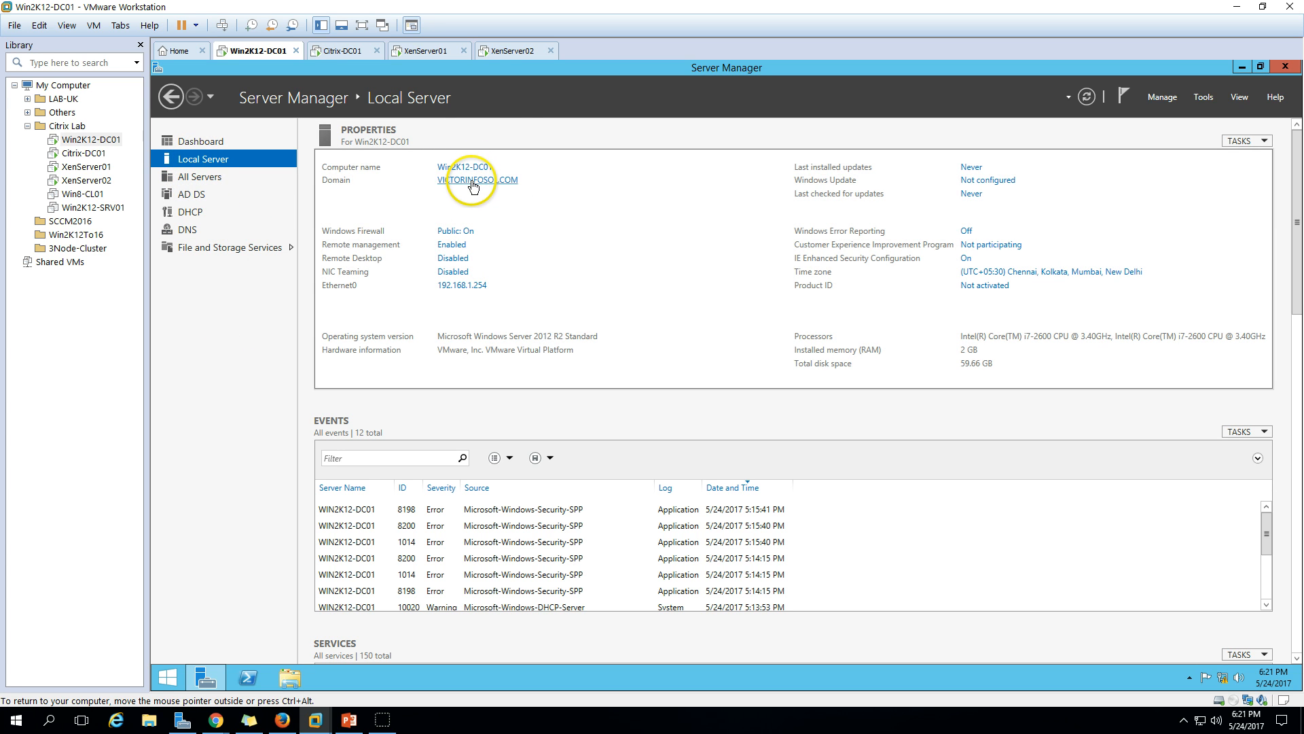
pyautogui.click(209, 141)
pyautogui.click(349, 720)
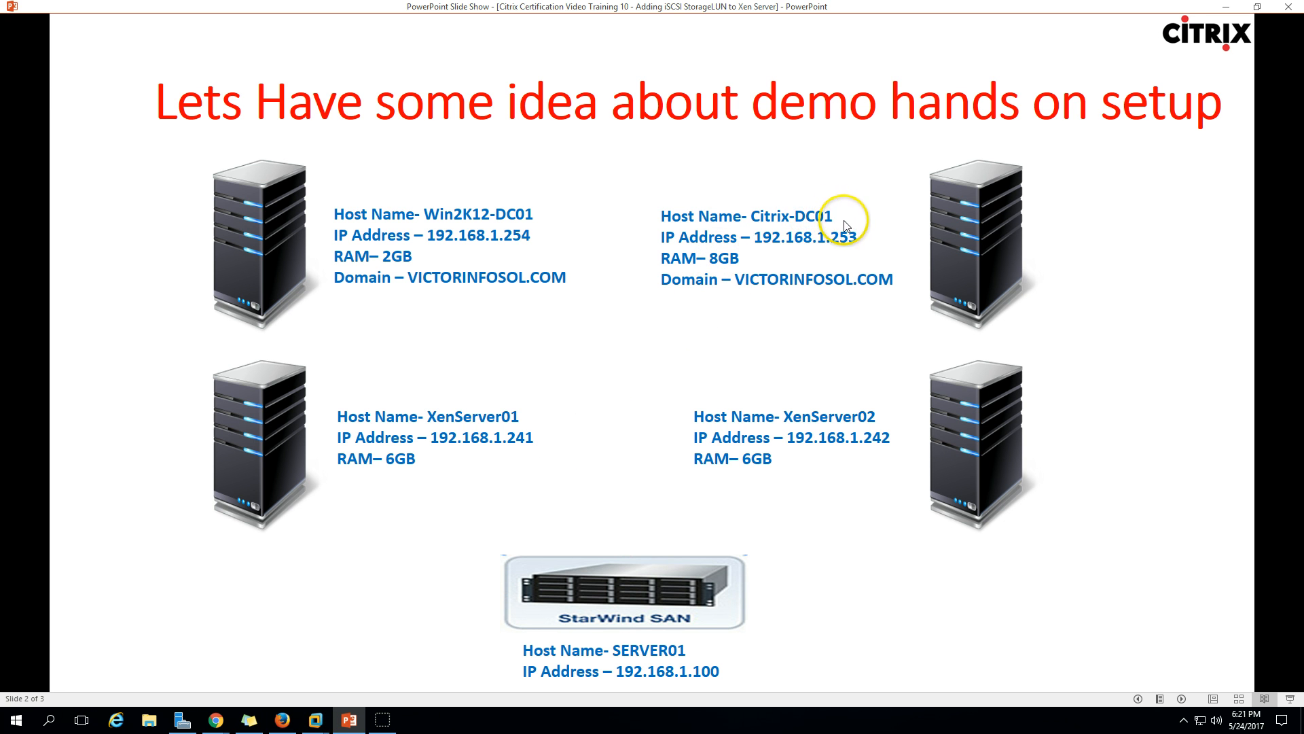
# Switch to the Citrix-DC01 virtual machine in VMware Workstation and look through its desktop and installed Citrix applications.
pyautogui.click(315, 719)
pyautogui.click(345, 50)
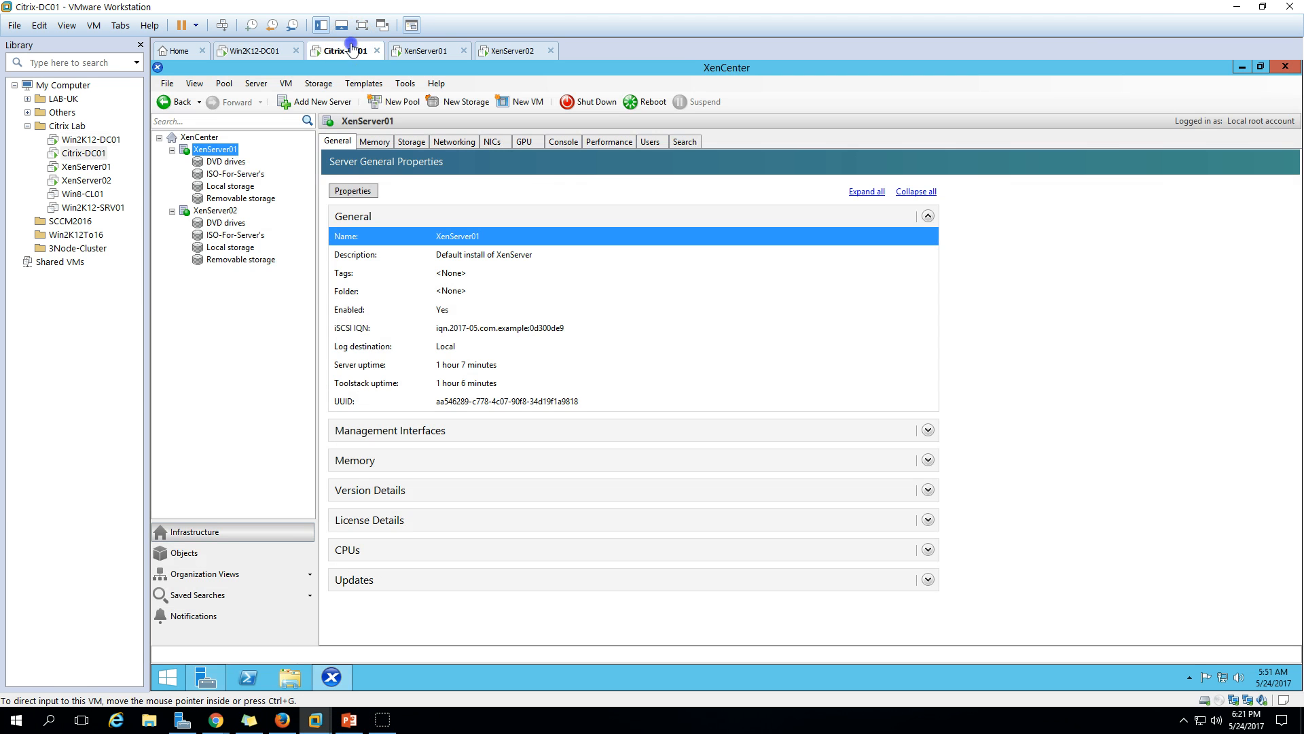
pyautogui.click(328, 677)
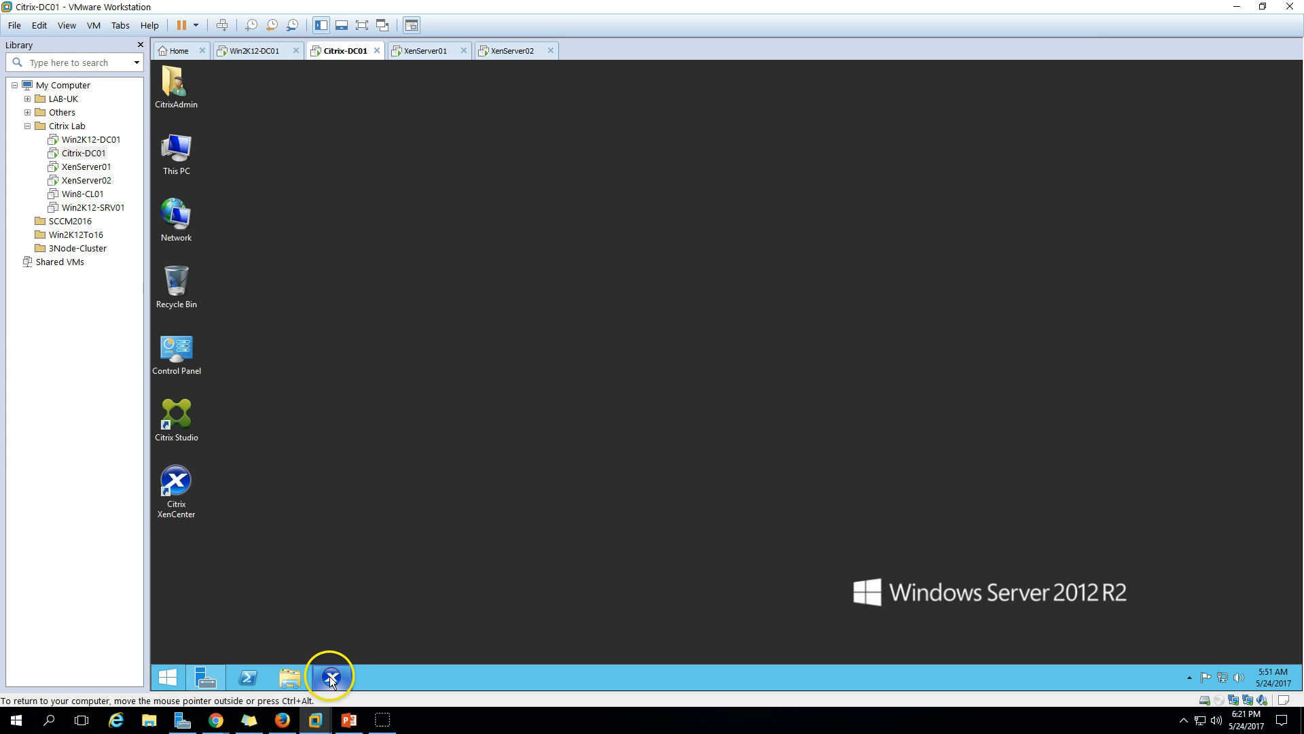
pyautogui.click(331, 678)
pyautogui.click(331, 678)
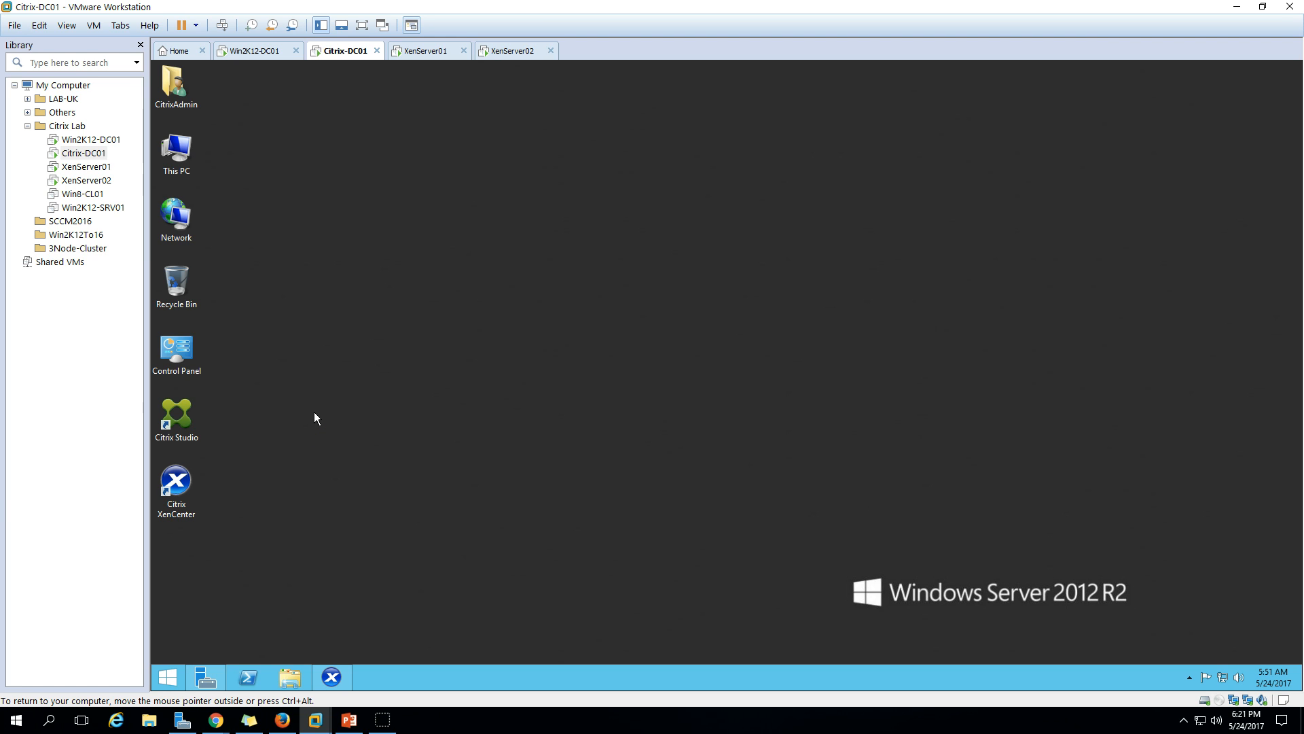
pyautogui.click(168, 677)
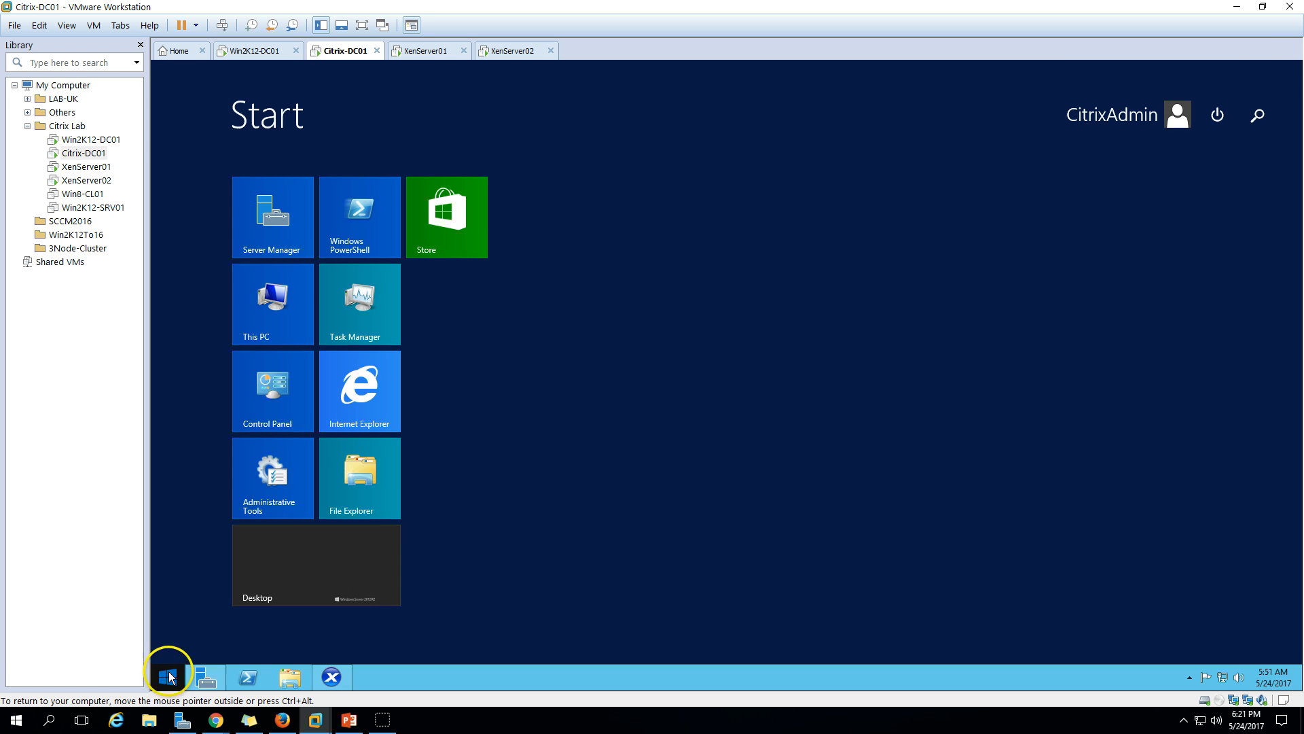
pyautogui.click(243, 651)
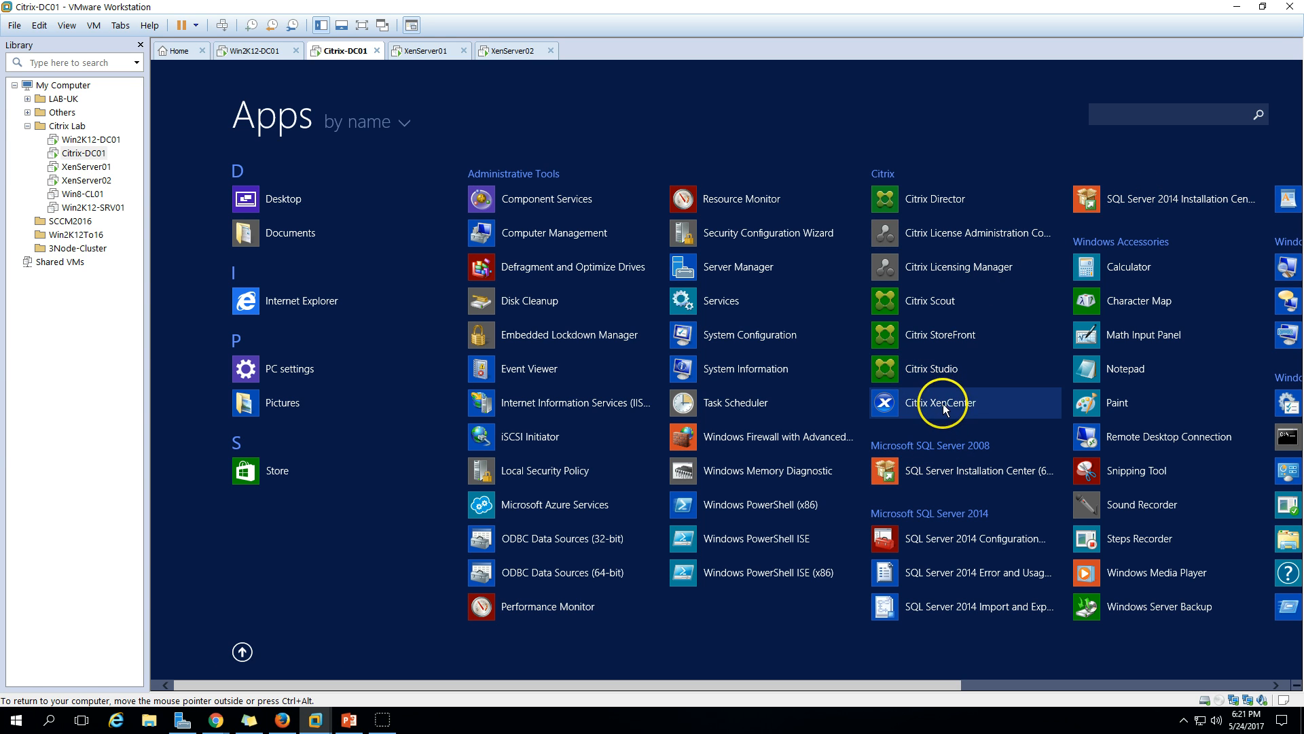
pyautogui.click(242, 653)
pyautogui.click(315, 561)
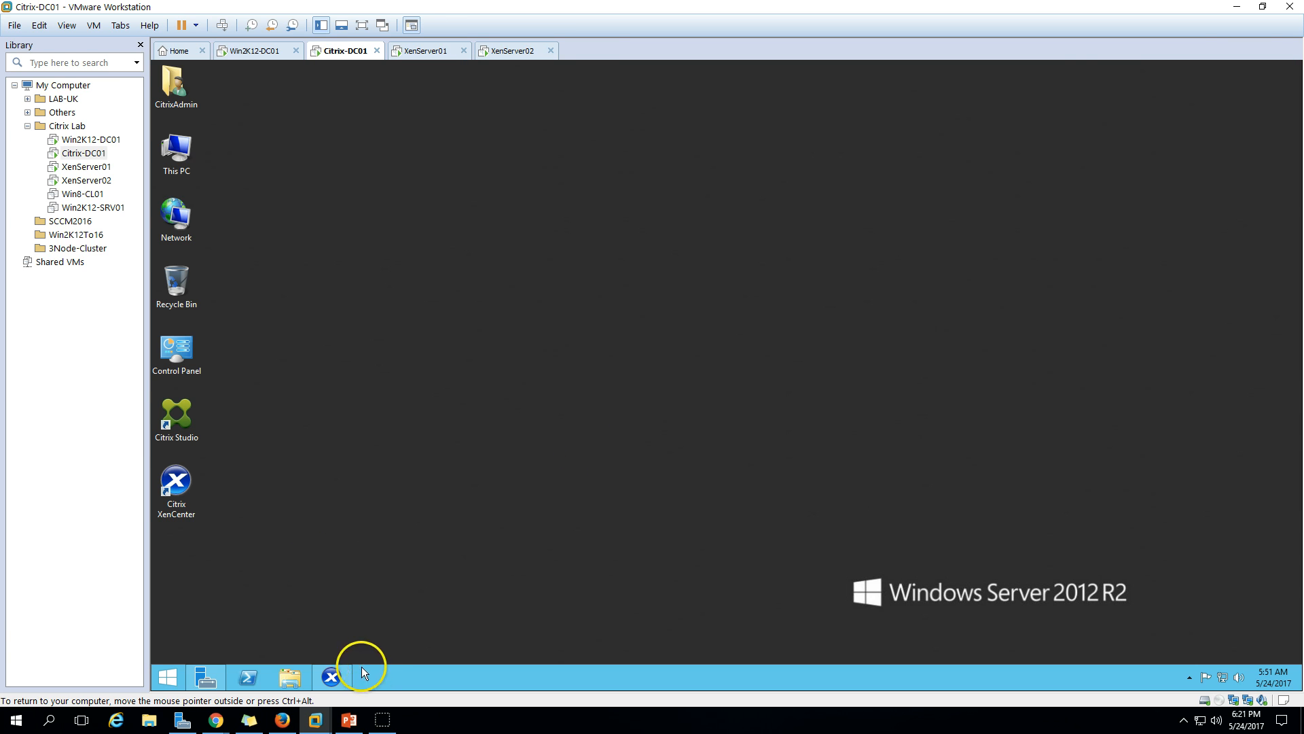
# Examine the XenServer01 host and its storage in XenCenter, then switch back to the PowerPoint setup slide.
pyautogui.click(332, 677)
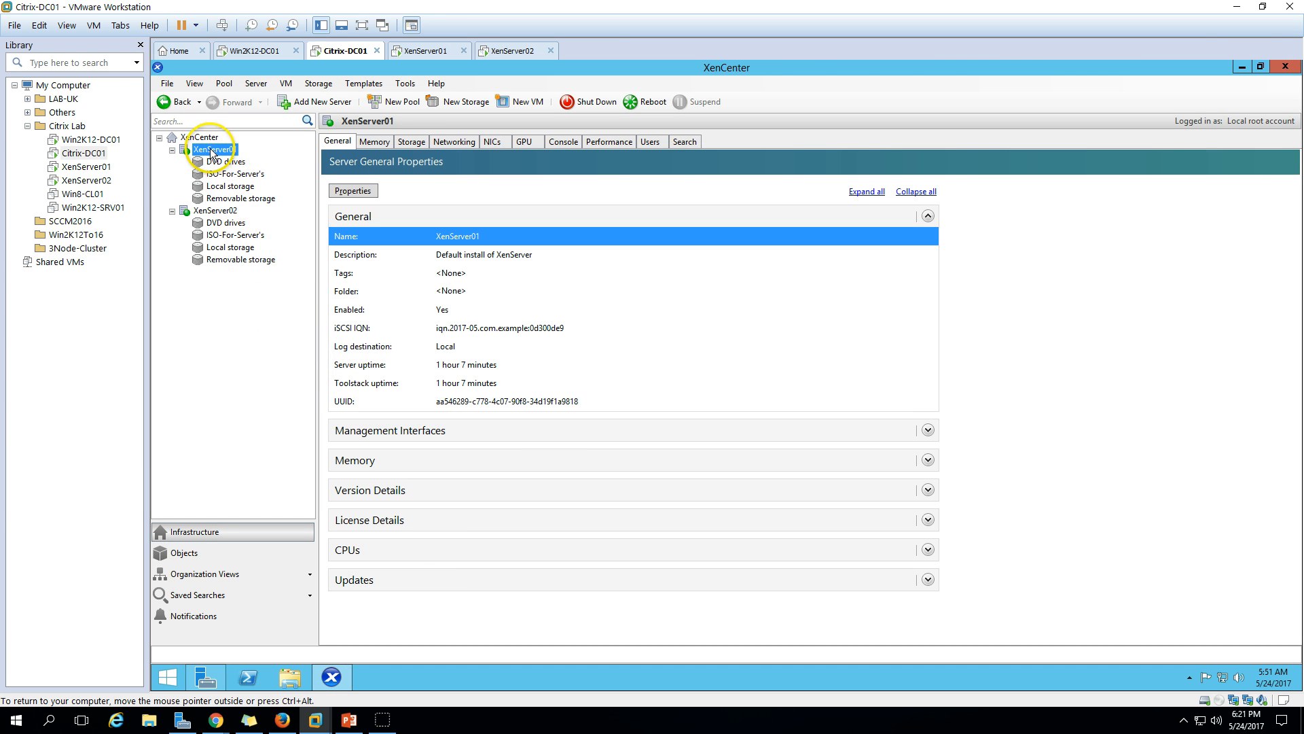
pyautogui.press('Down')
pyautogui.press('Down')
pyautogui.press('Down')
pyautogui.press('Down')
pyautogui.press('Down')
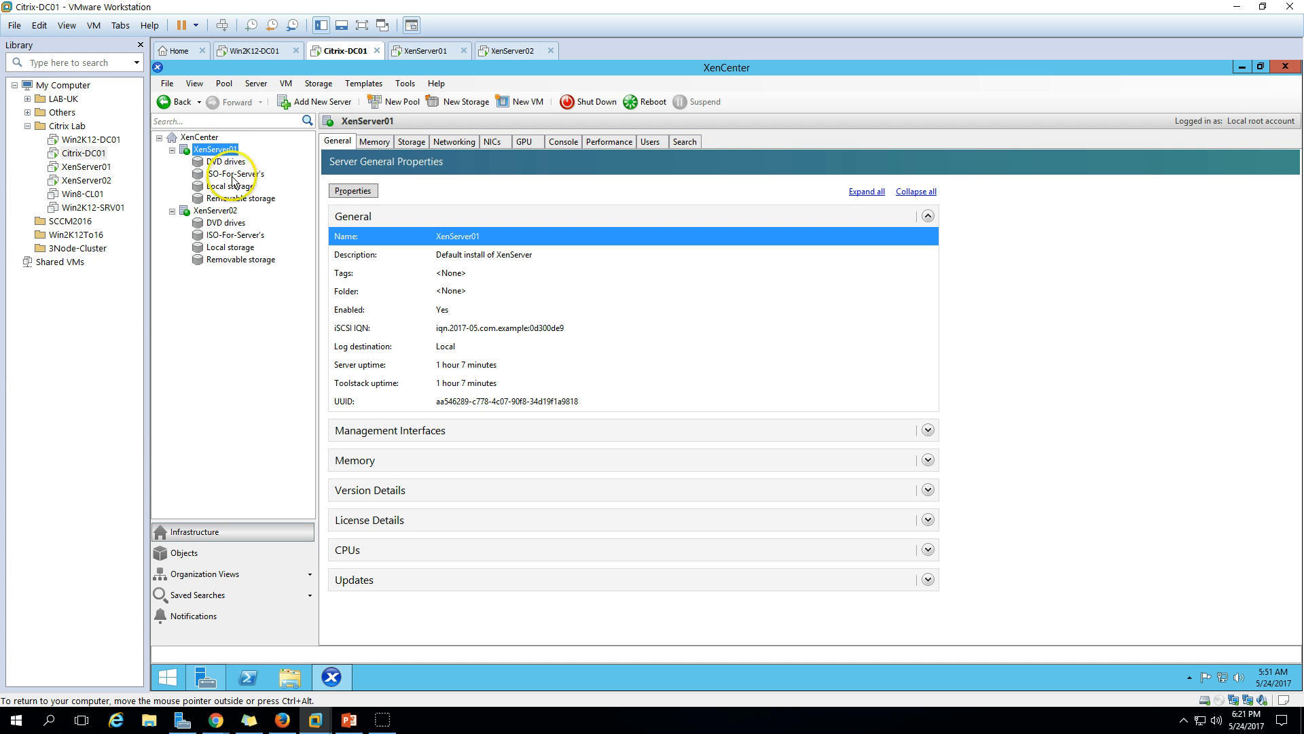
pyautogui.click(219, 151)
pyautogui.click(350, 721)
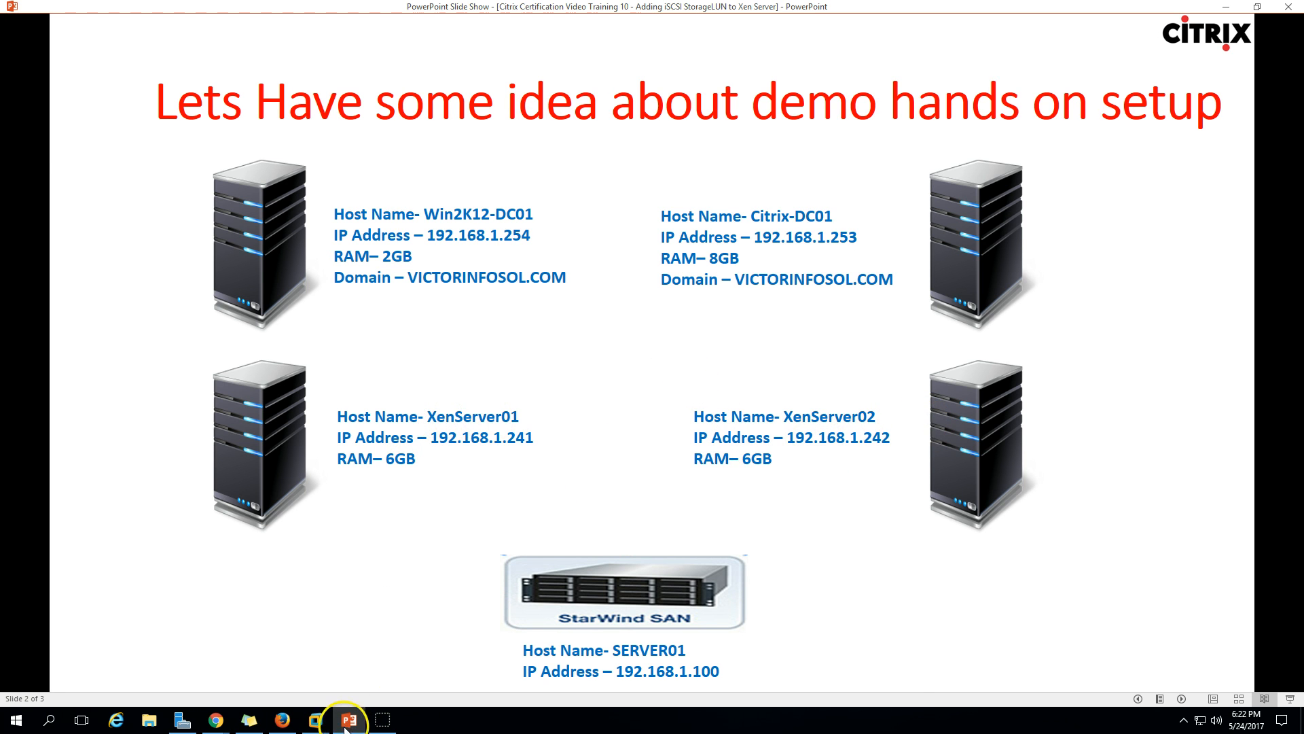
# View the XenServer01 and XenServer02 consoles in VMware Workstation, return to Citrix-DC01, then bring up the PowerPoint setup slide.
pyautogui.click(315, 721)
pyautogui.click(421, 51)
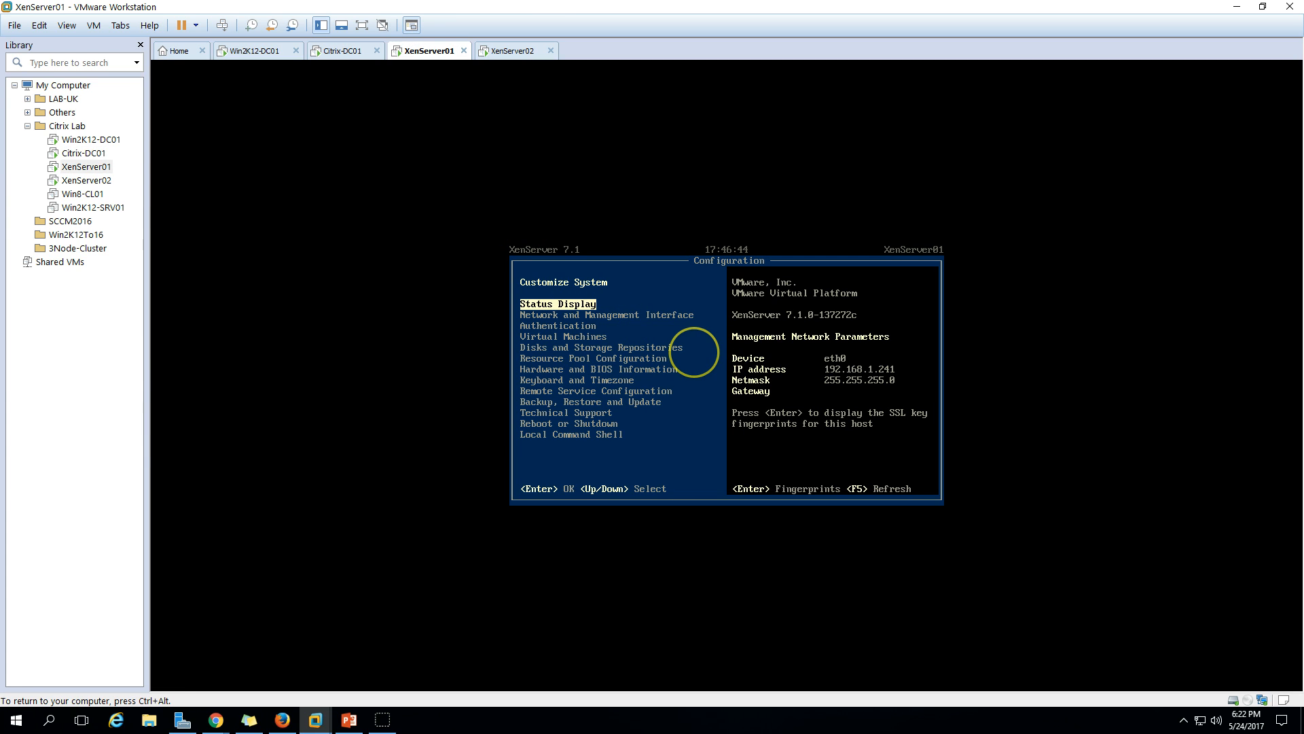
pyautogui.hotkey('ctrl', 'alt')
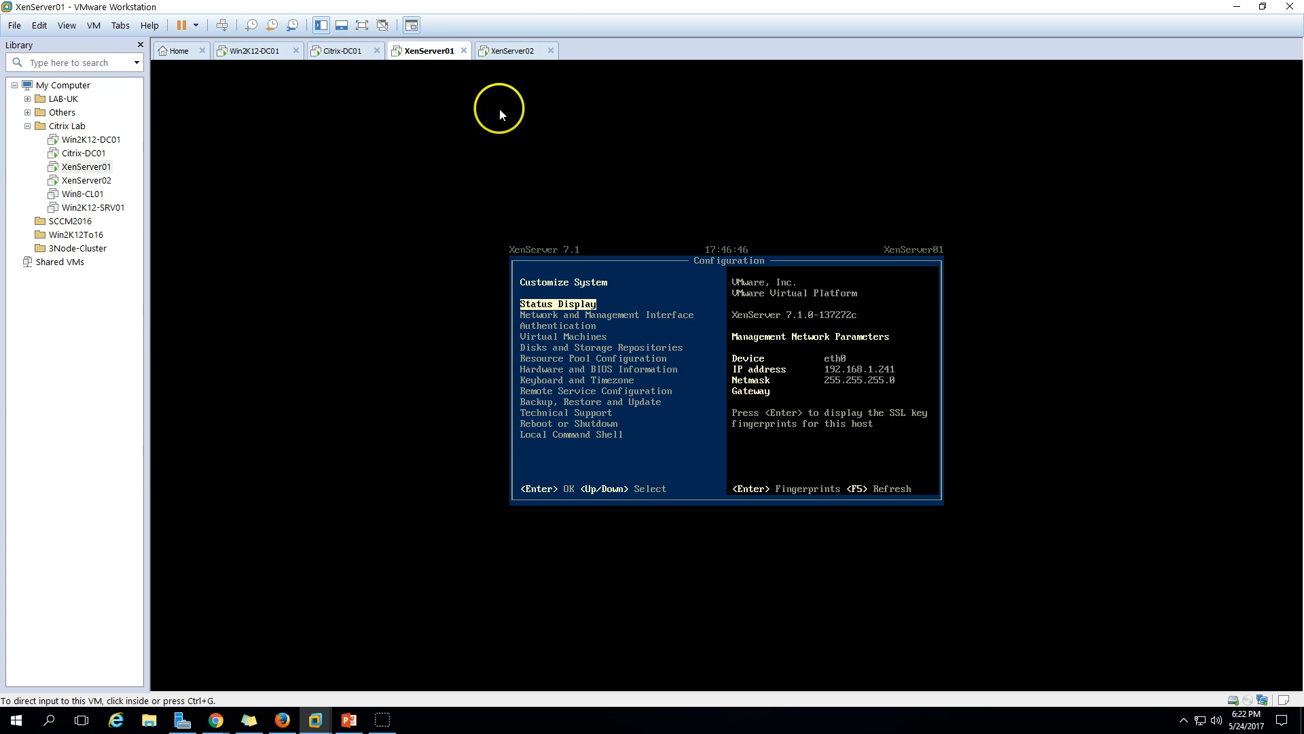
pyautogui.click(486, 48)
pyautogui.click(319, 51)
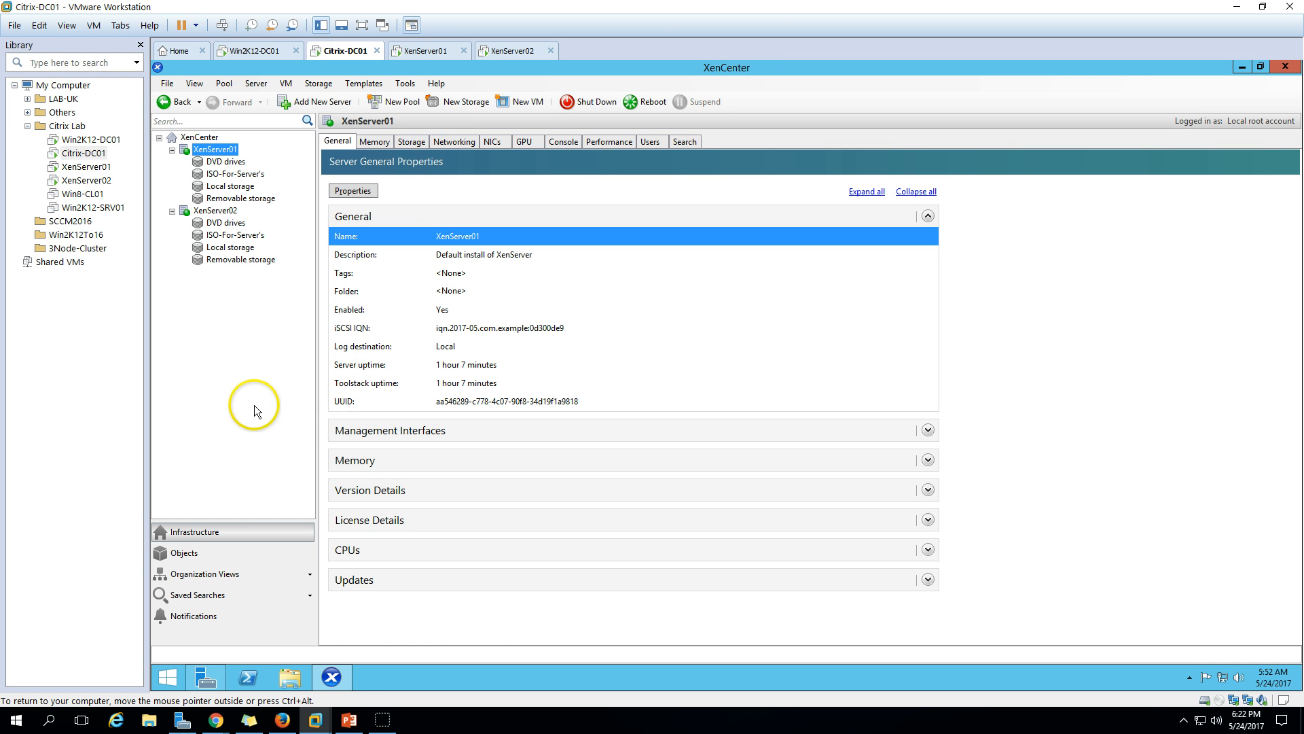
pyautogui.click(349, 720)
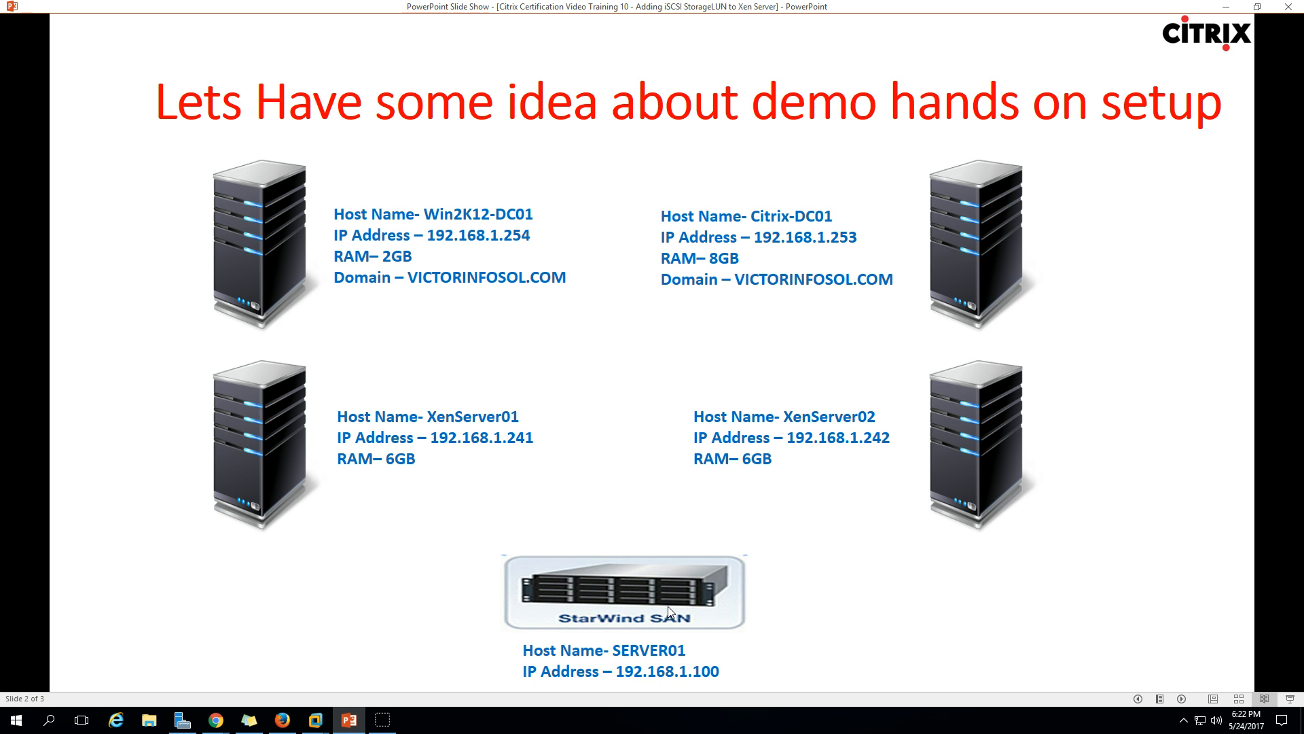
# Open StarWind Management Console and select SERVER01 in the server tree.
pyautogui.click(1183, 720)
pyautogui.click(1195, 669)
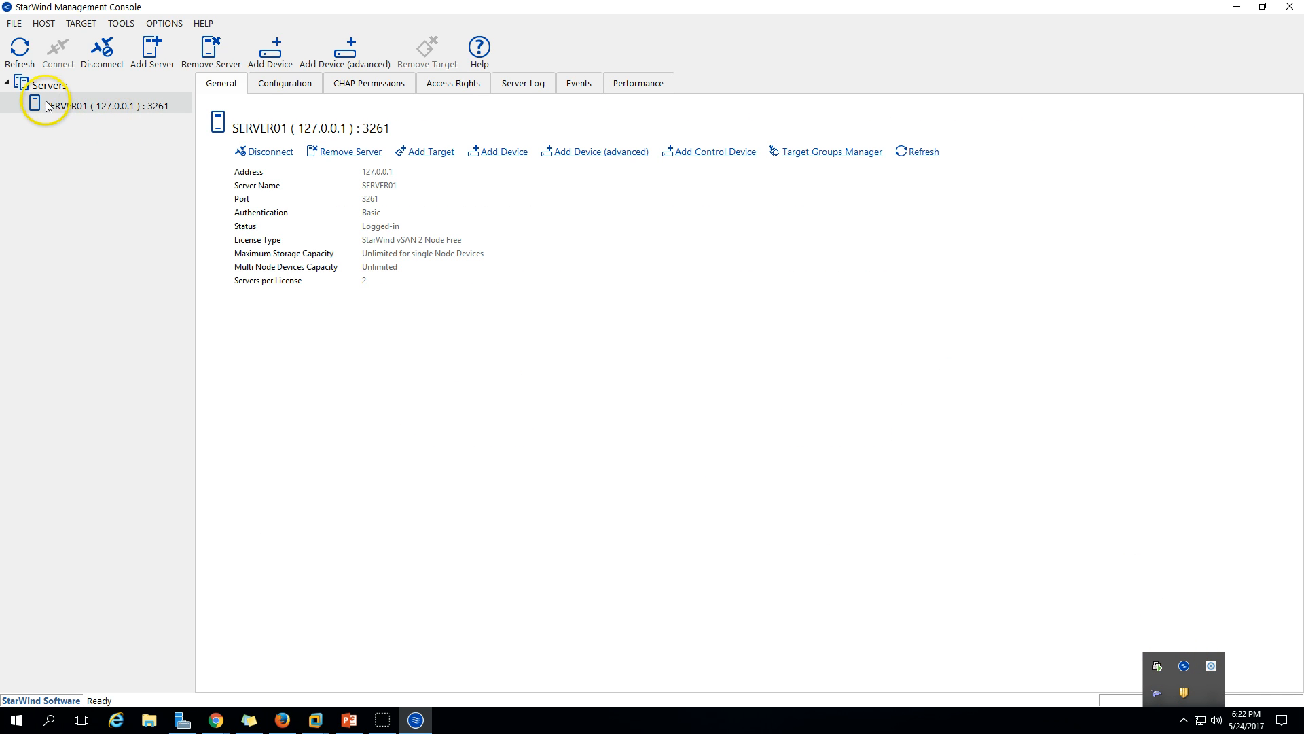
pyautogui.click(125, 110)
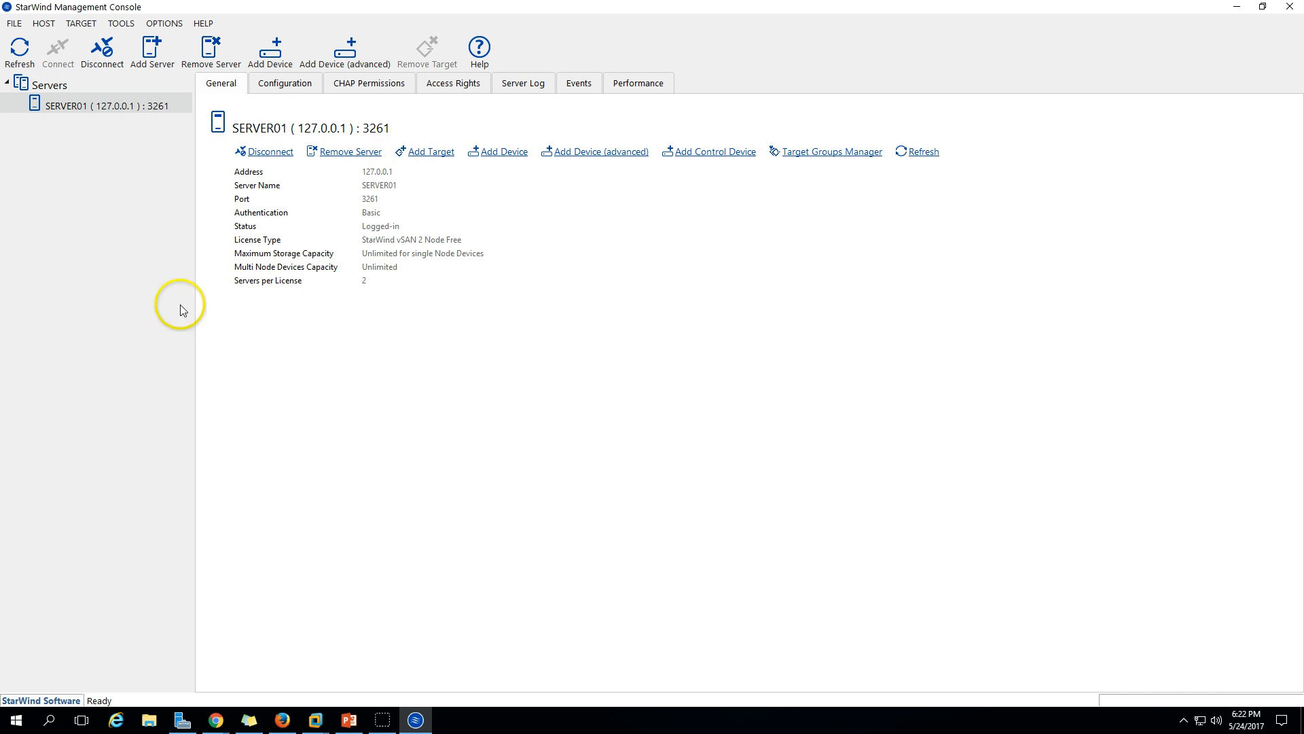
pyautogui.click(68, 336)
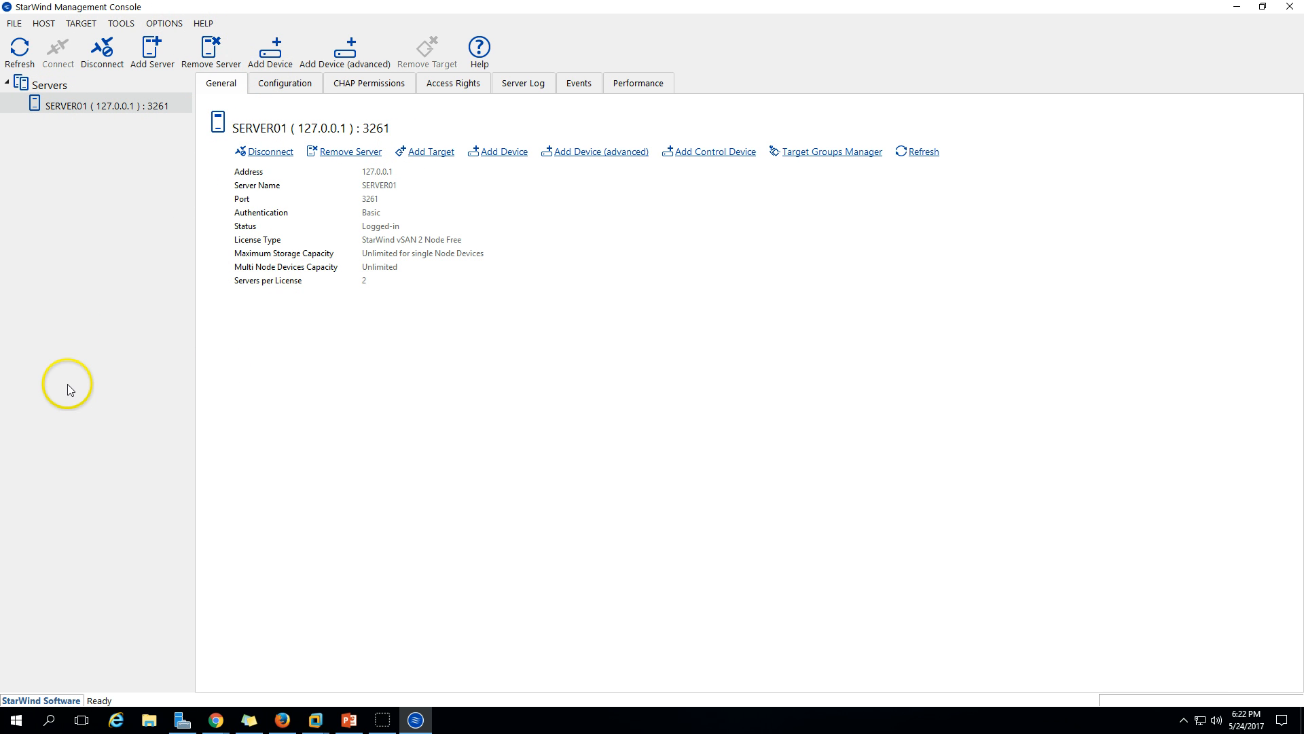
# Add a target to SERVER01 with the alias Citrix-XenServer-LUNs, using the default target name and allowing multiple concurrent iSCSI connections.
pyautogui.click(430, 154)
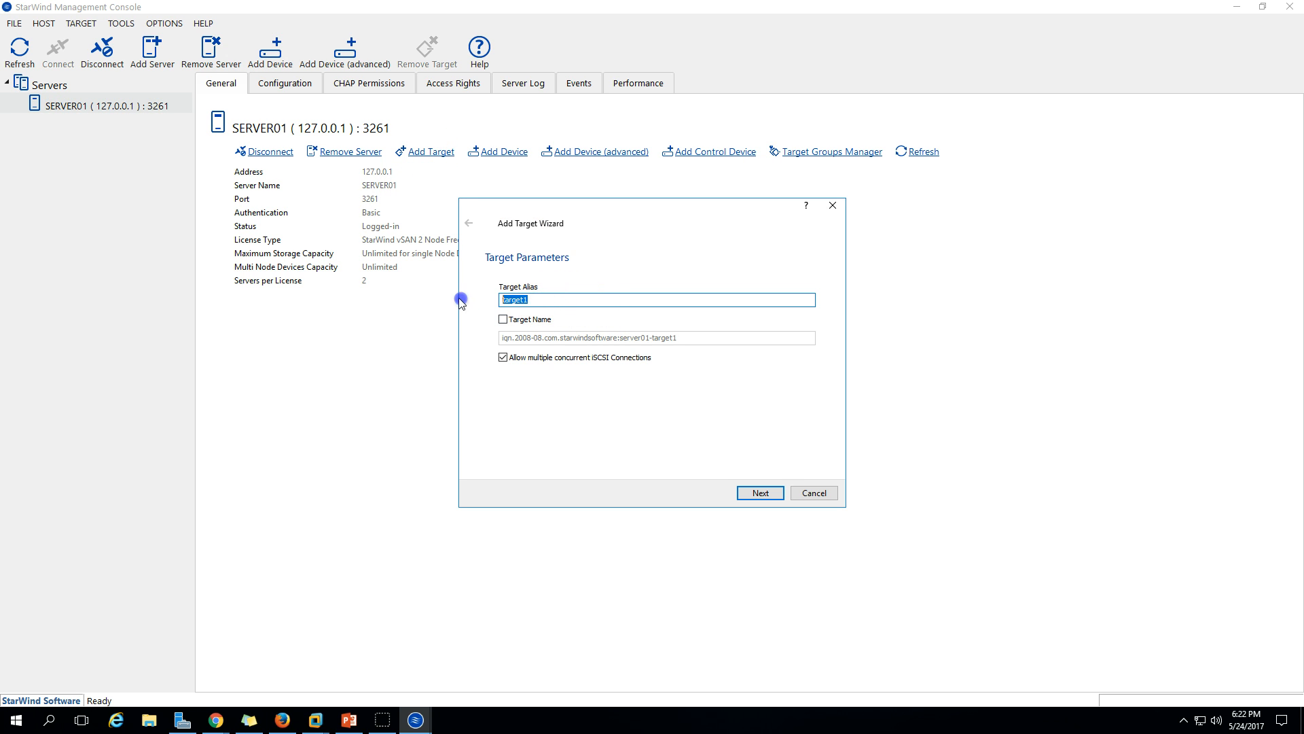
pyautogui.click(504, 319)
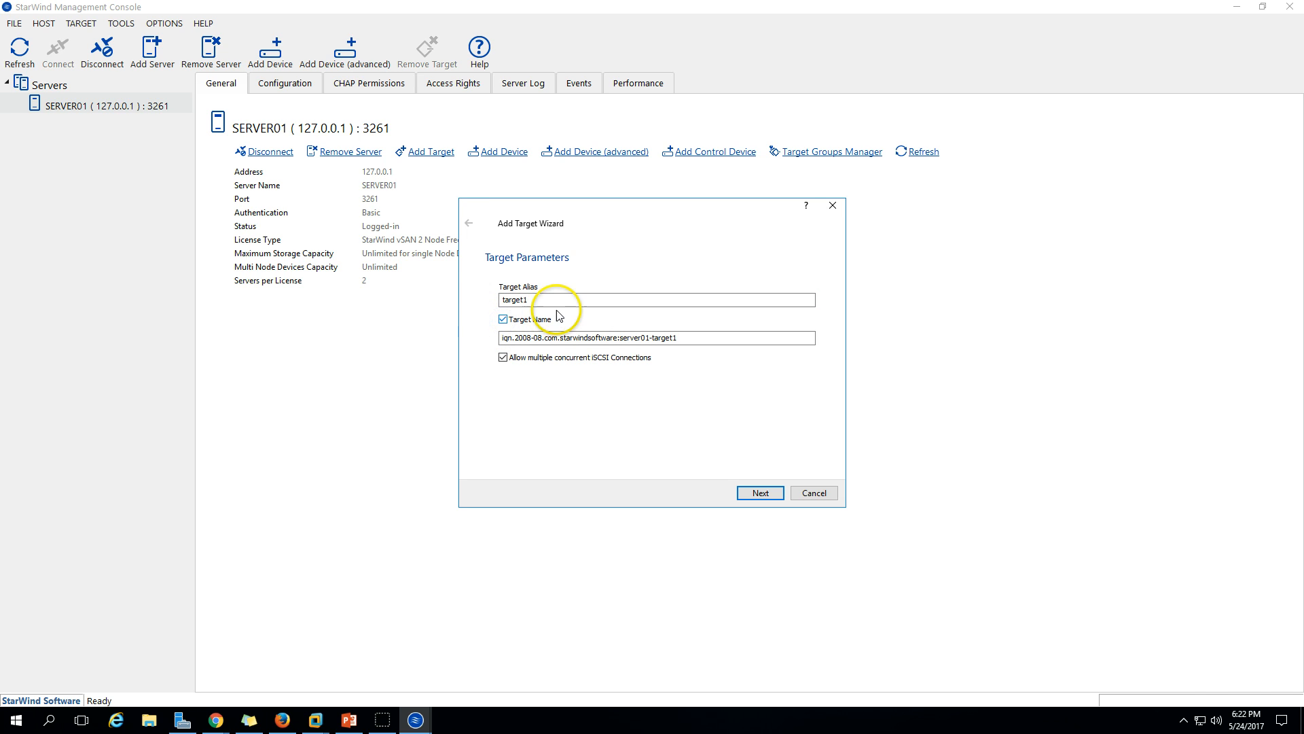
pyautogui.moveTo(553, 300); pyautogui.dragTo(486, 300)
pyautogui.click(504, 319)
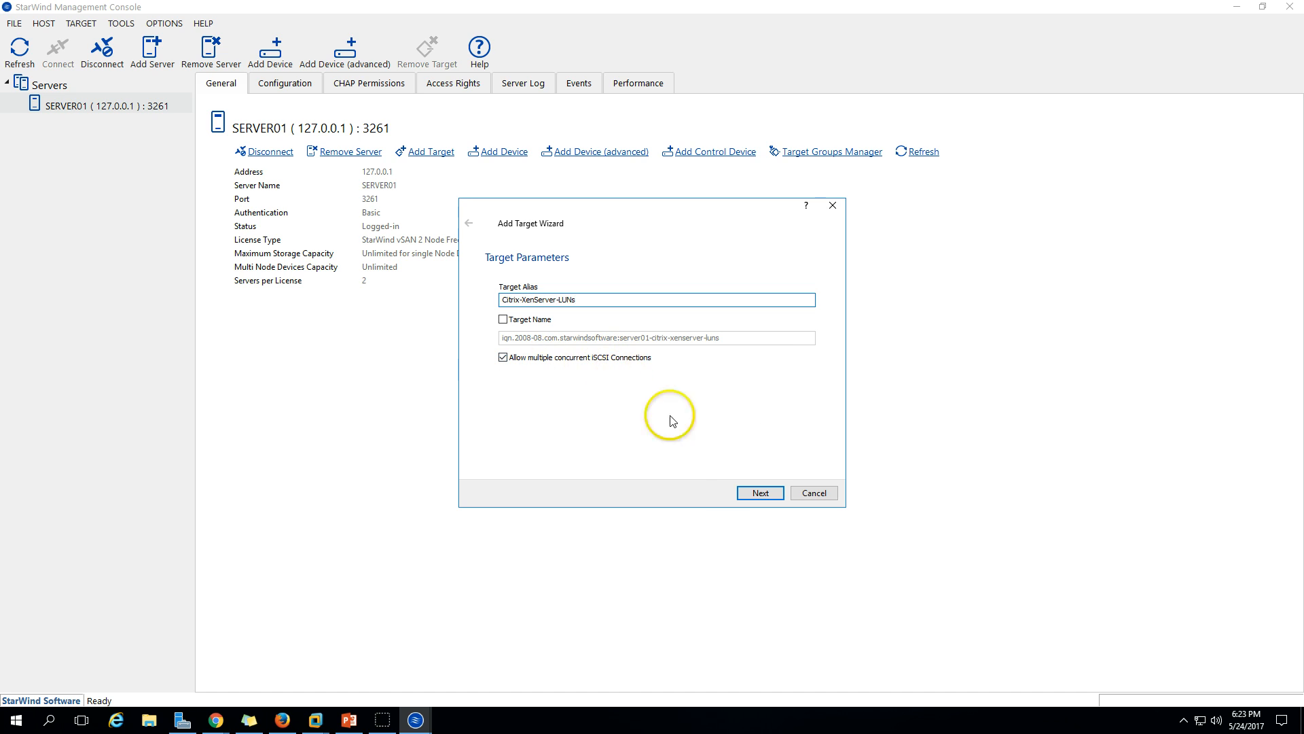
pyautogui.click(772, 496)
pyautogui.click(771, 495)
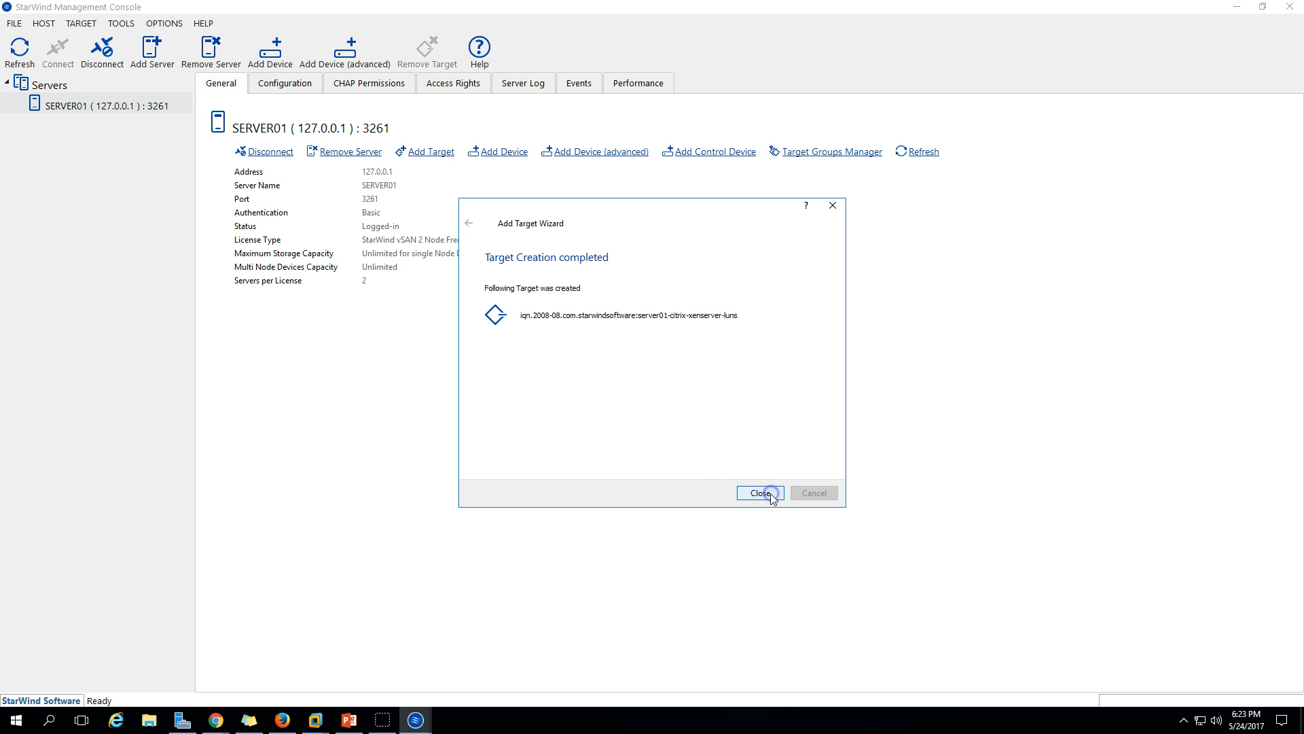
pyautogui.click(763, 500)
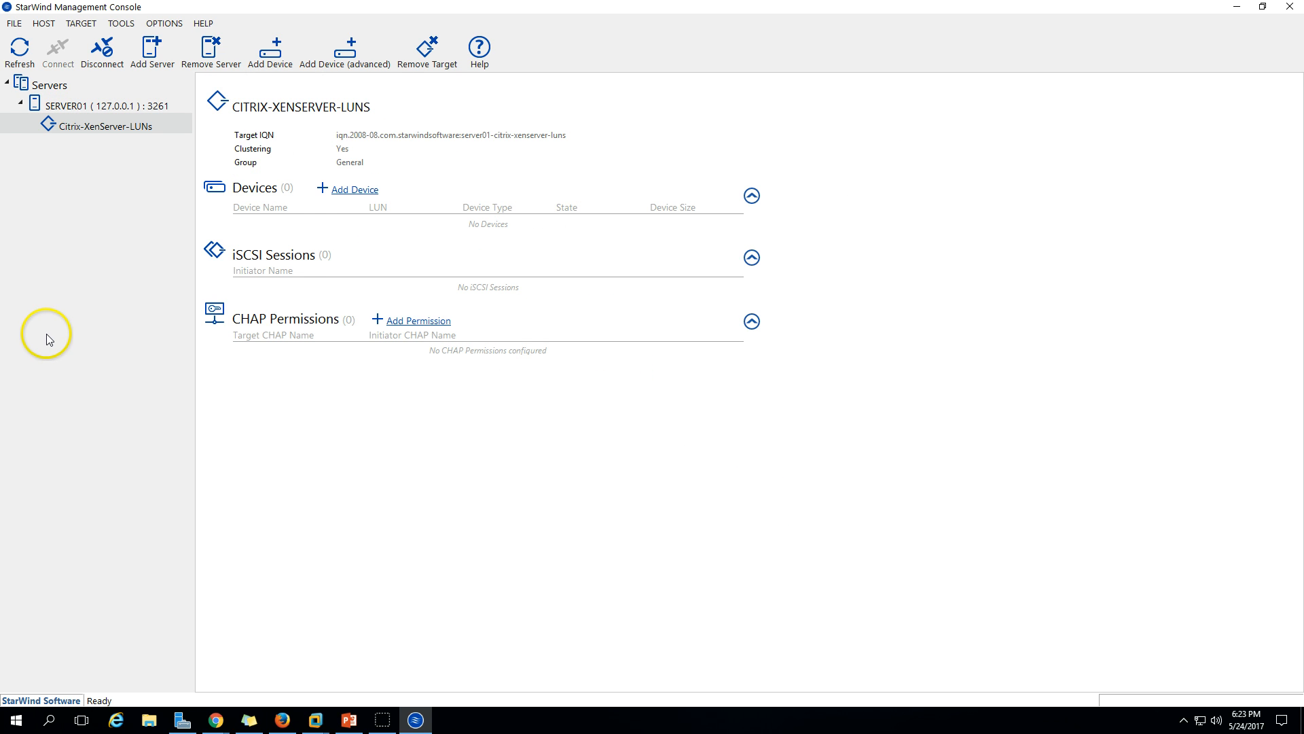
# Add a hard disk device to the Citrix-XenServer-LUNs target as a new virtual disk named iSCSI-Disk01 with a size of 101 GB.
pyautogui.click(359, 191)
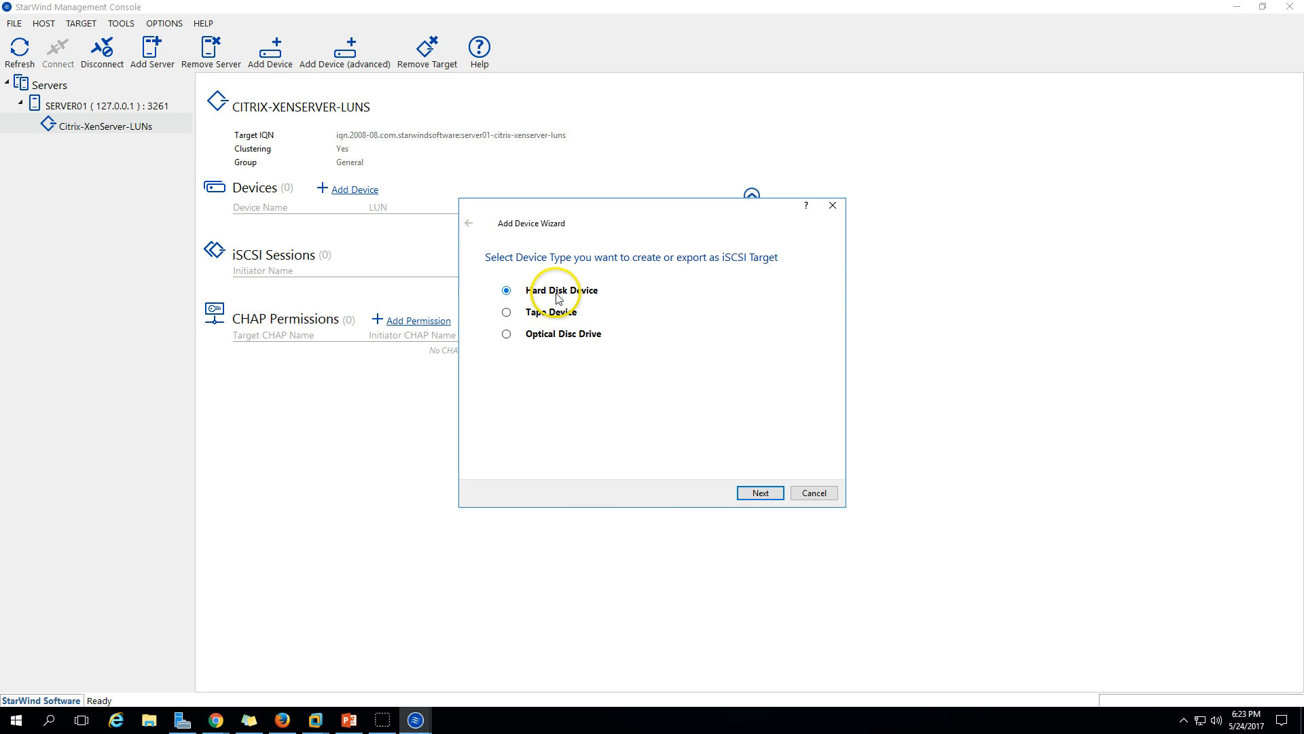
pyautogui.click(762, 494)
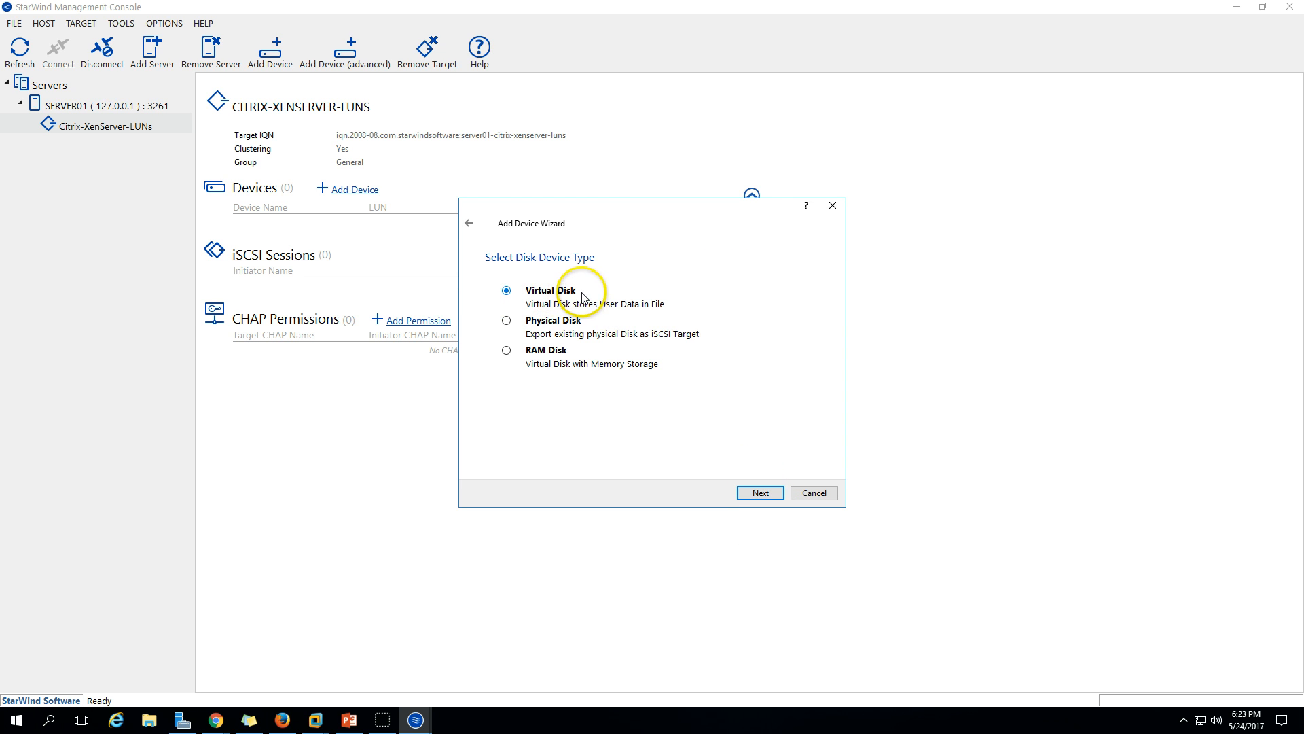
pyautogui.click(760, 494)
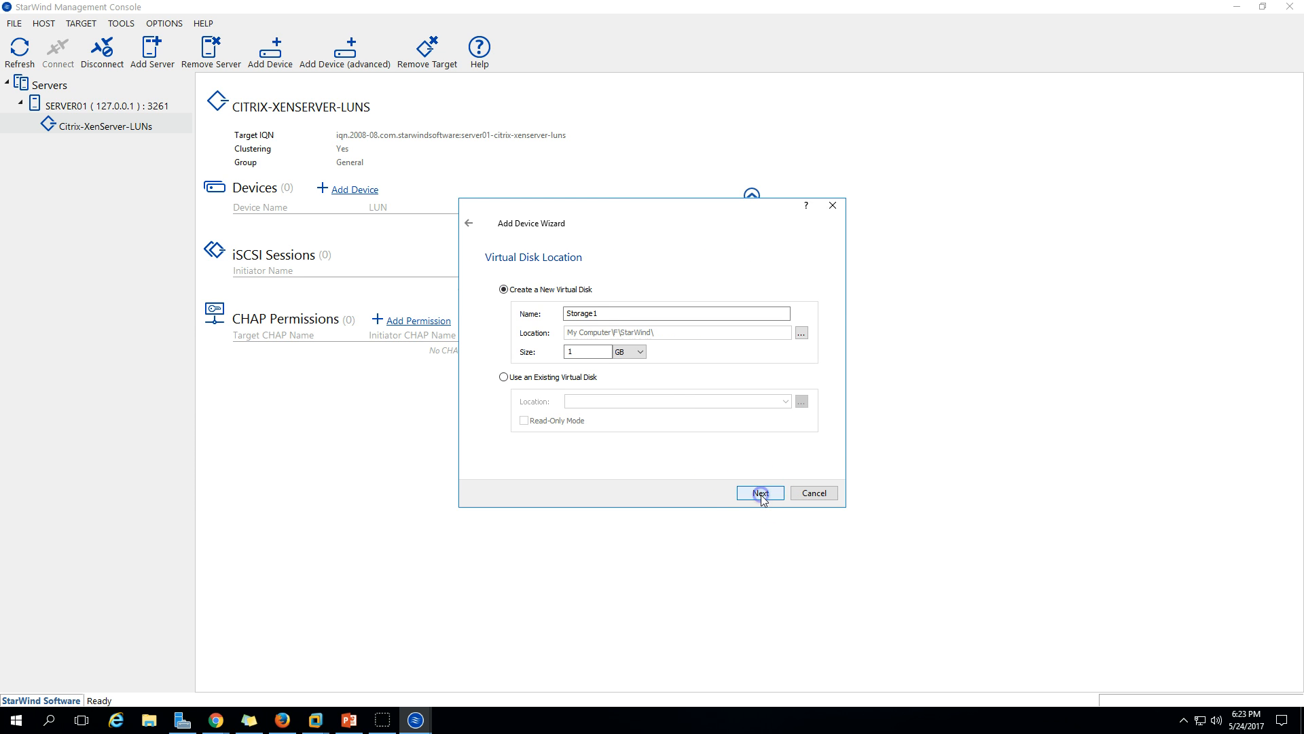
pyautogui.doubleClick(571, 313)
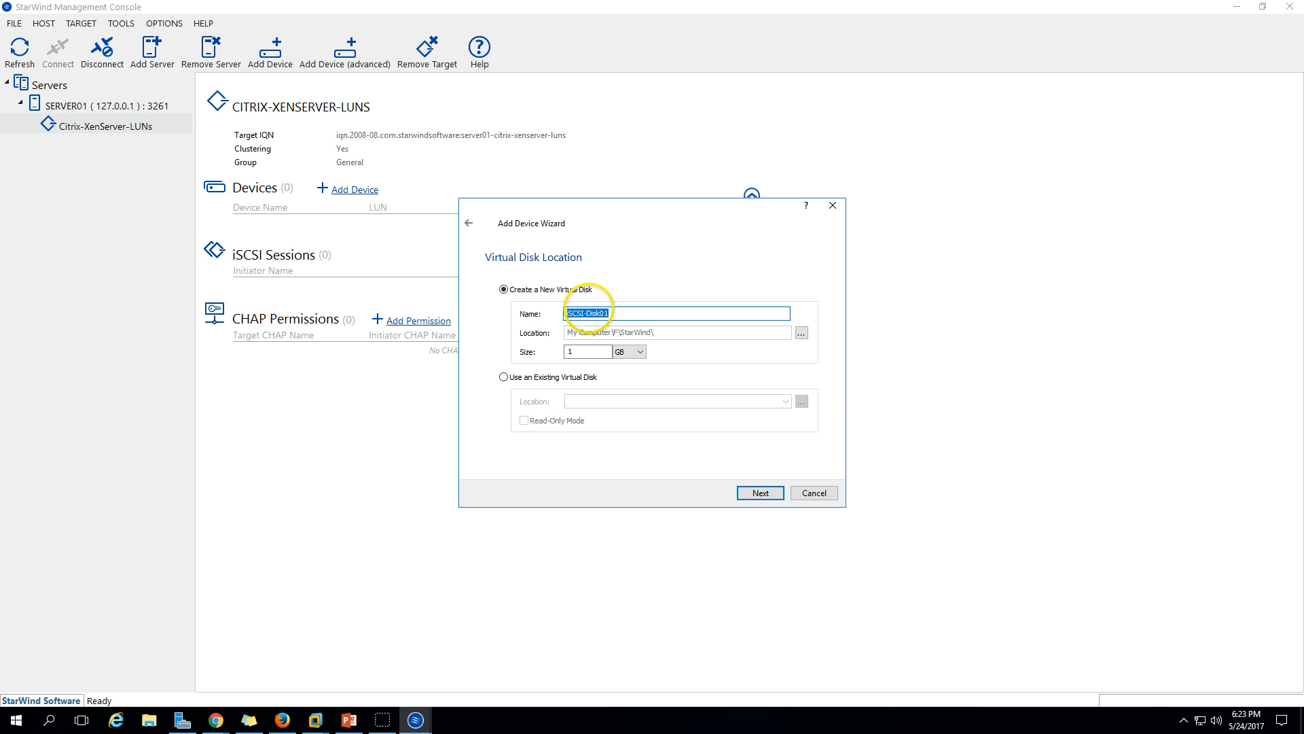
pyautogui.press('Tab')
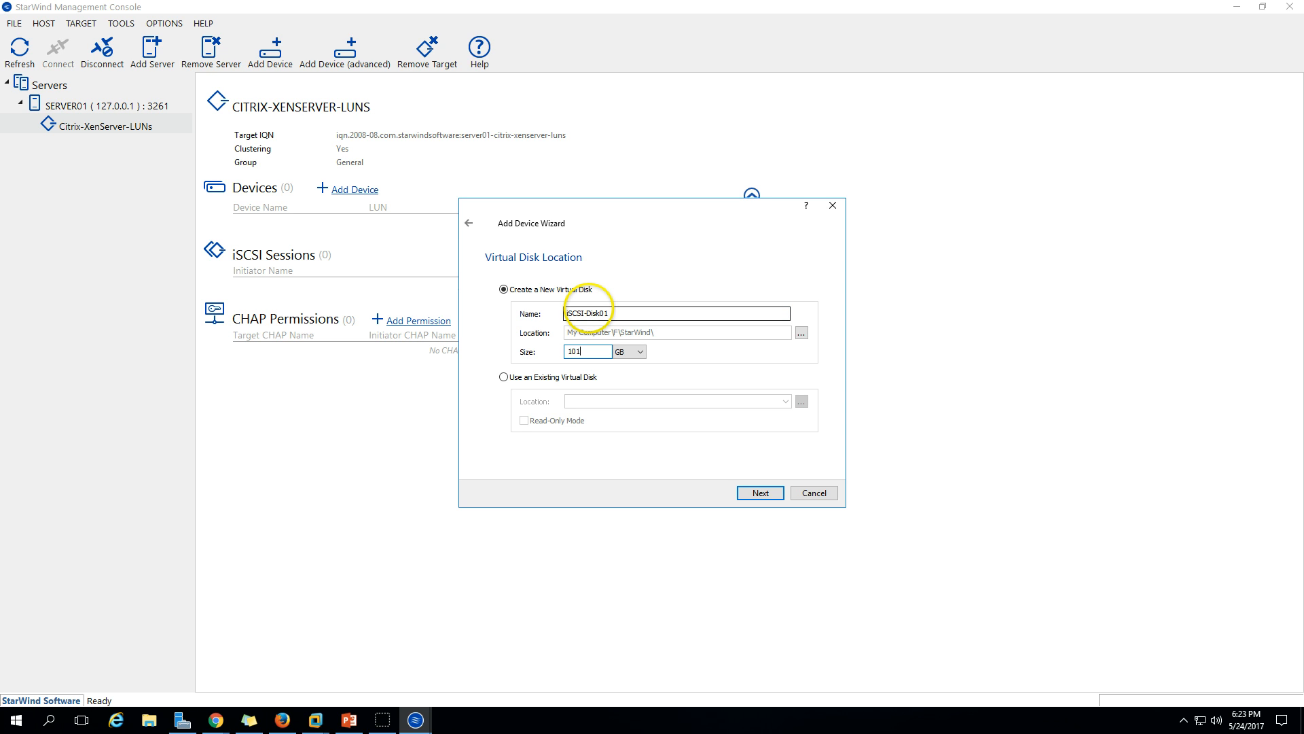
pyautogui.write('101')
pyautogui.click(756, 496)
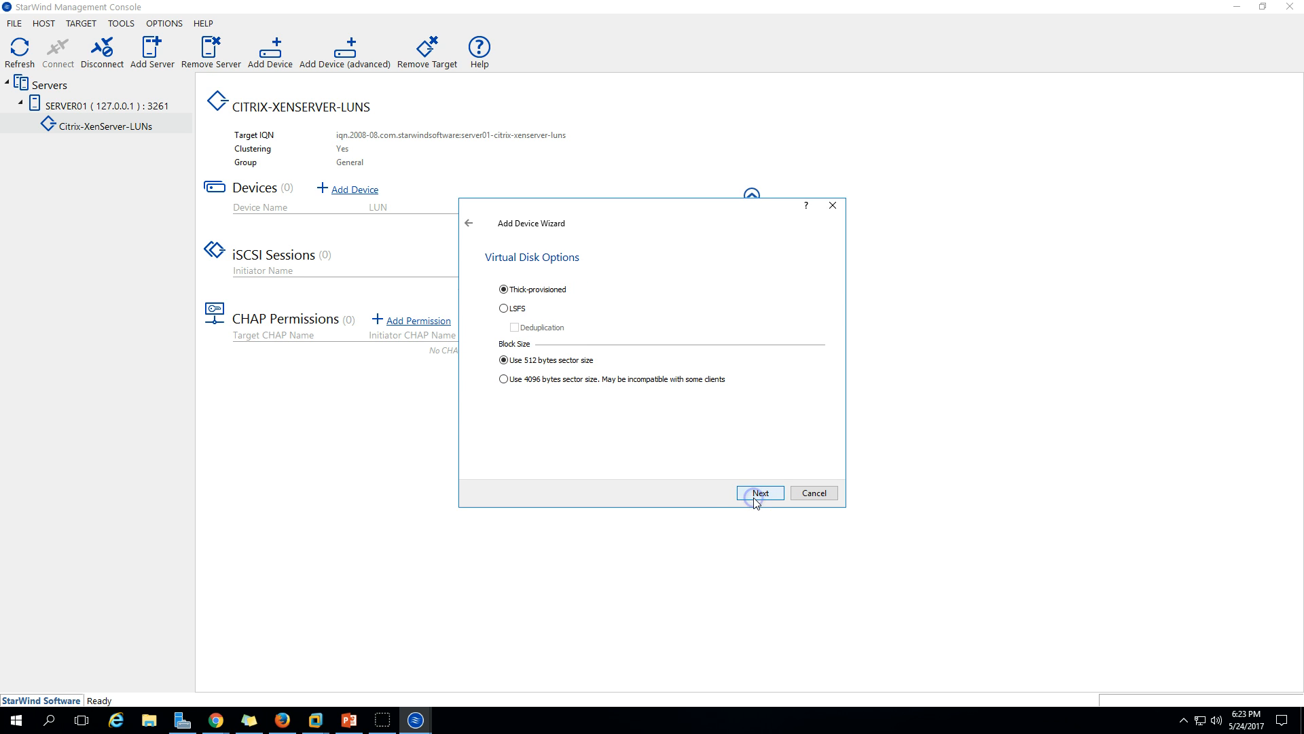
# Create the device as thick-provisioned with 512-byte sectors, a 128 MB write-back RAM cache and no flash cache.
pyautogui.click(530, 291)
pyautogui.click(766, 491)
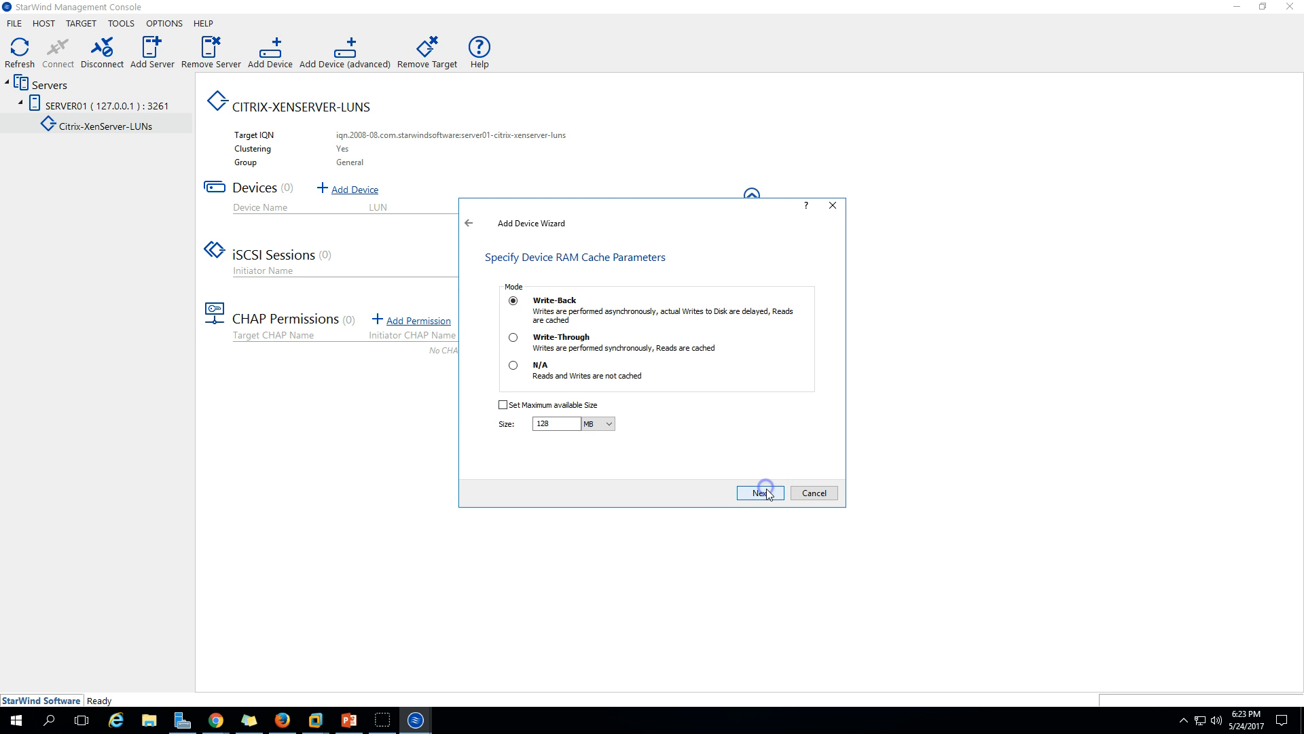
pyautogui.click(767, 495)
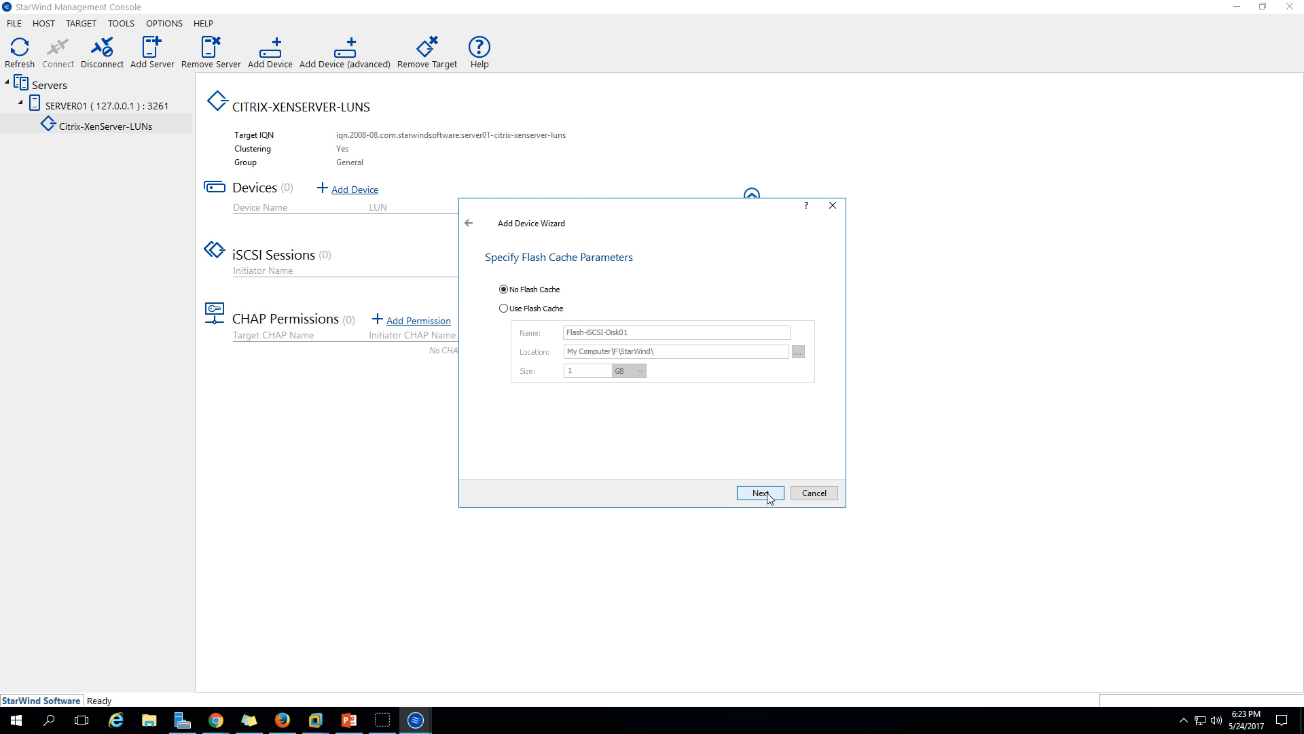
pyautogui.click(761, 493)
pyautogui.click(768, 495)
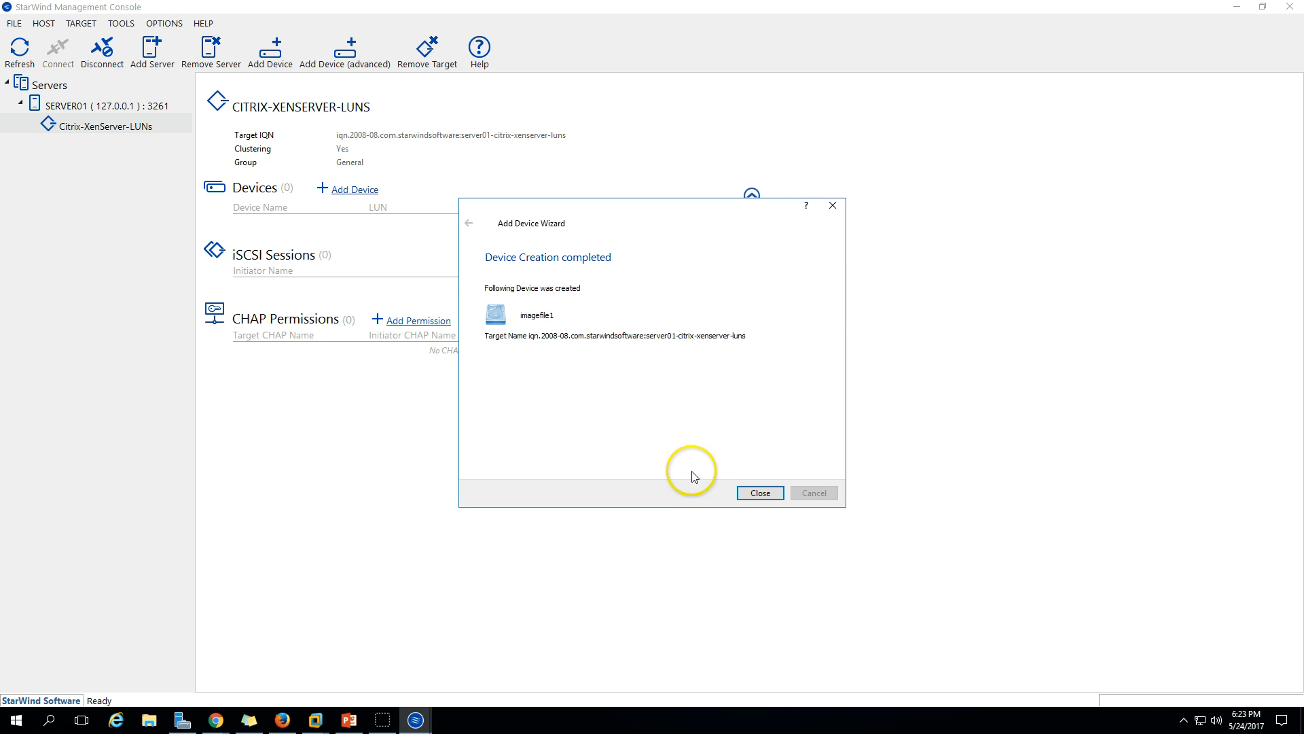
pyautogui.click(764, 494)
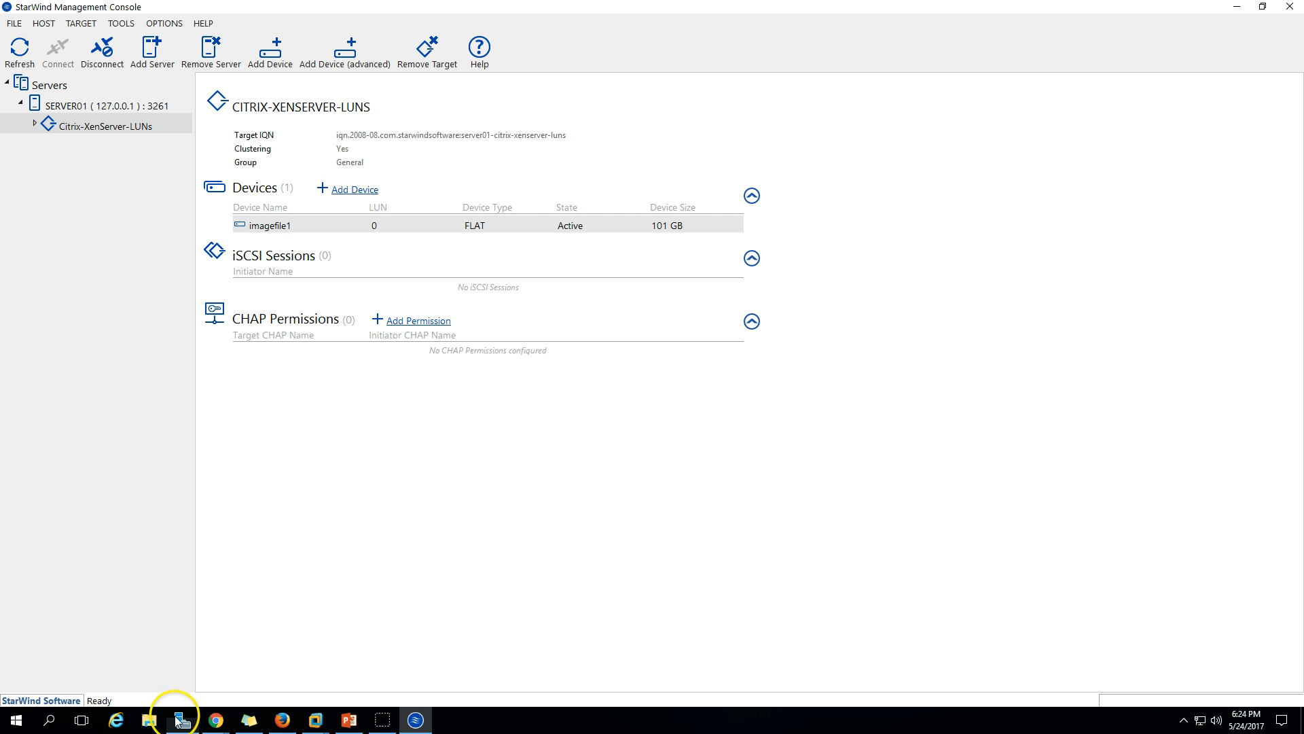
# Switch to File Explorer and examine the disk image files in F:\StarWind\iSCSI-Disk01, then return to StarWind Management Console.
pyautogui.click(153, 719)
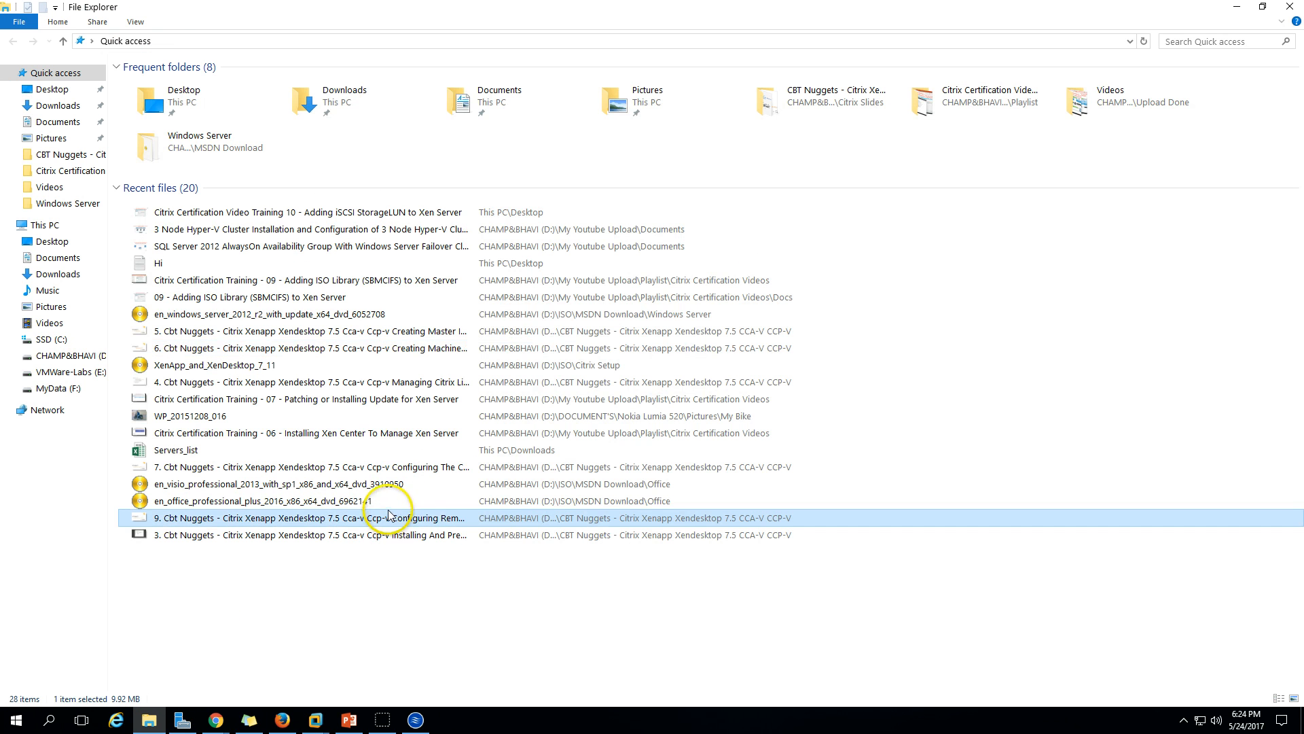
pyautogui.click(60, 388)
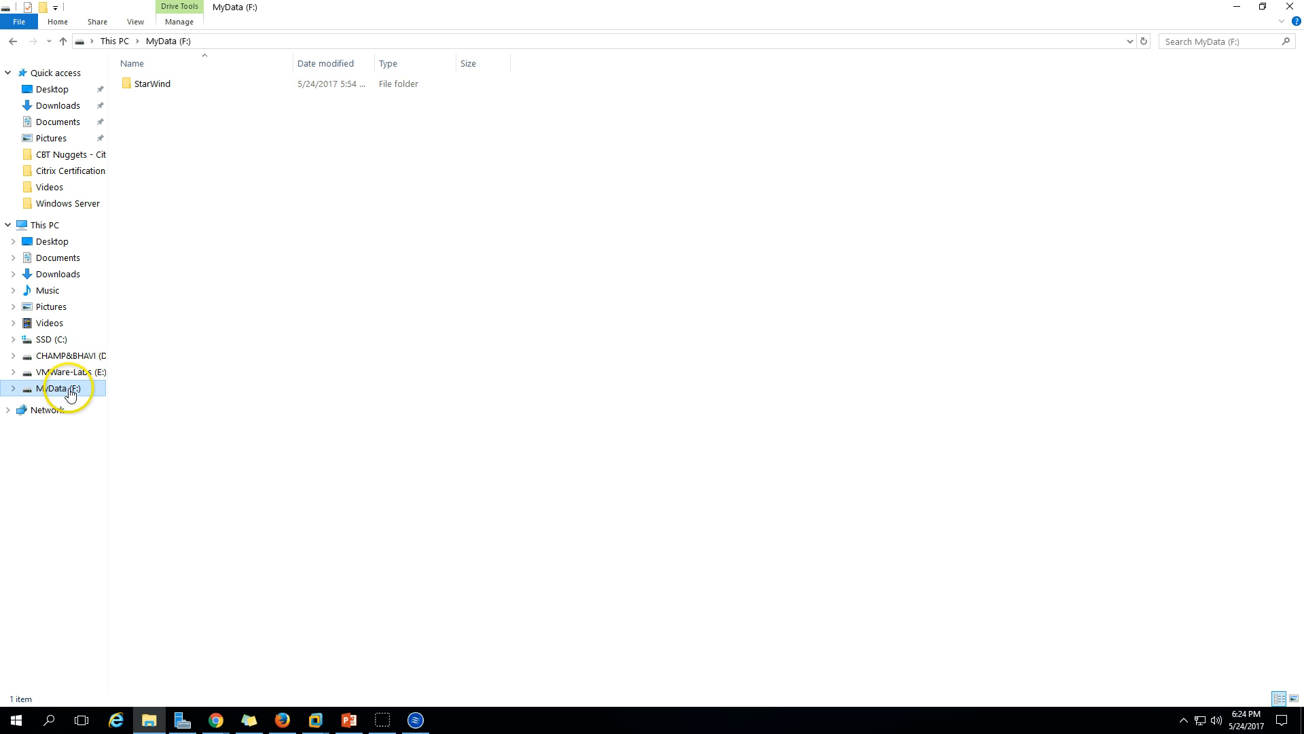
pyautogui.doubleClick(192, 88)
pyautogui.click(173, 87)
pyautogui.doubleClick(173, 87)
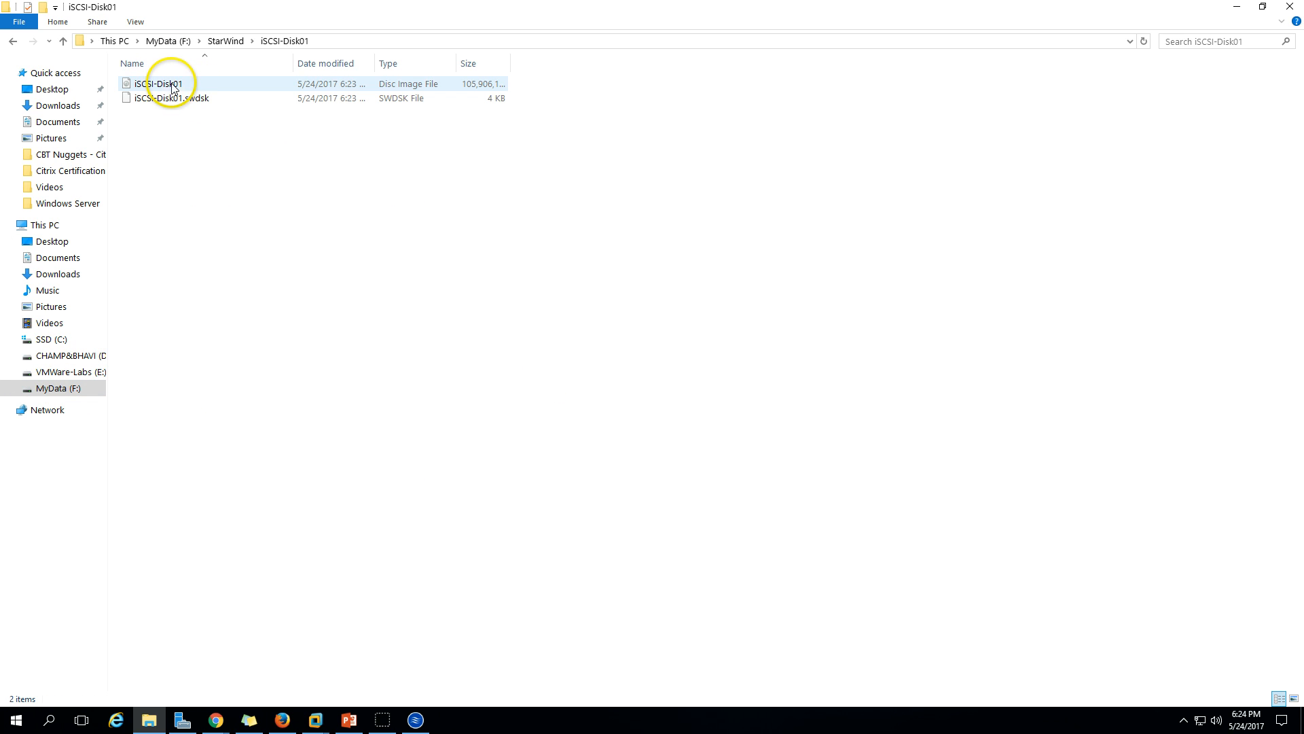
pyautogui.click(314, 83)
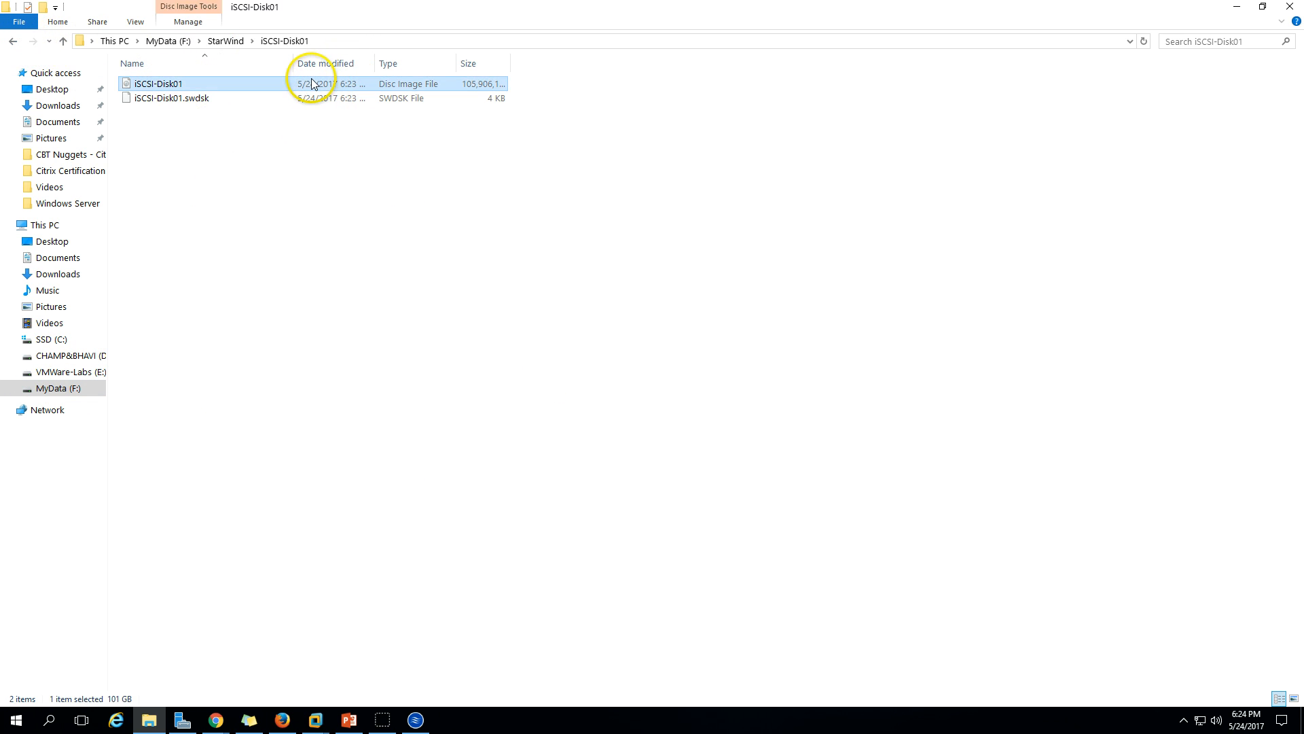
pyautogui.click(150, 722)
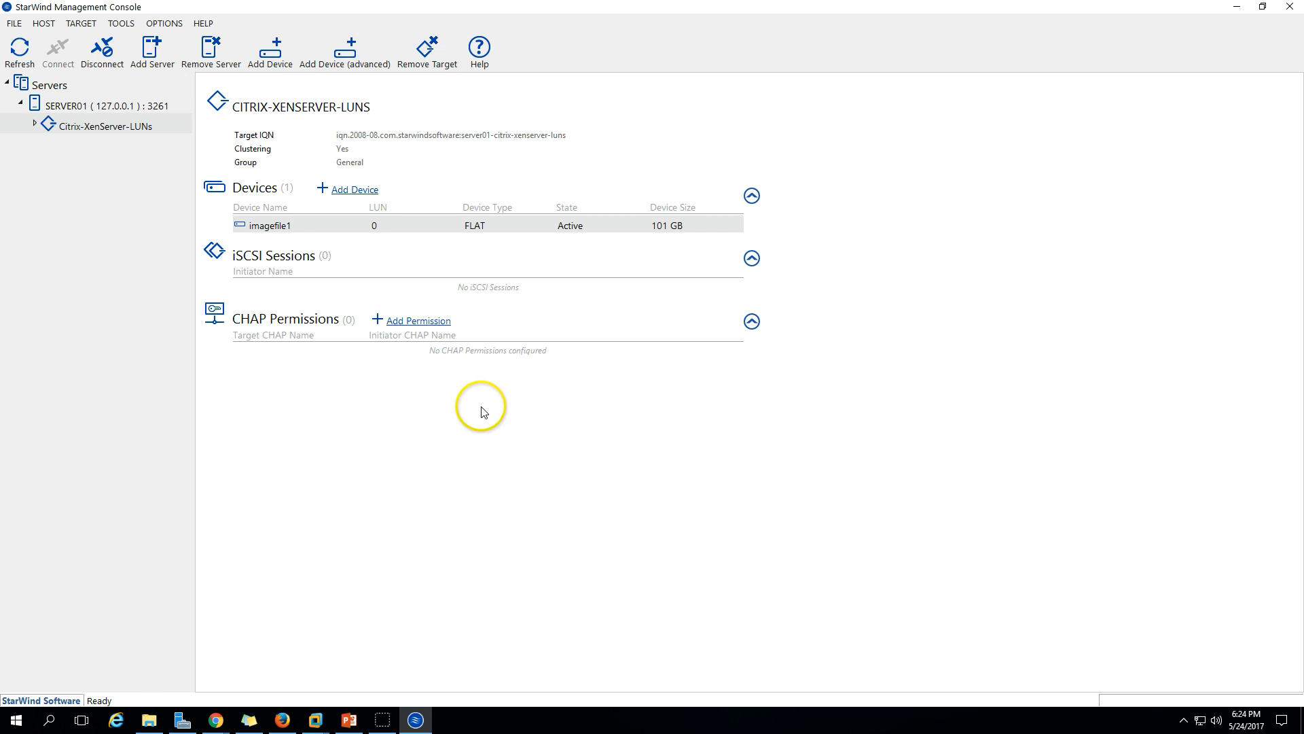
# Add a hard disk device to the Citrix-XenServer-LUNs target as a new virtual disk named iSCSI-Disk02 with a size of 101 GB.
pyautogui.click(356, 190)
pyautogui.click(746, 500)
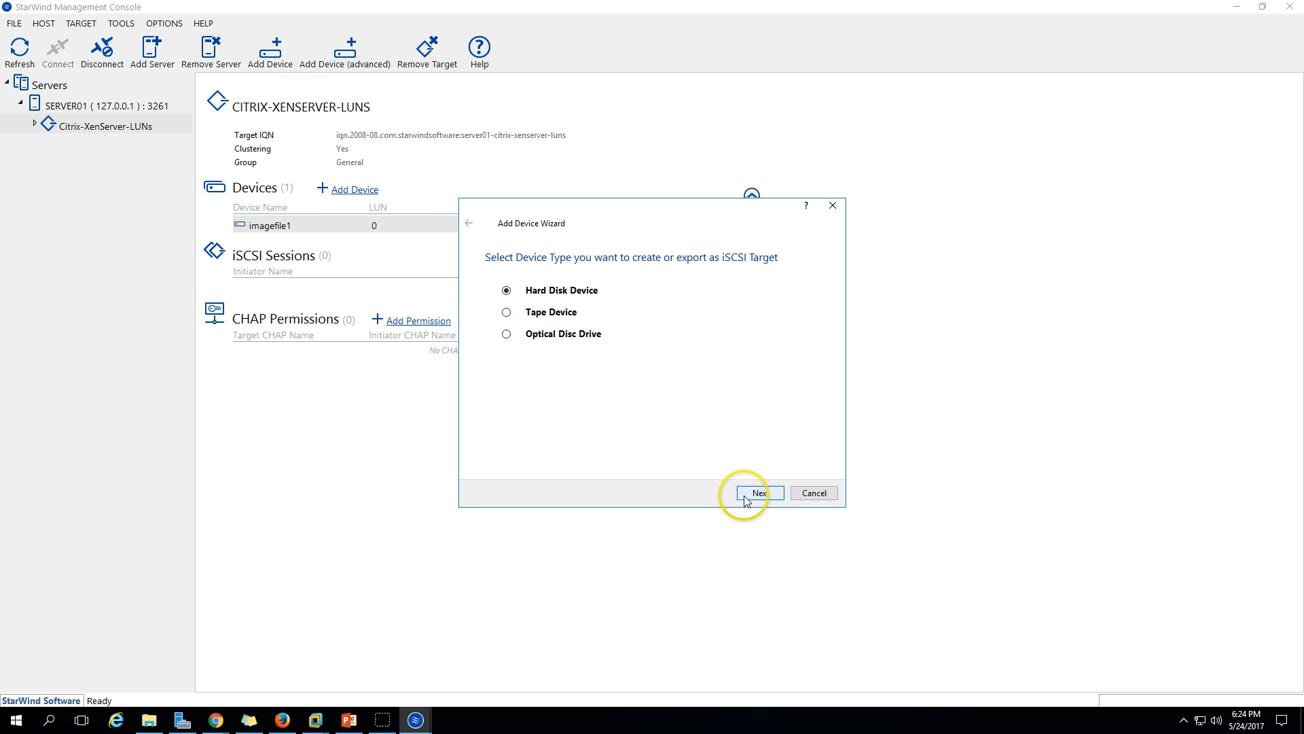
pyautogui.click(762, 497)
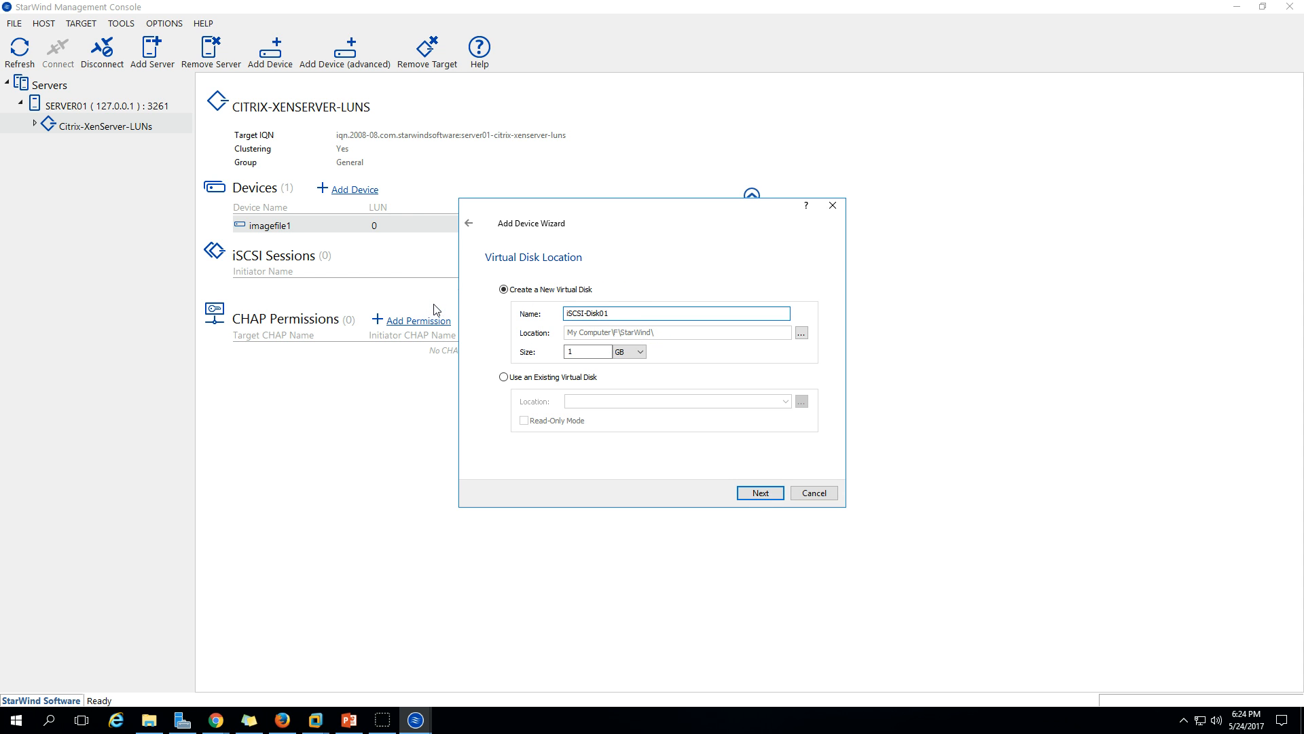
pyautogui.press('Tab')
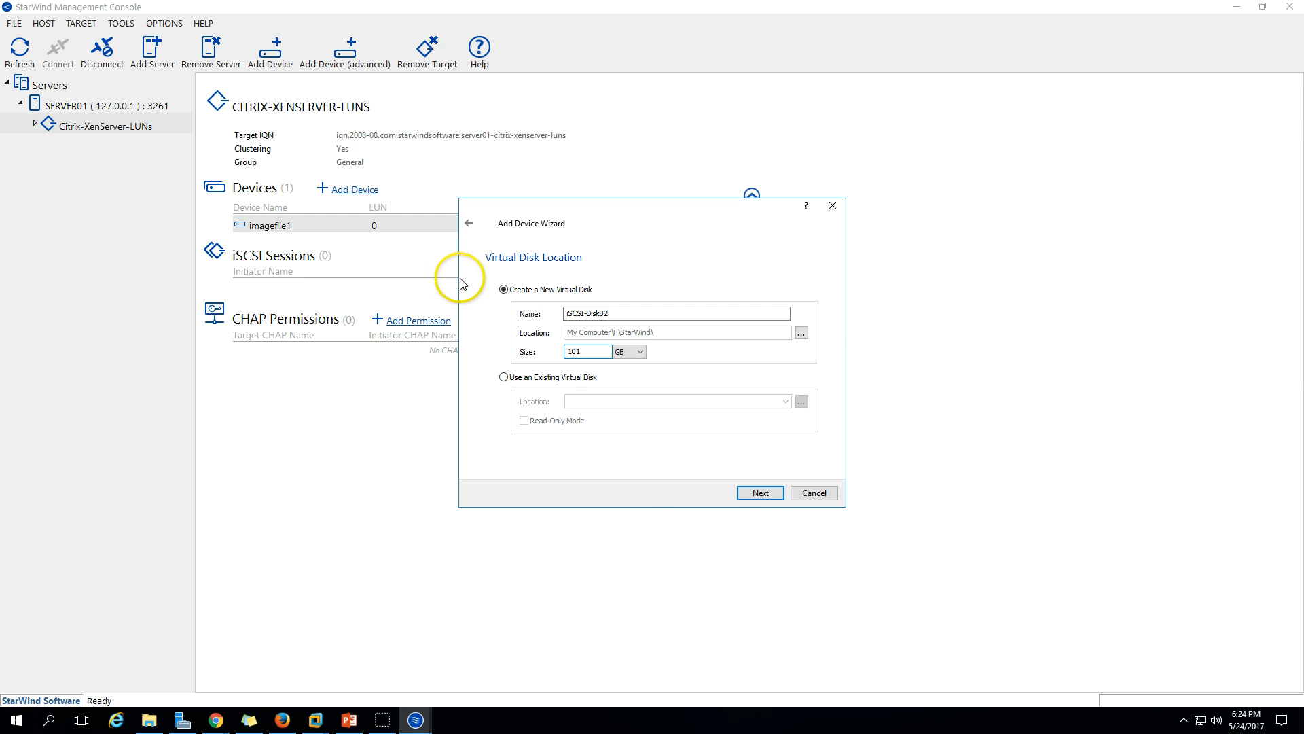
pyautogui.click(770, 495)
# Create the second device with the default disk options, a 128 MB write-back RAM cache and the default flash cache setting.
pyautogui.click(770, 495)
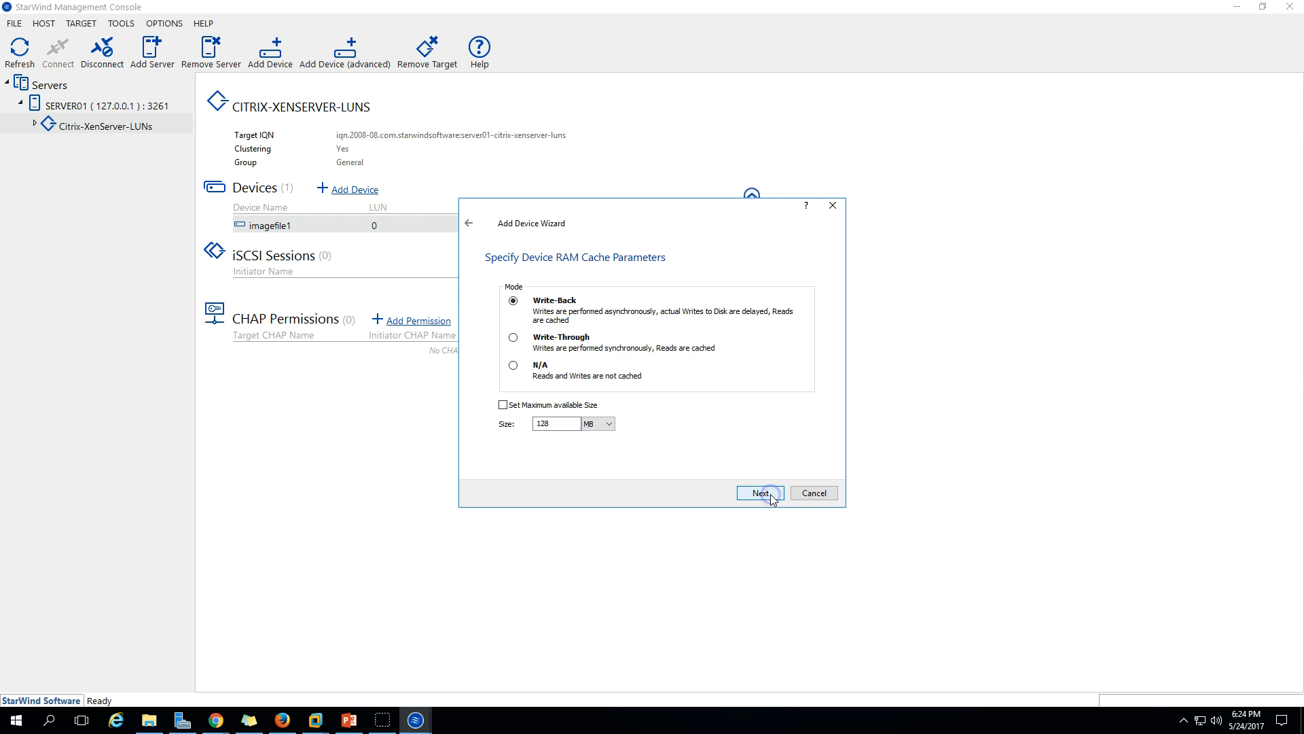
pyautogui.click(770, 495)
pyautogui.click(771, 494)
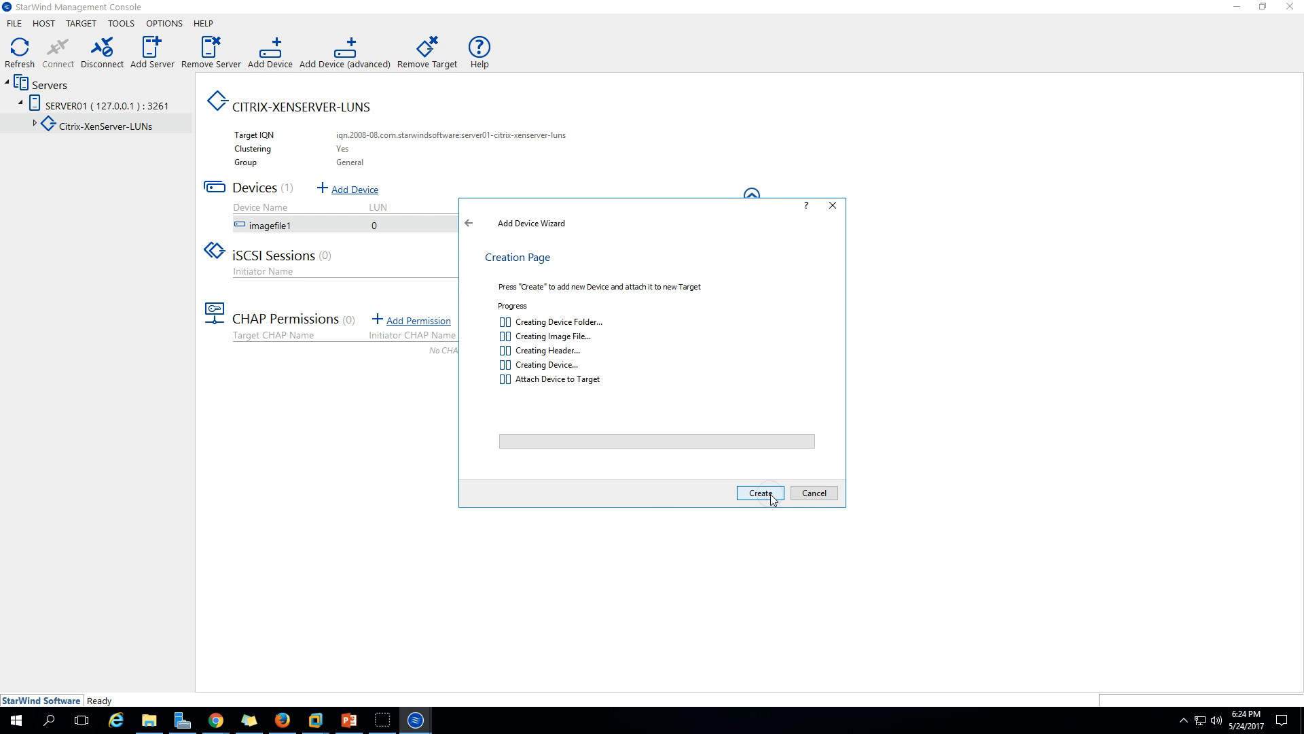
pyautogui.click(771, 495)
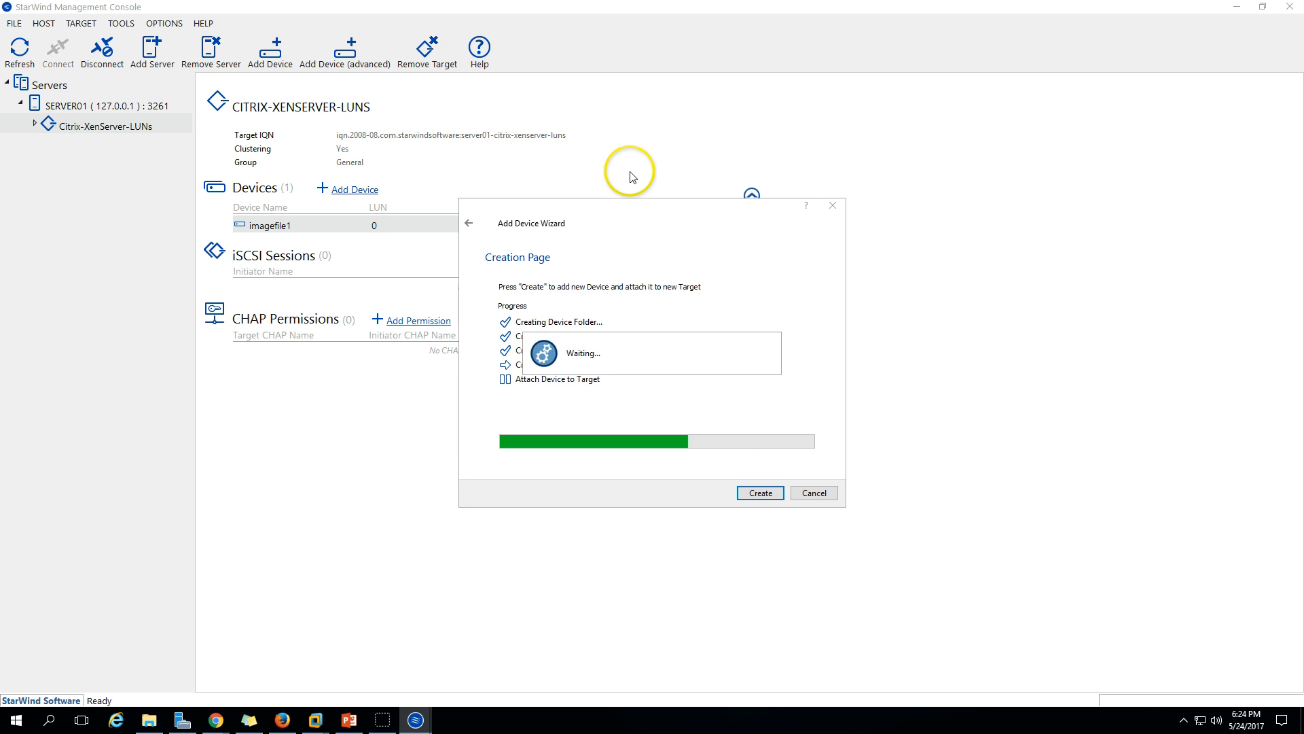
pyautogui.click(760, 492)
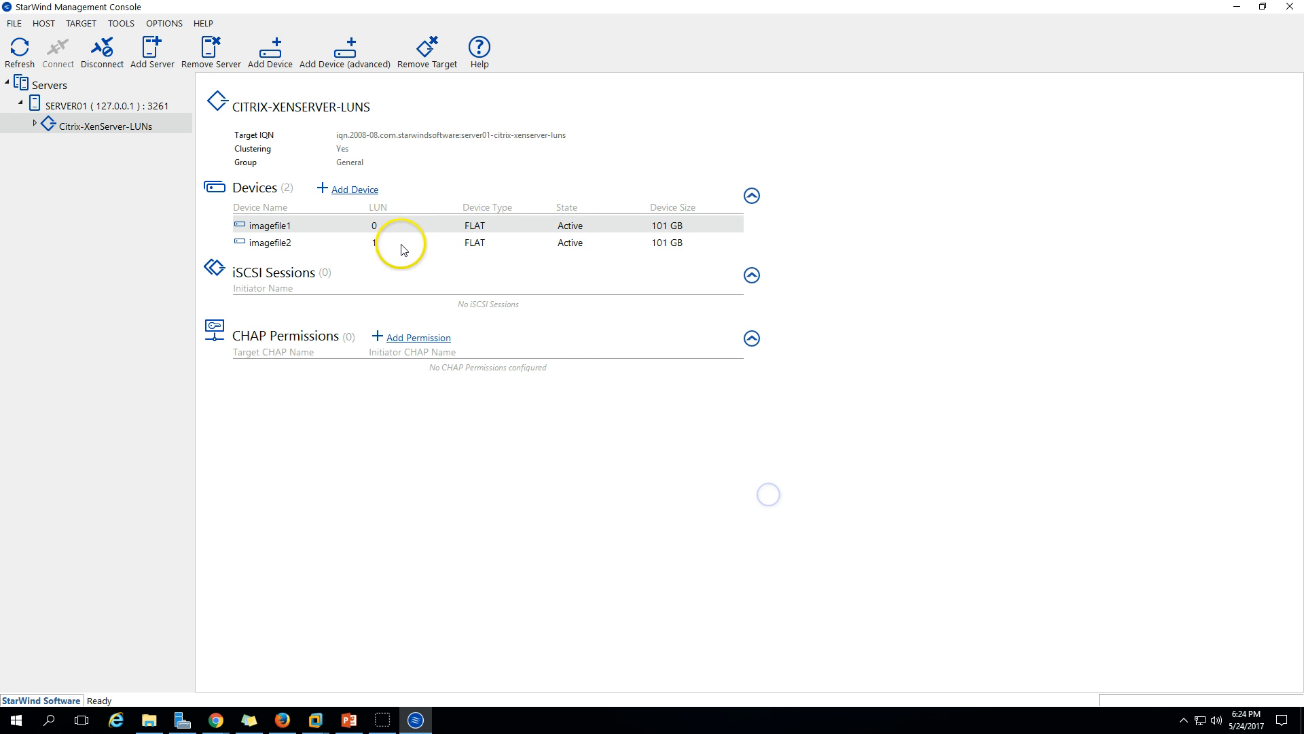
# Switch to File Explorer and examine the image files in the iSCSI-Disk02 folder under F:\StarWind.
pyautogui.click(439, 224)
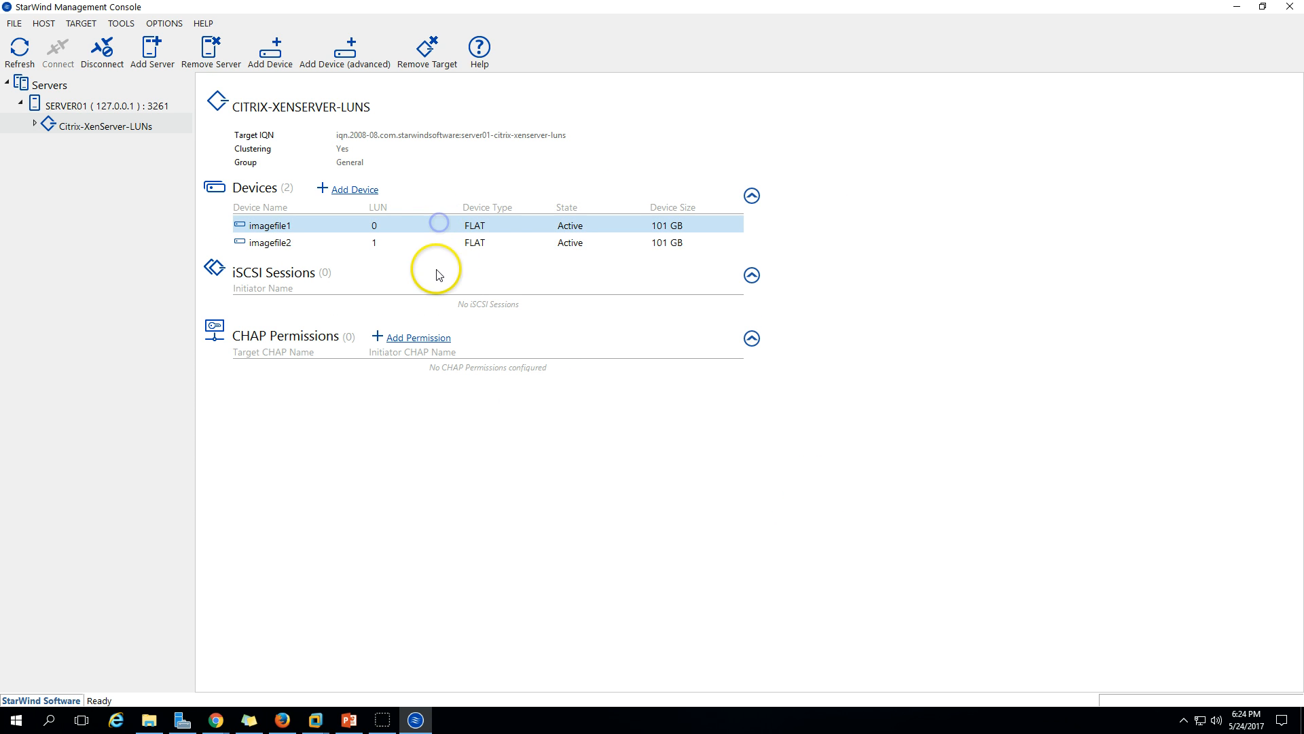
pyautogui.click(149, 719)
pyautogui.rightClick(247, 225)
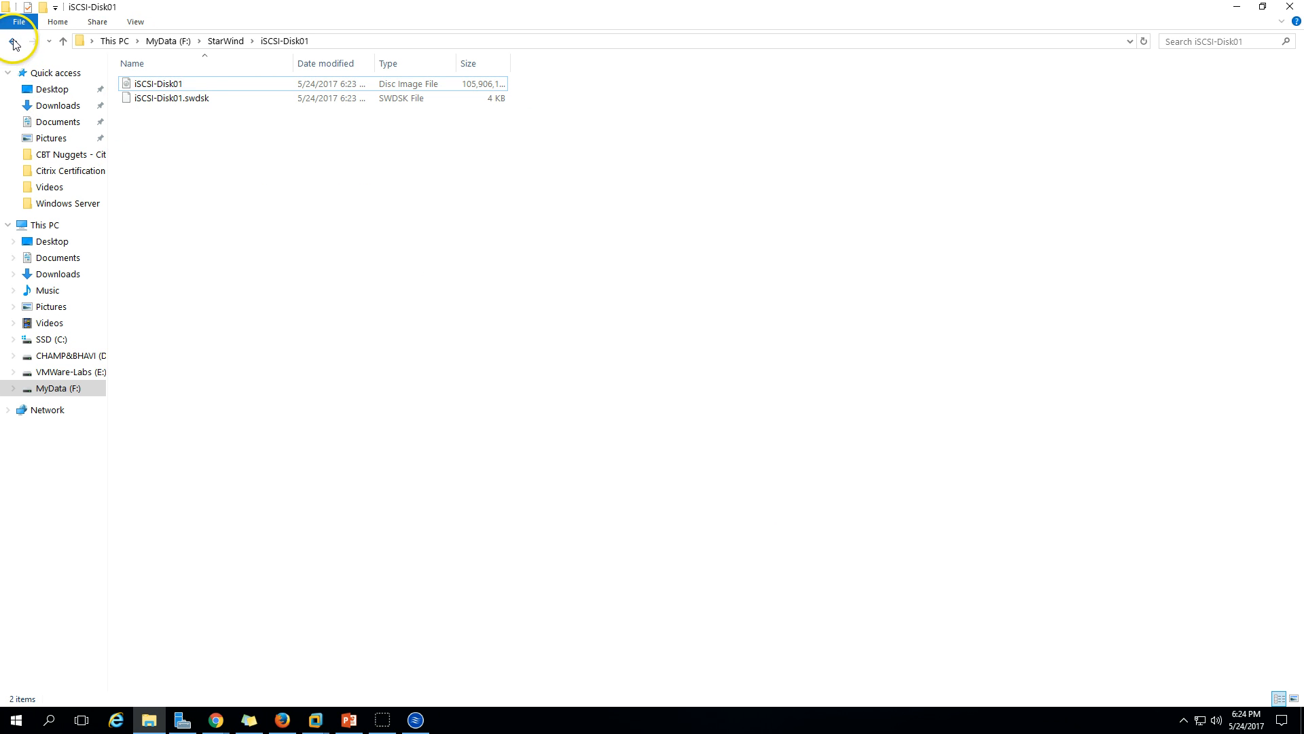
pyautogui.click(13, 40)
pyautogui.rightClick(244, 217)
pyautogui.click(290, 276)
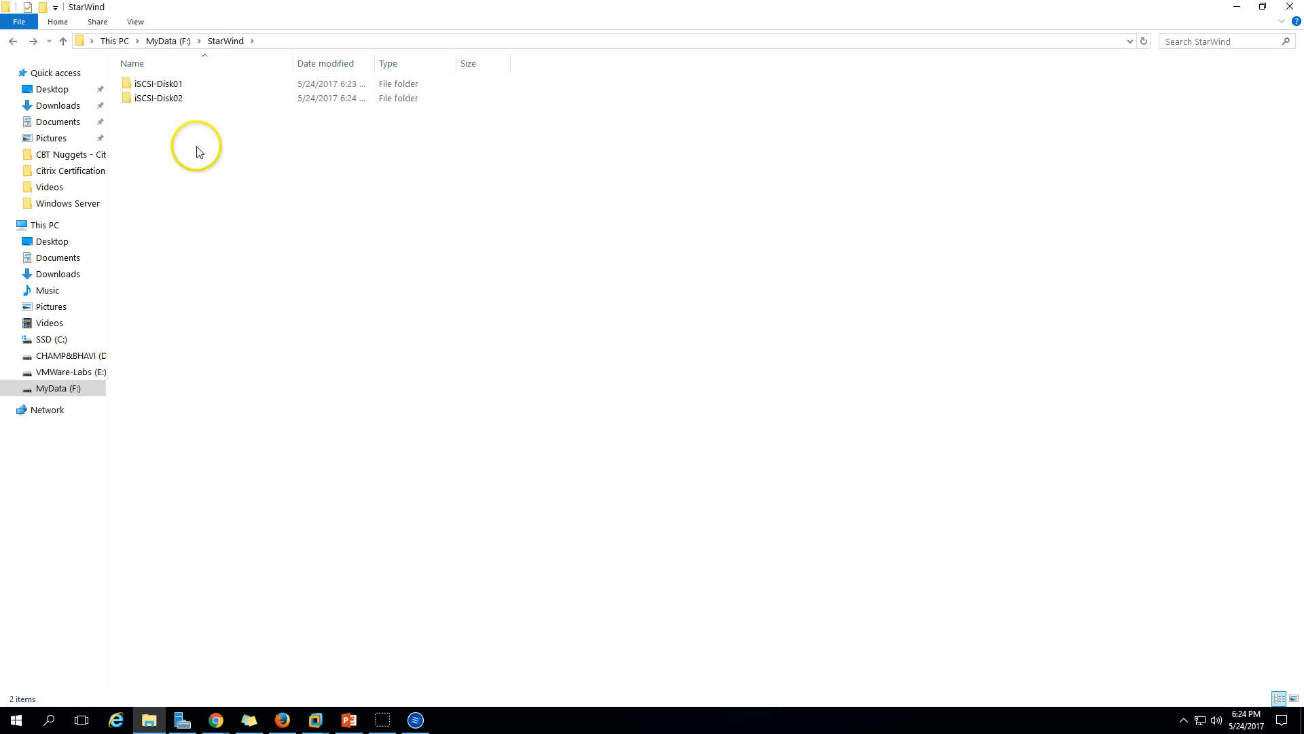
pyautogui.doubleClick(159, 99)
pyautogui.rightClick(227, 192)
pyautogui.click(258, 244)
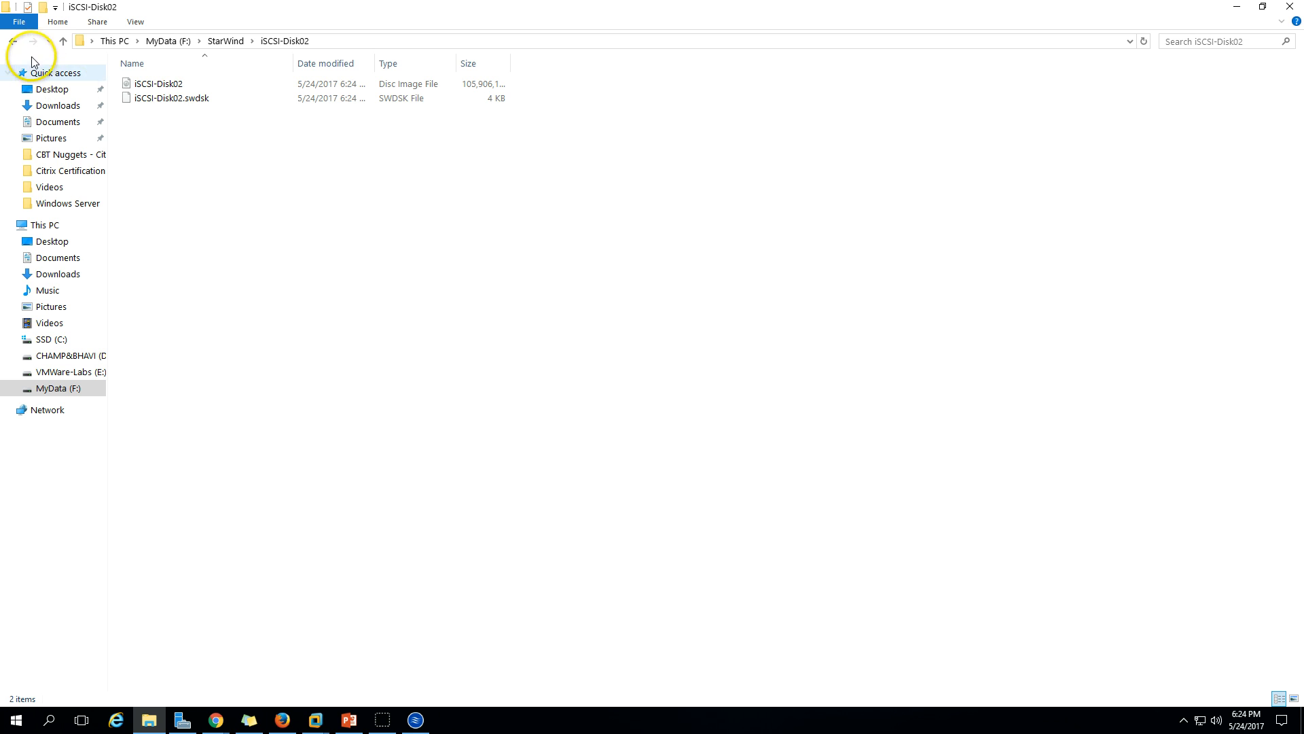
pyautogui.click(13, 41)
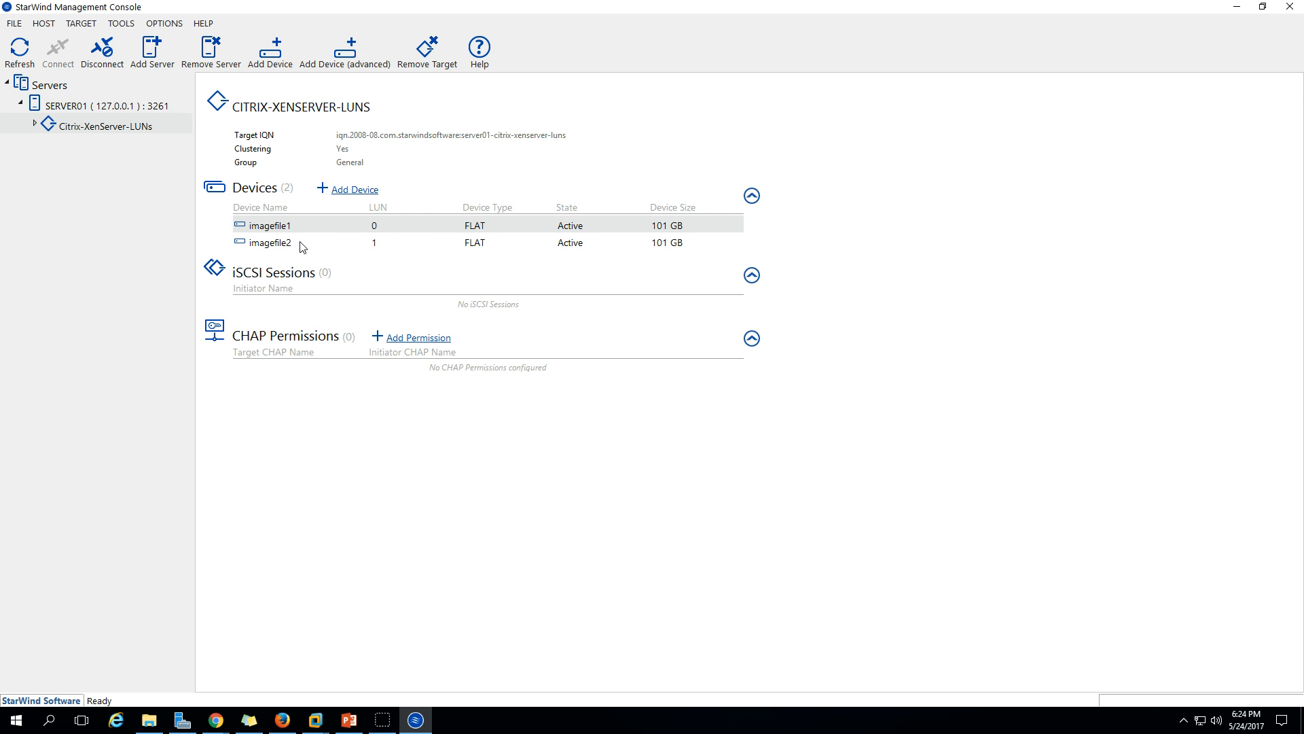
# Switch to the Citrix-DC01 virtual machine in VMware Workstation and start a new iSCSI storage repository for XenServer01 in XenCenter.
pyautogui.click(416, 720)
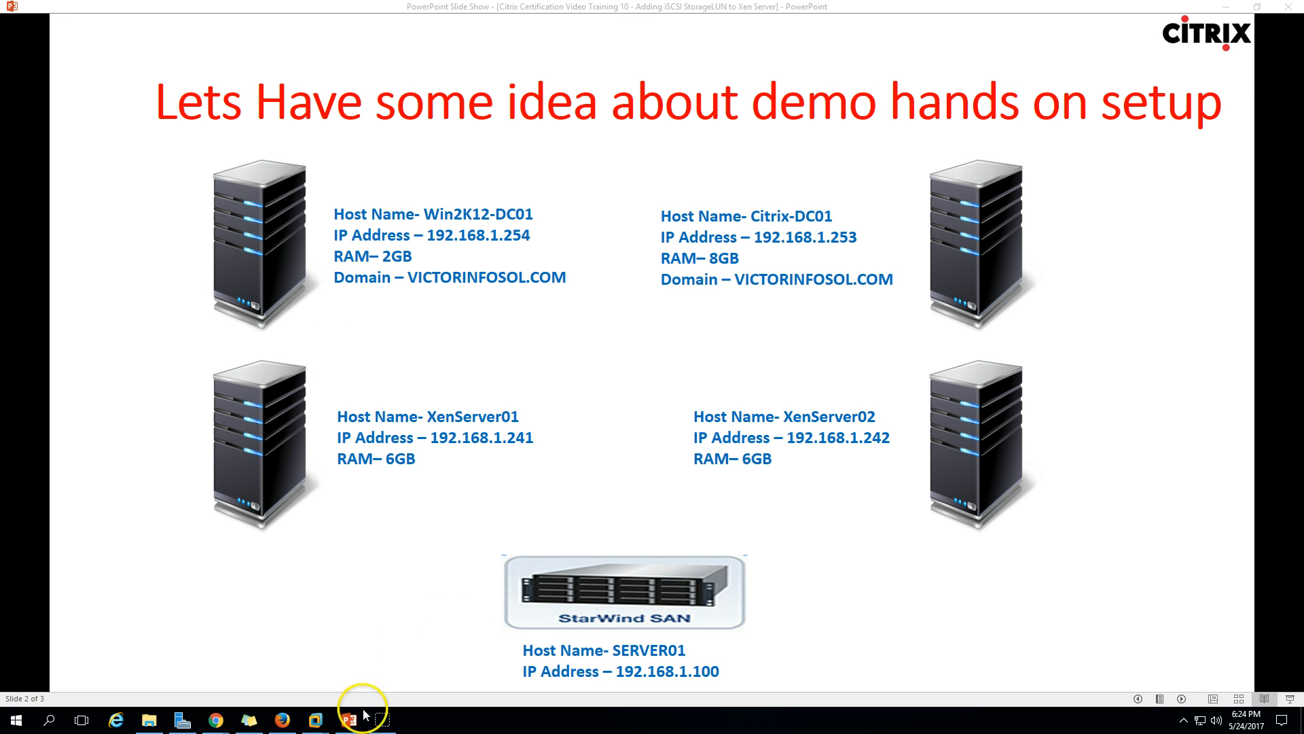
pyautogui.moveTo(316, 719)
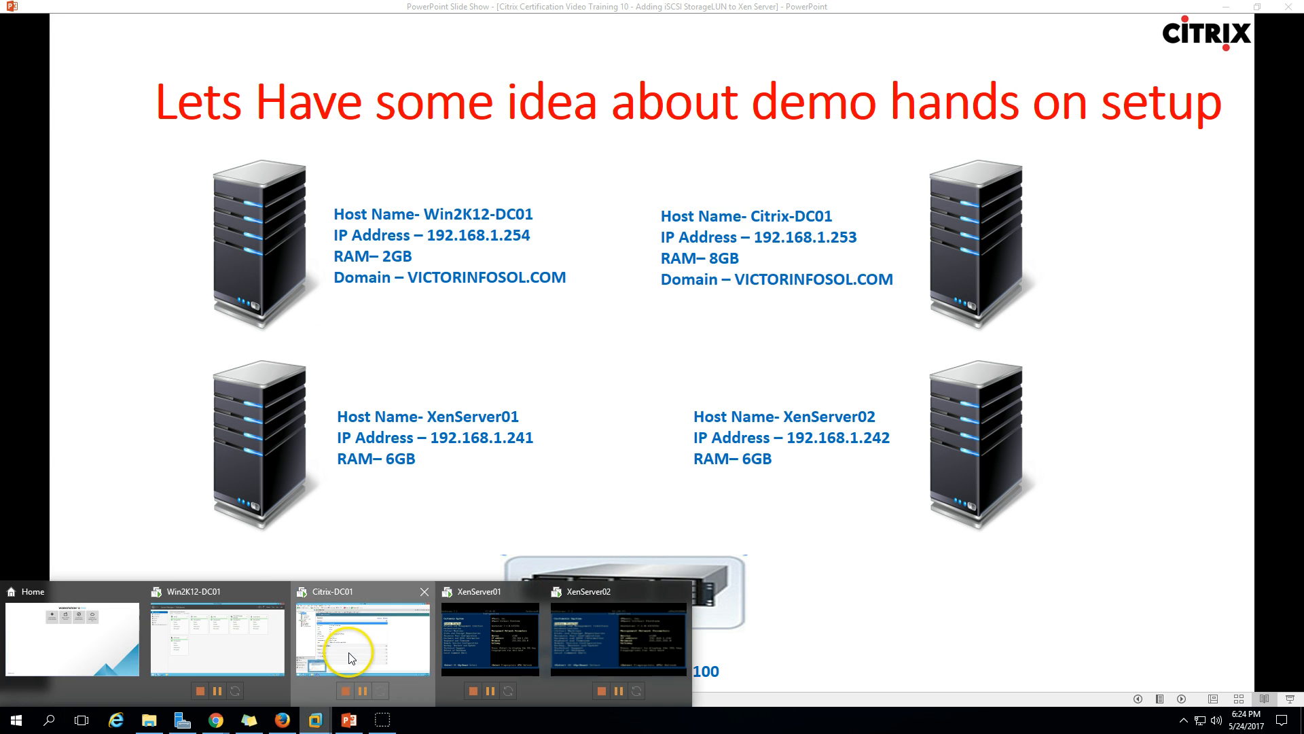
pyautogui.click(351, 656)
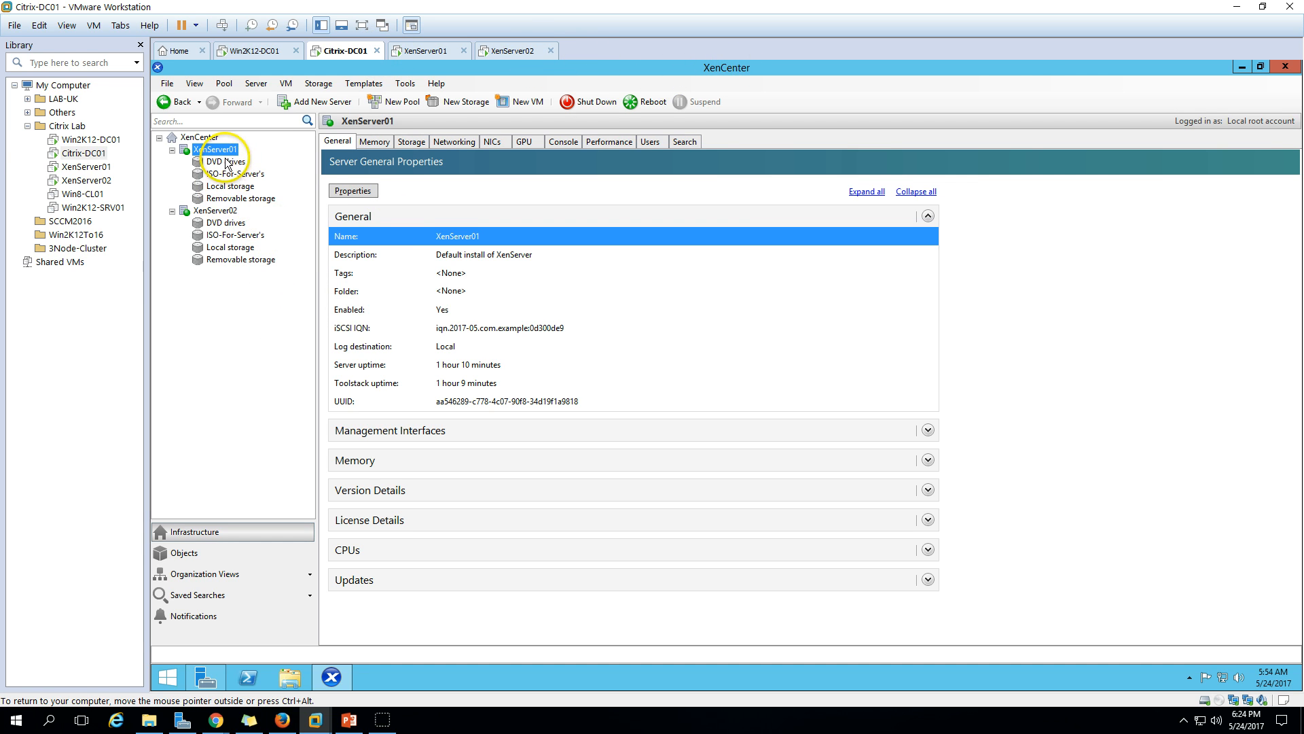
pyautogui.click(465, 103)
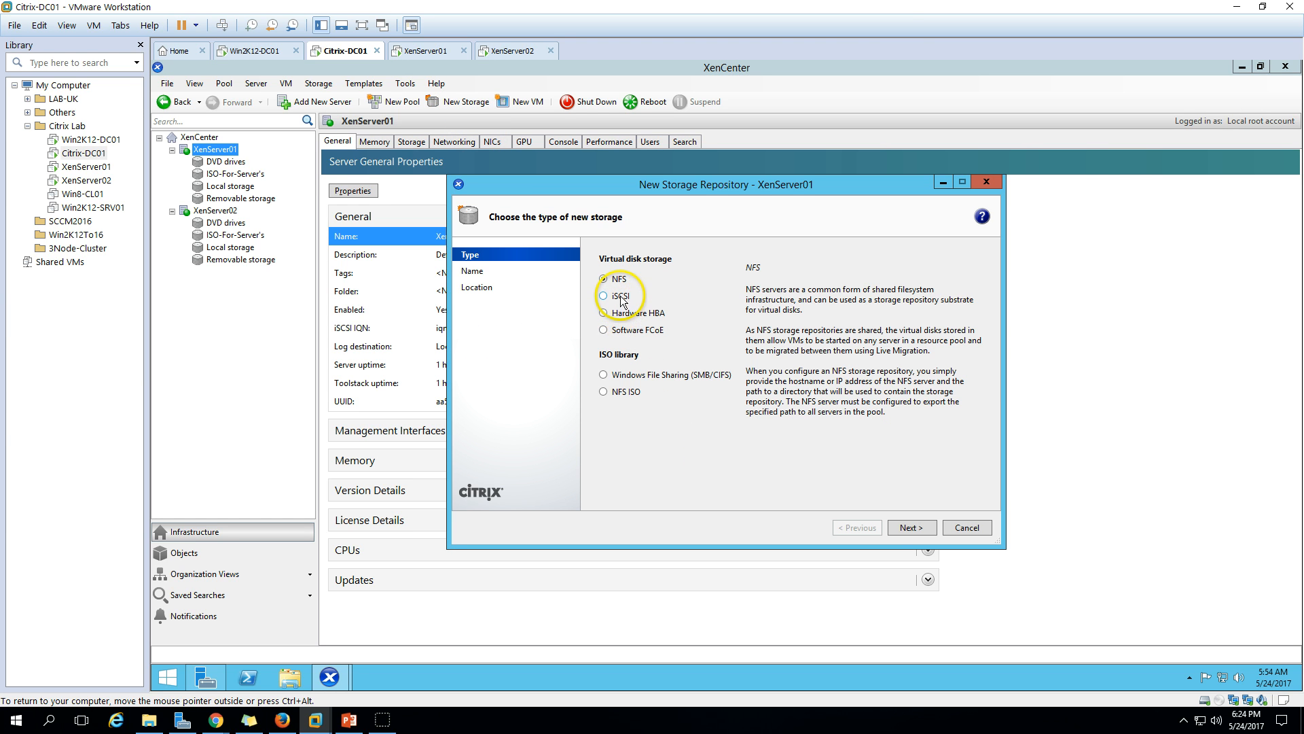
pyautogui.click(620, 297)
pyautogui.click(912, 527)
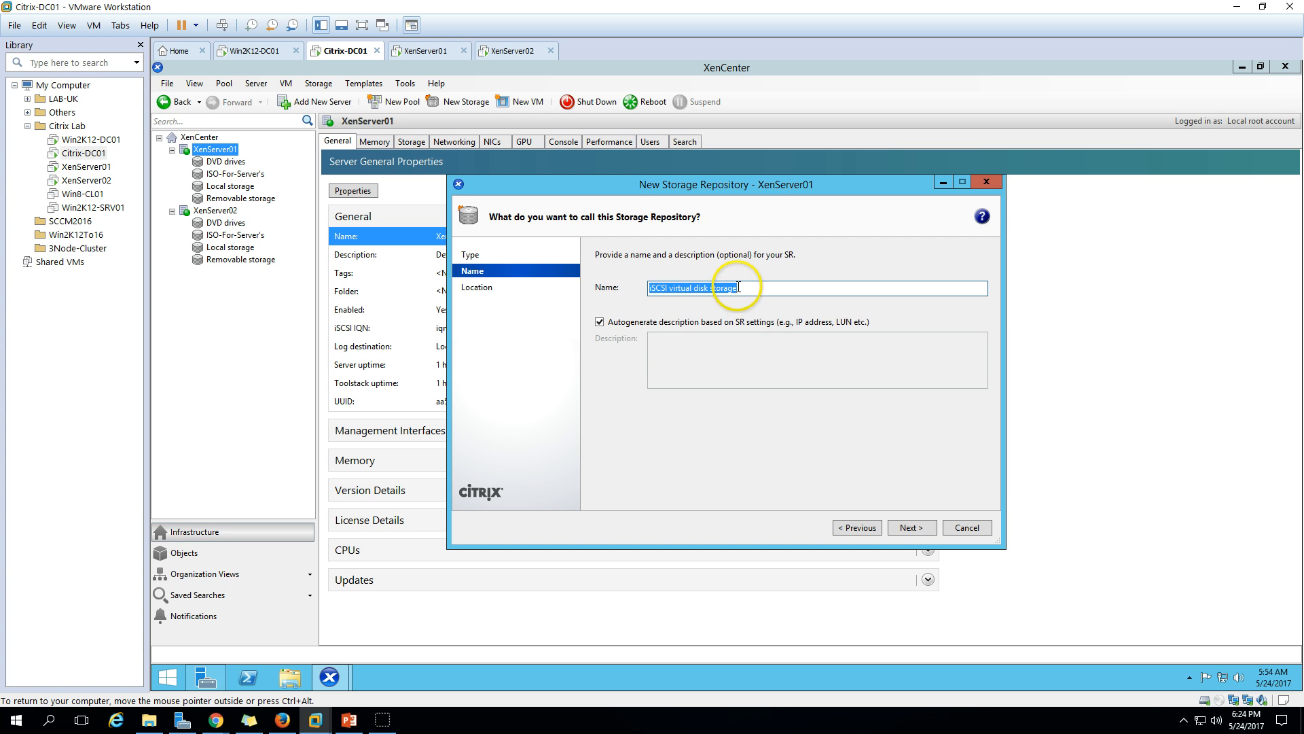
# Name the storage repository iSCSI-Disk01, keep the autogenerated description and continue to its location settings.
pyautogui.press('BackSpace')
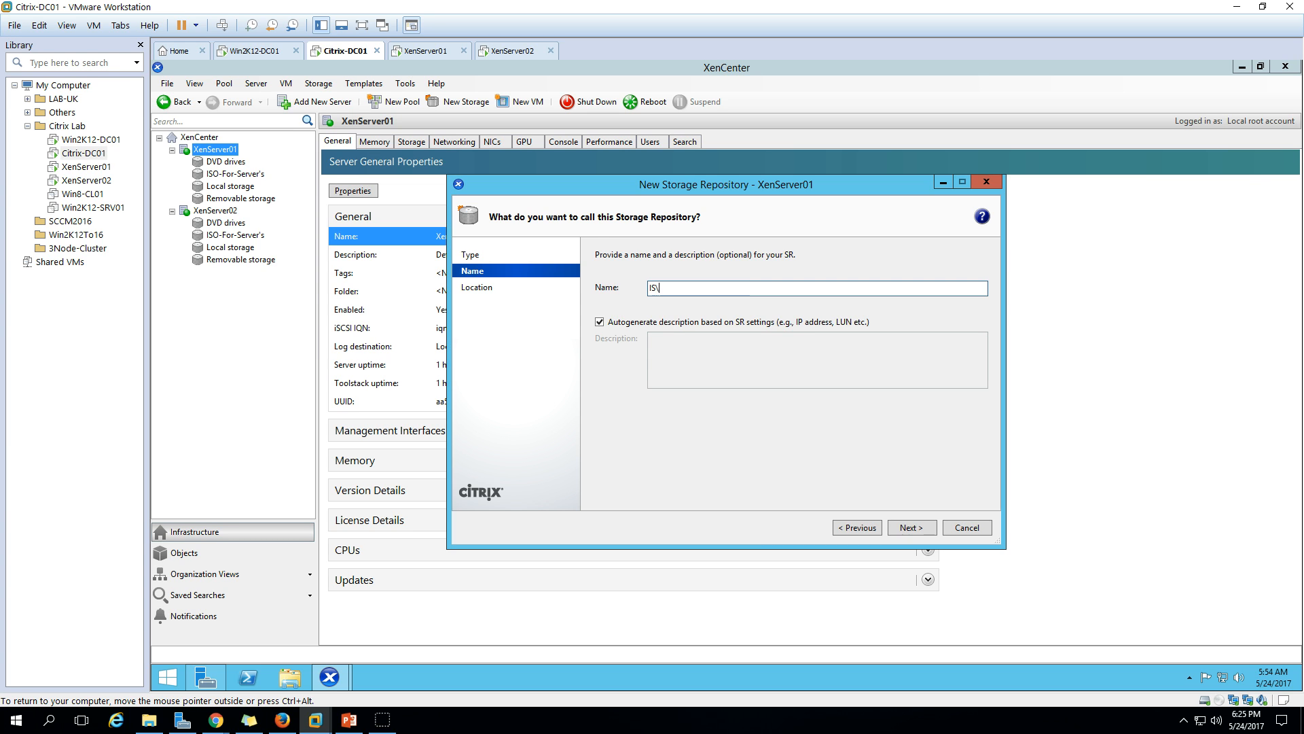
pyautogui.press('BackSpace')
pyautogui.press('BackSpace')
pyautogui.press('BackSpace')
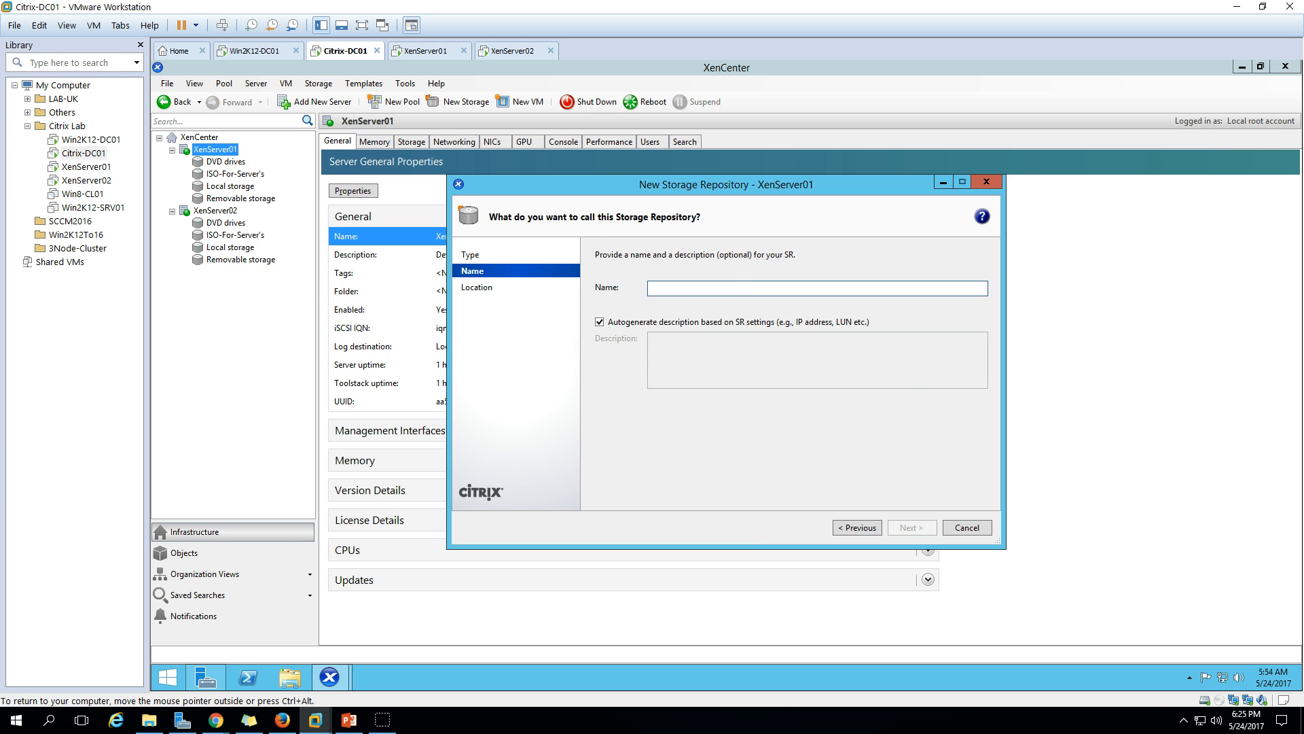
pyautogui.write('I-Disk01')
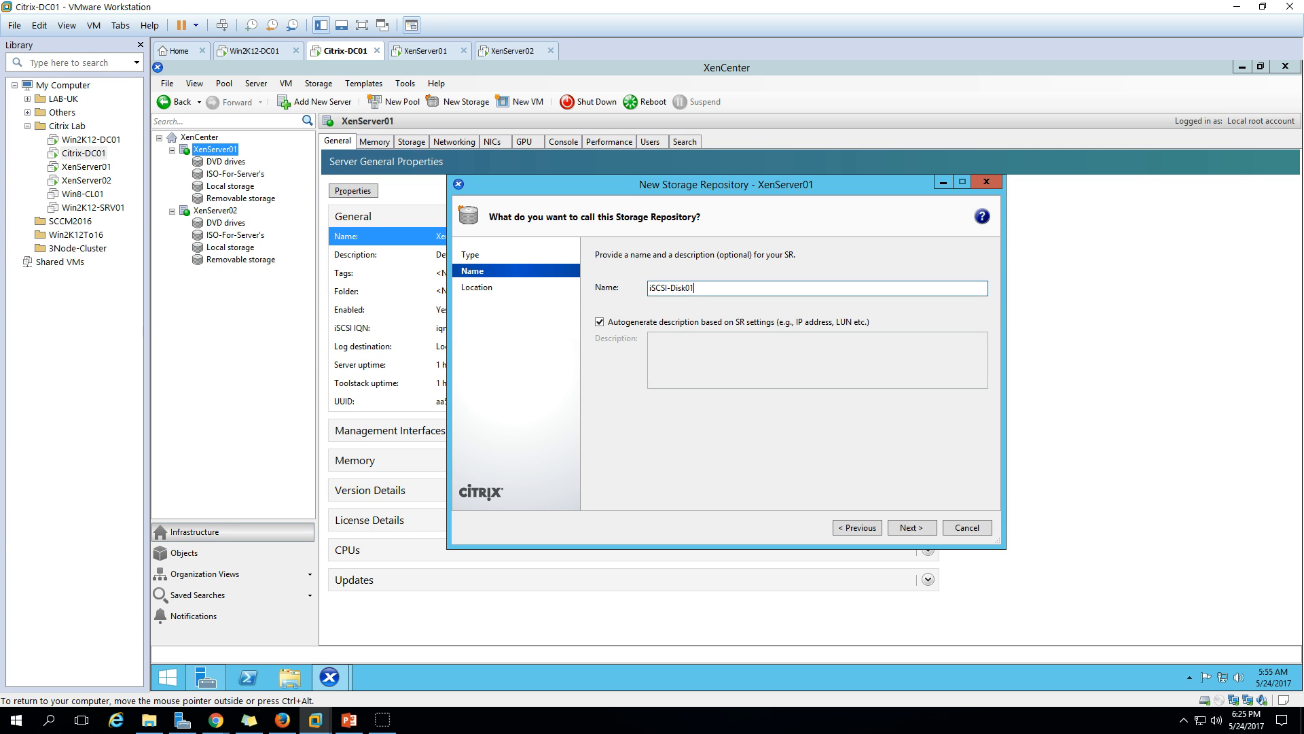
pyautogui.click(913, 528)
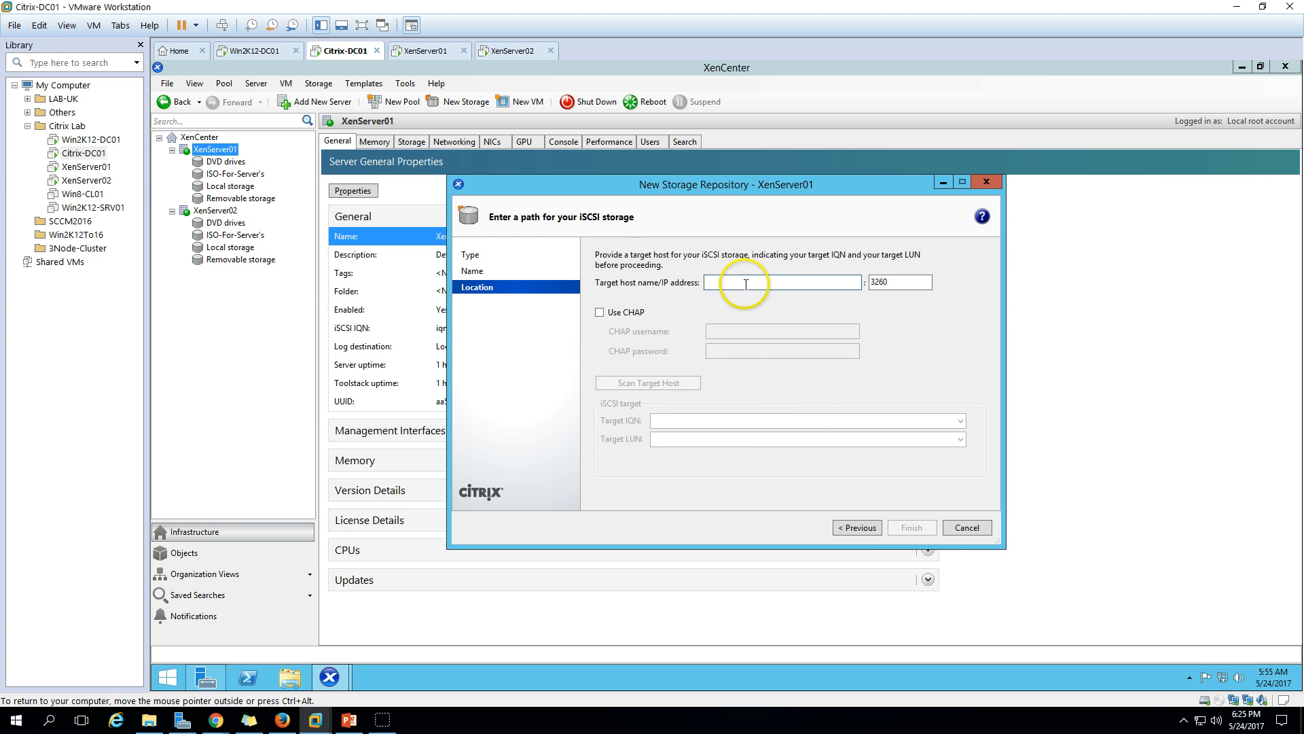
# Set the target host to 192.168.1.100, the StarWind SAN address on the PowerPoint setup slide, and scan the target host.
pyautogui.write('192.168.1.100')
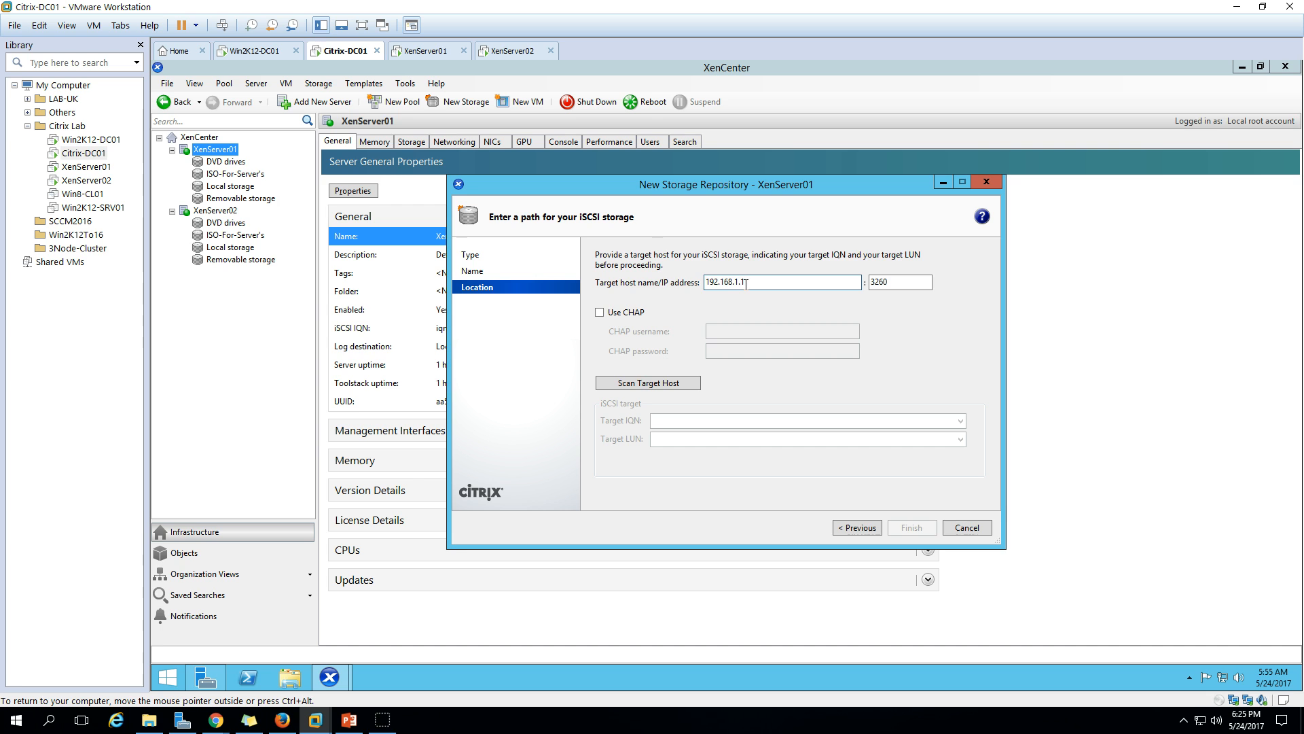
pyautogui.click(358, 726)
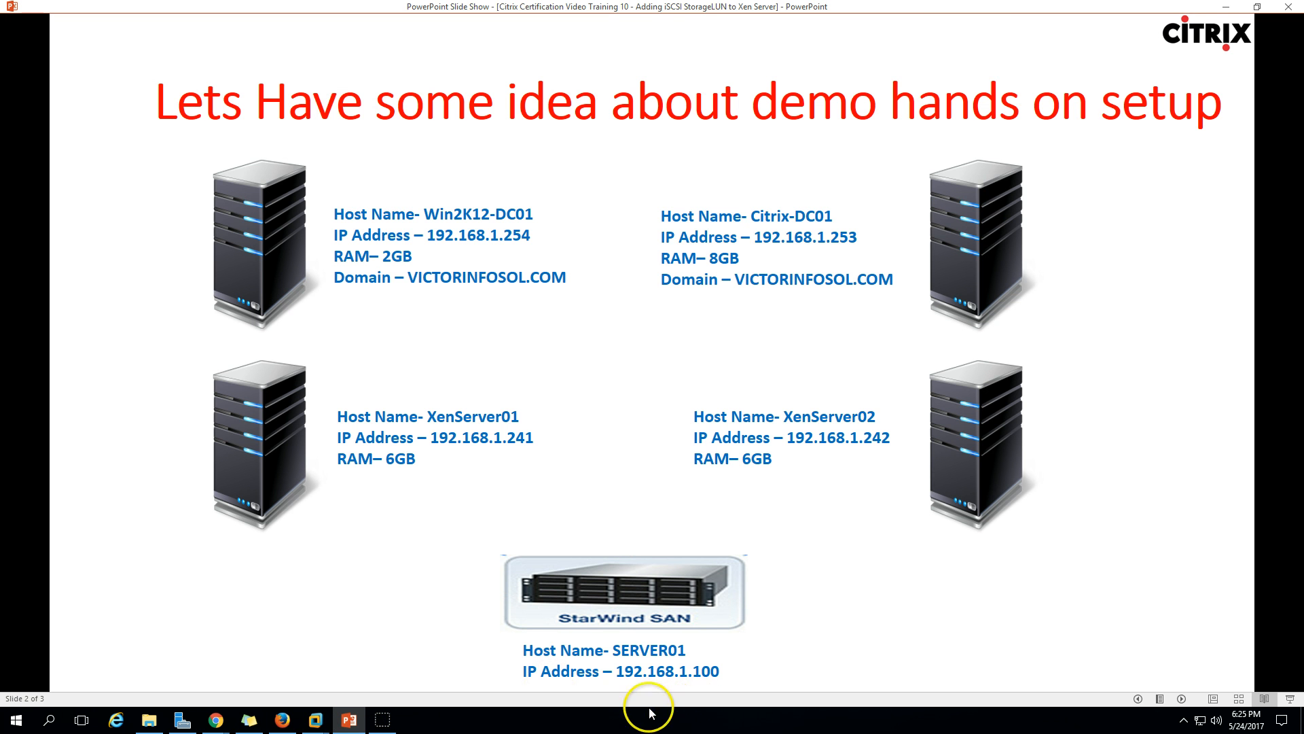
pyautogui.click(349, 721)
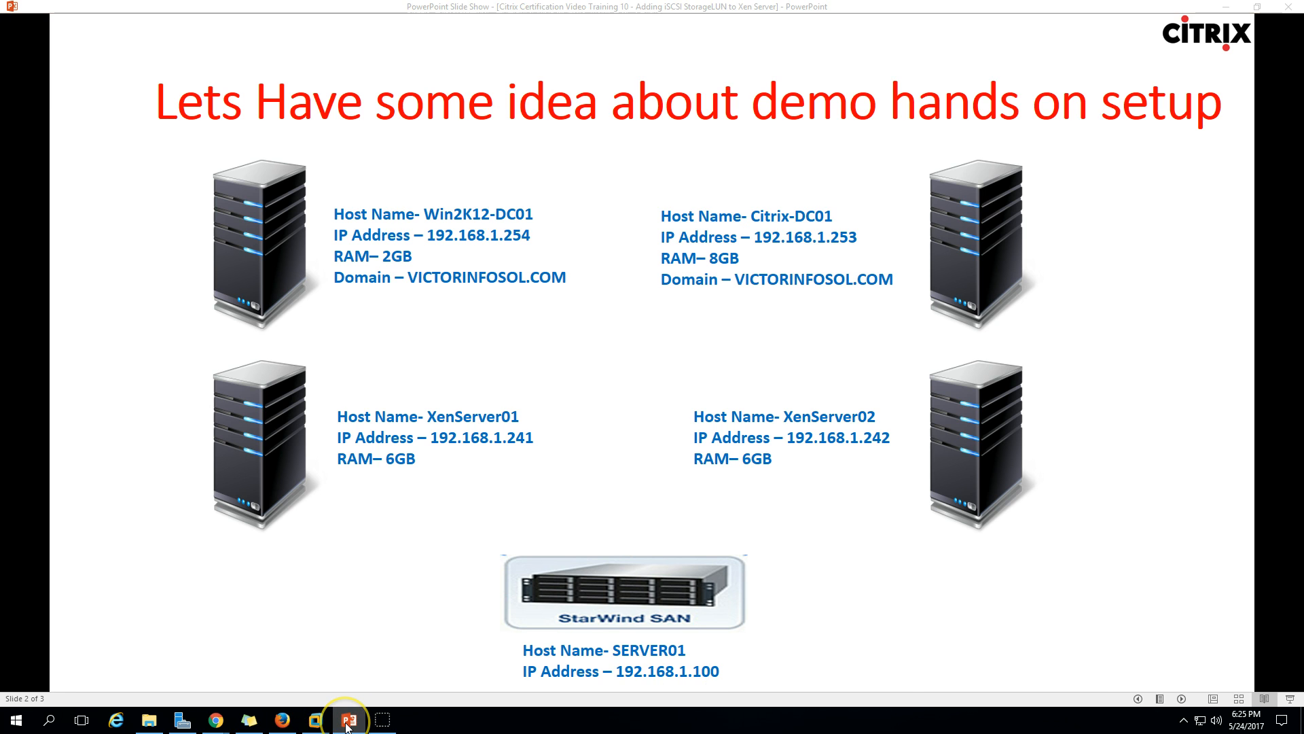
pyautogui.click(348, 722)
pyautogui.click(349, 720)
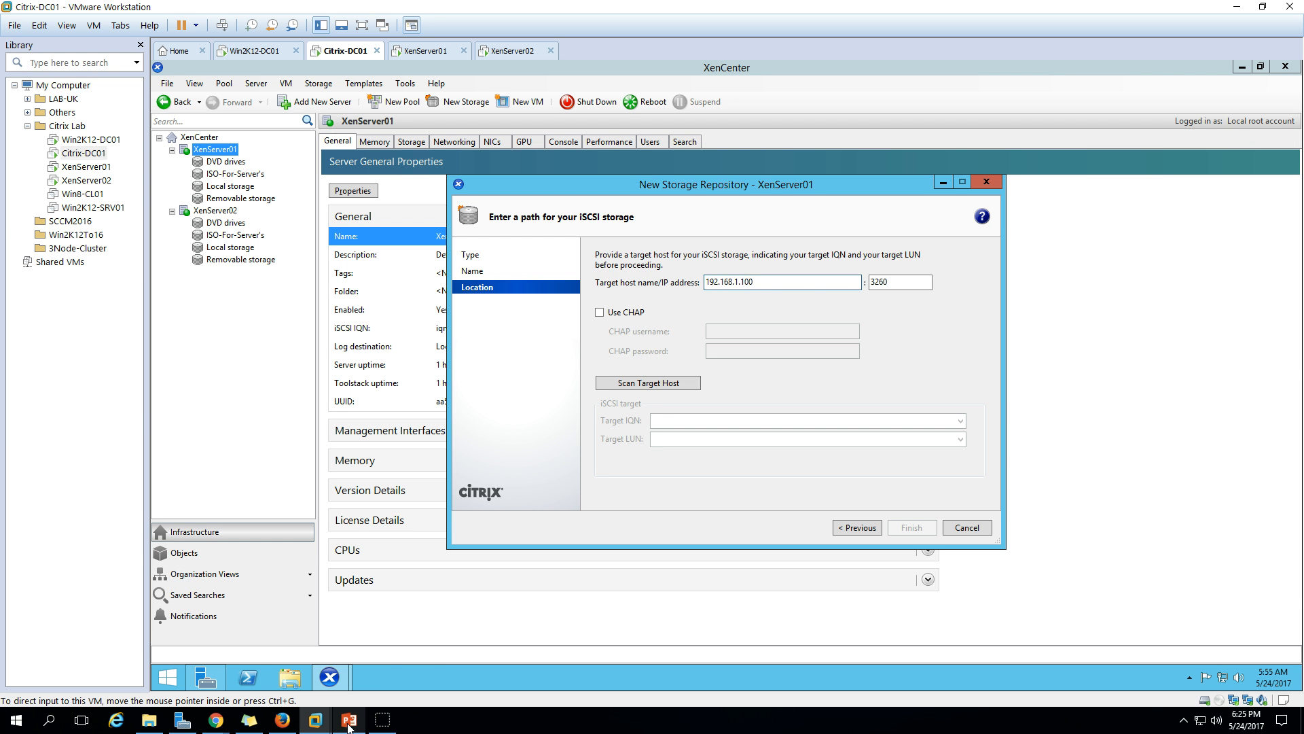
pyautogui.click(669, 387)
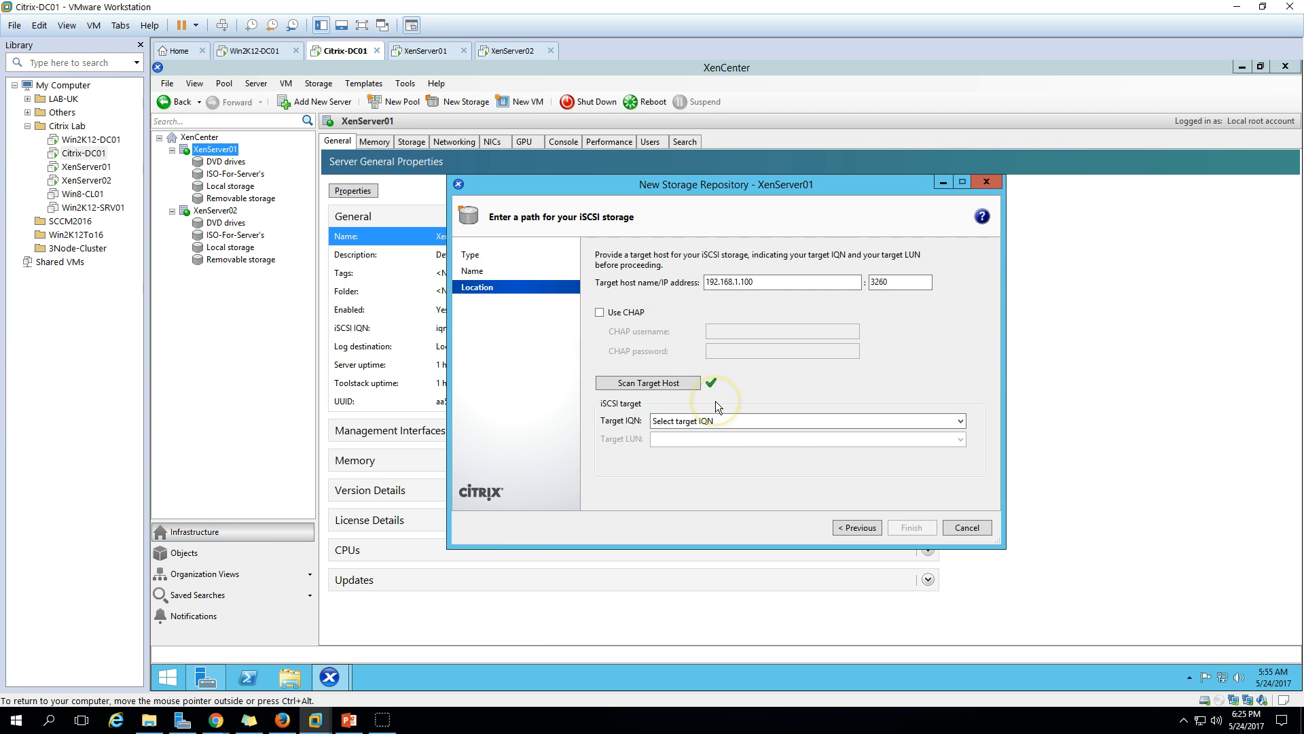
# Select the target IQN iqn.2008-08.com.starwindsoftware:server01-citrix-xenserver-luns and LUN 0 (101 GB, STARWIND) as the storage location.
pyautogui.click(722, 421)
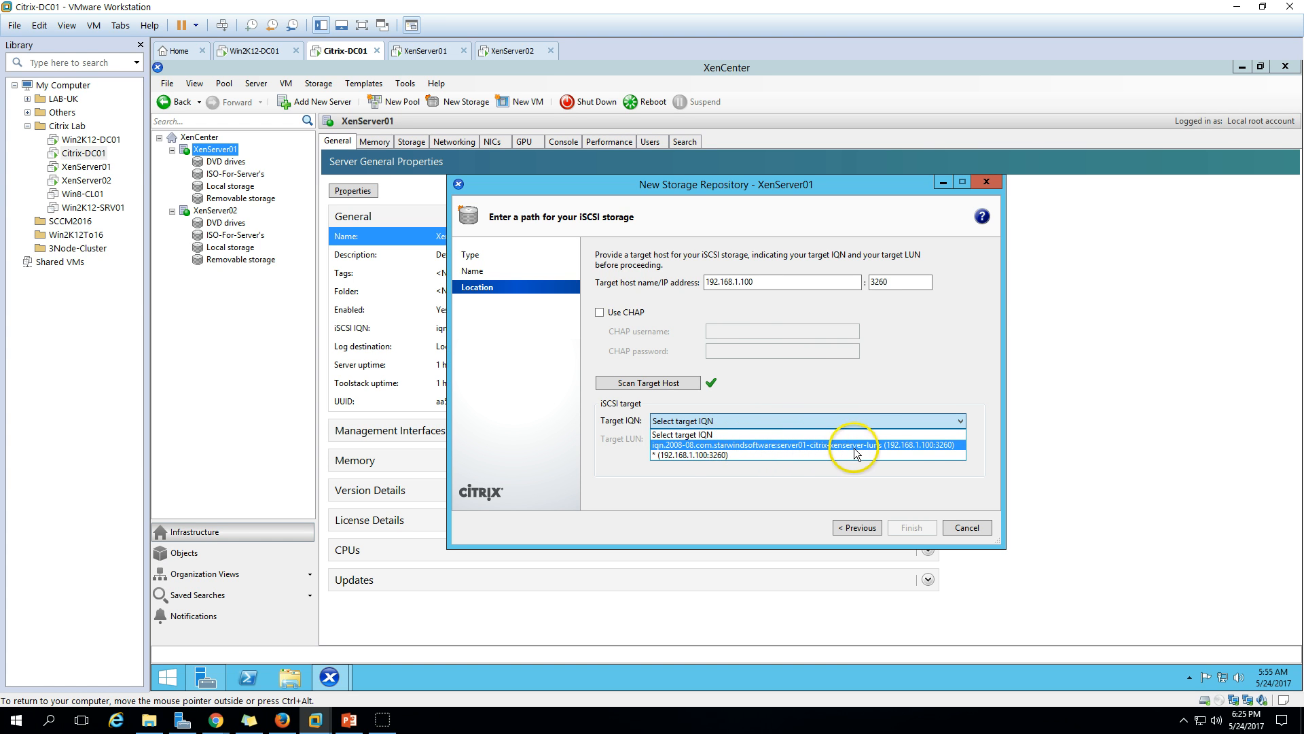
pyautogui.click(874, 445)
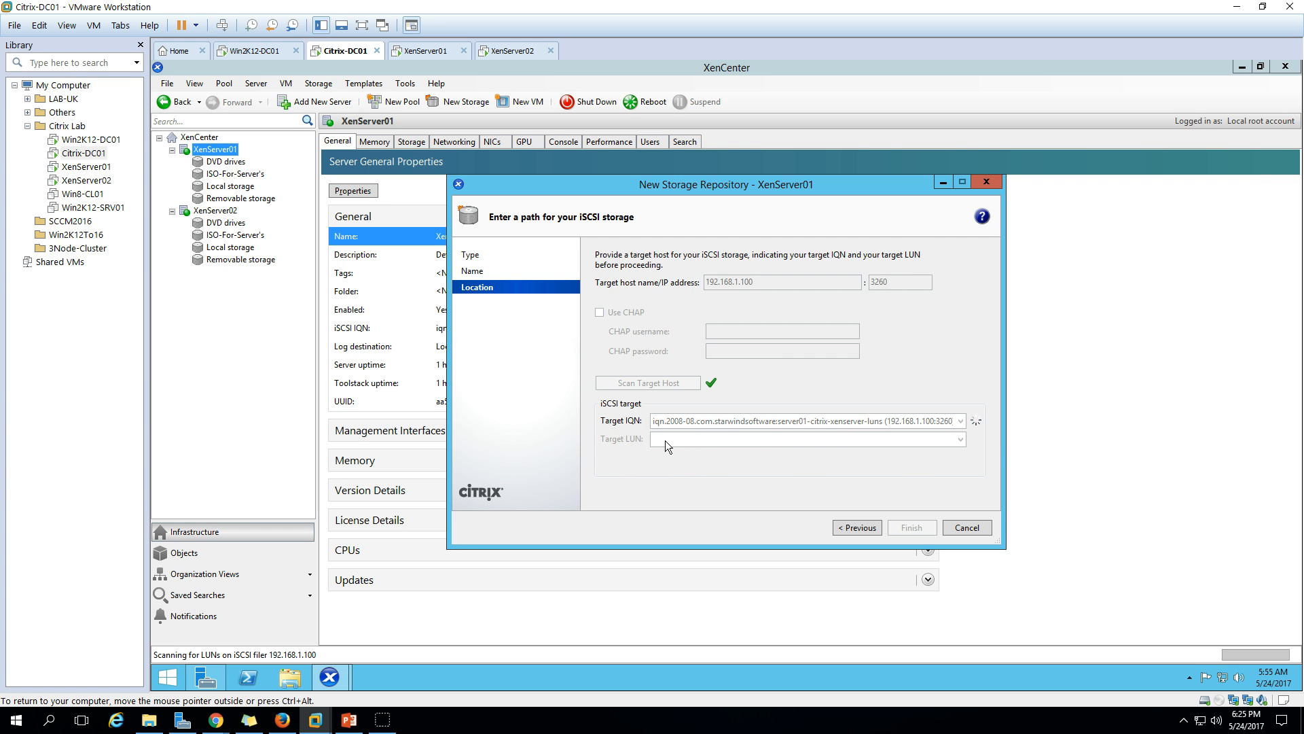
pyautogui.click(710, 439)
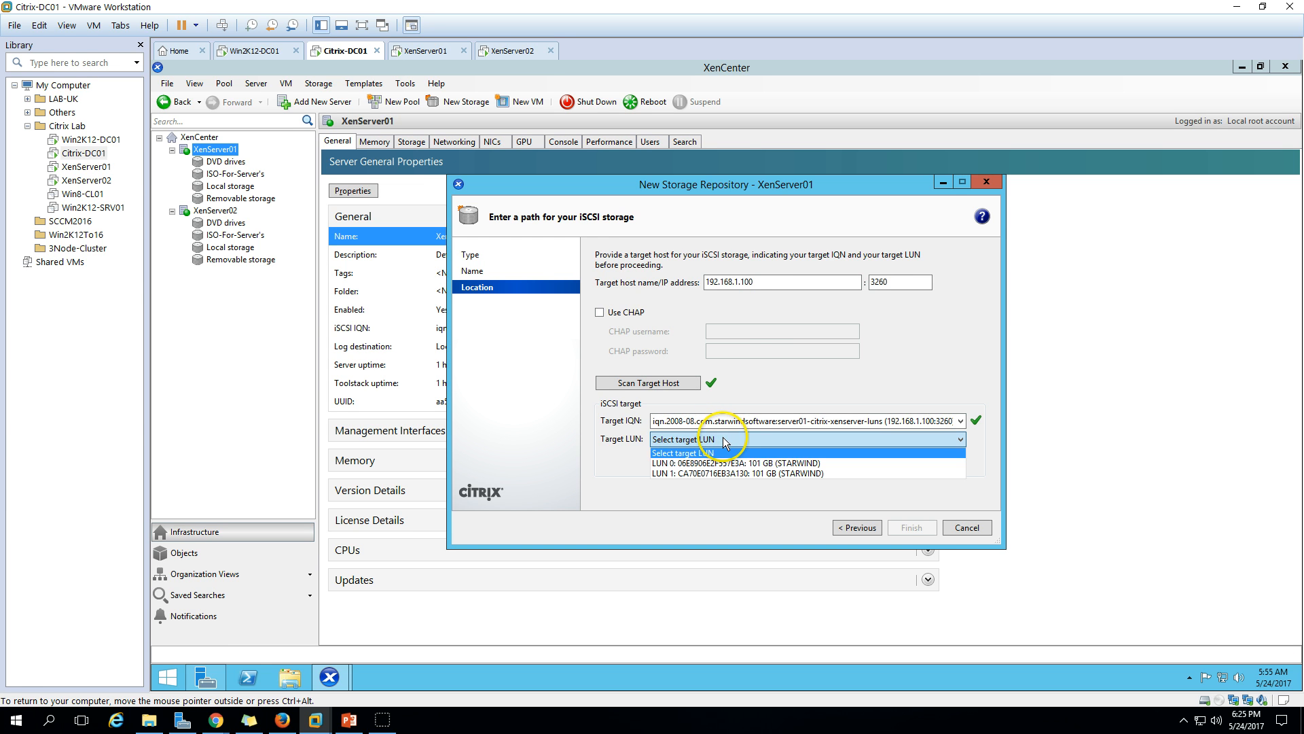
pyautogui.click(751, 466)
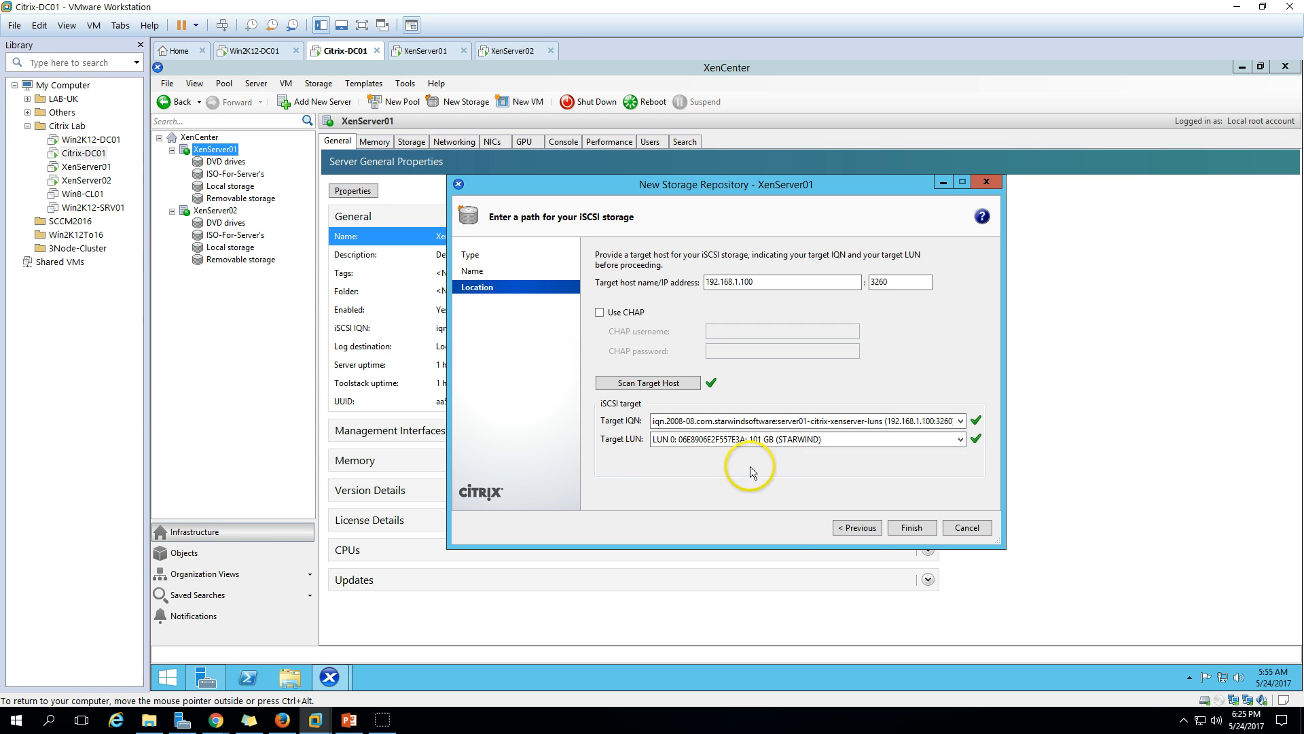
# Finish the iSCSI-Disk01 storage repository on XenServer01 and agree to format the selected LUN.
pyautogui.click(911, 527)
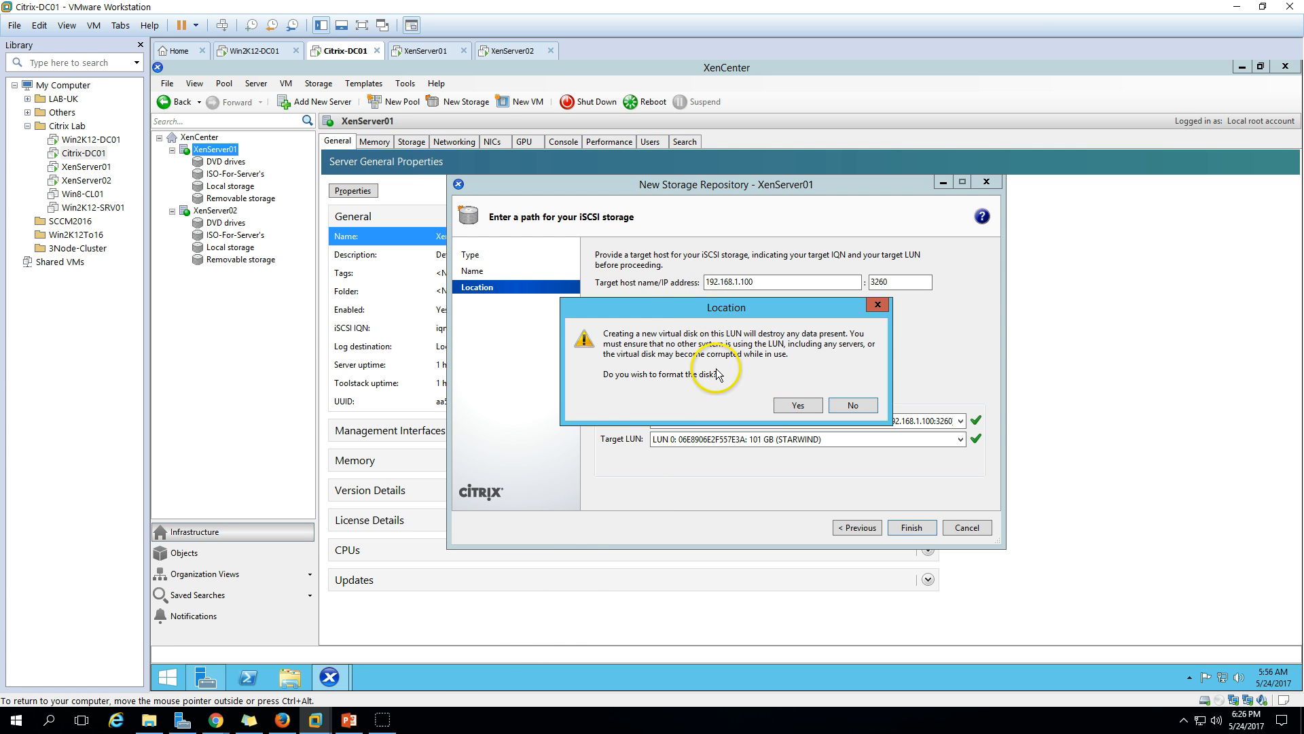
pyautogui.moveTo(717, 310); pyautogui.dragTo(755, 372)
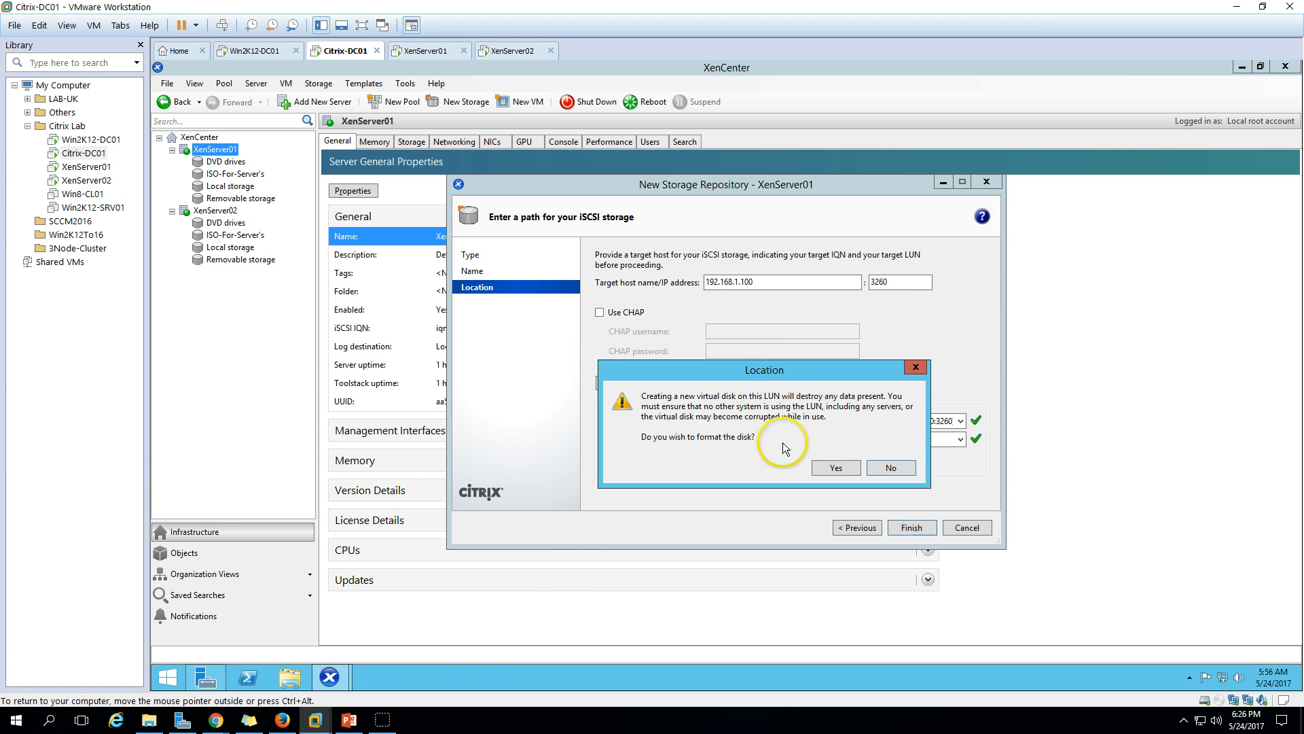
pyautogui.click(834, 468)
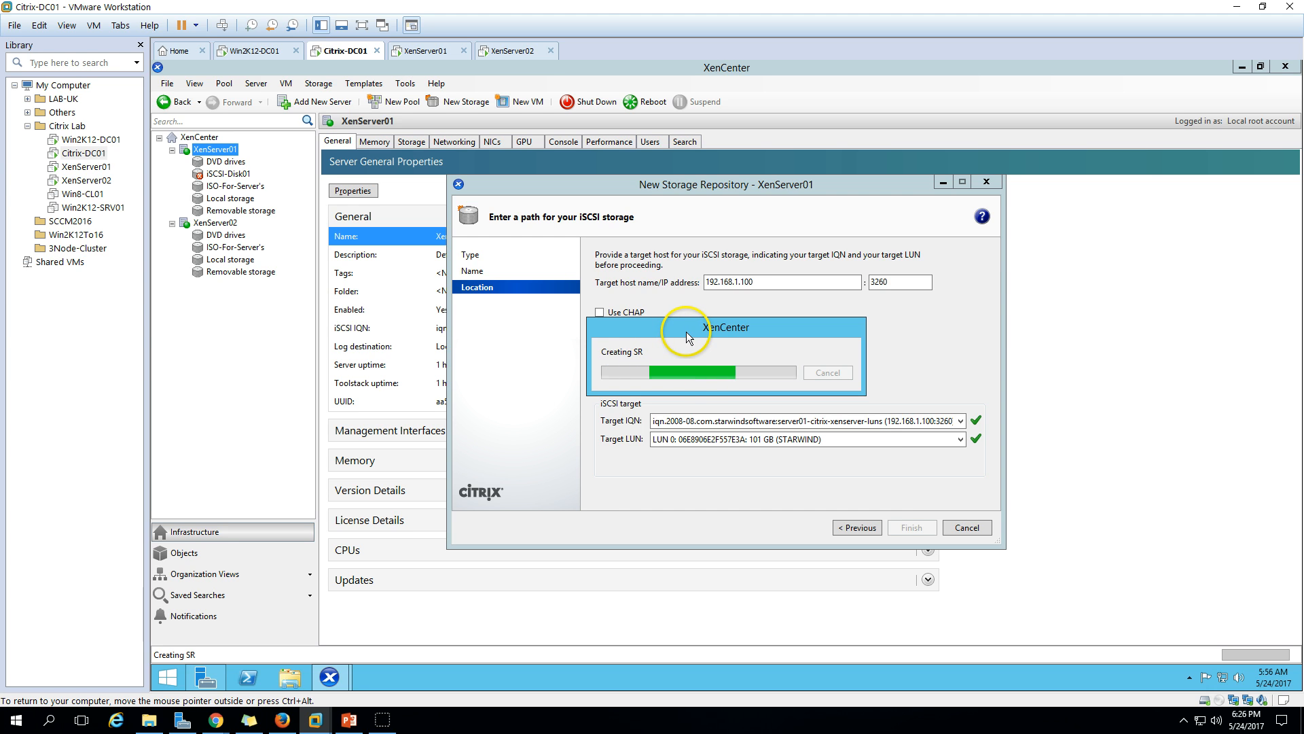
pyautogui.moveTo(687, 332); pyautogui.dragTo(726, 454)
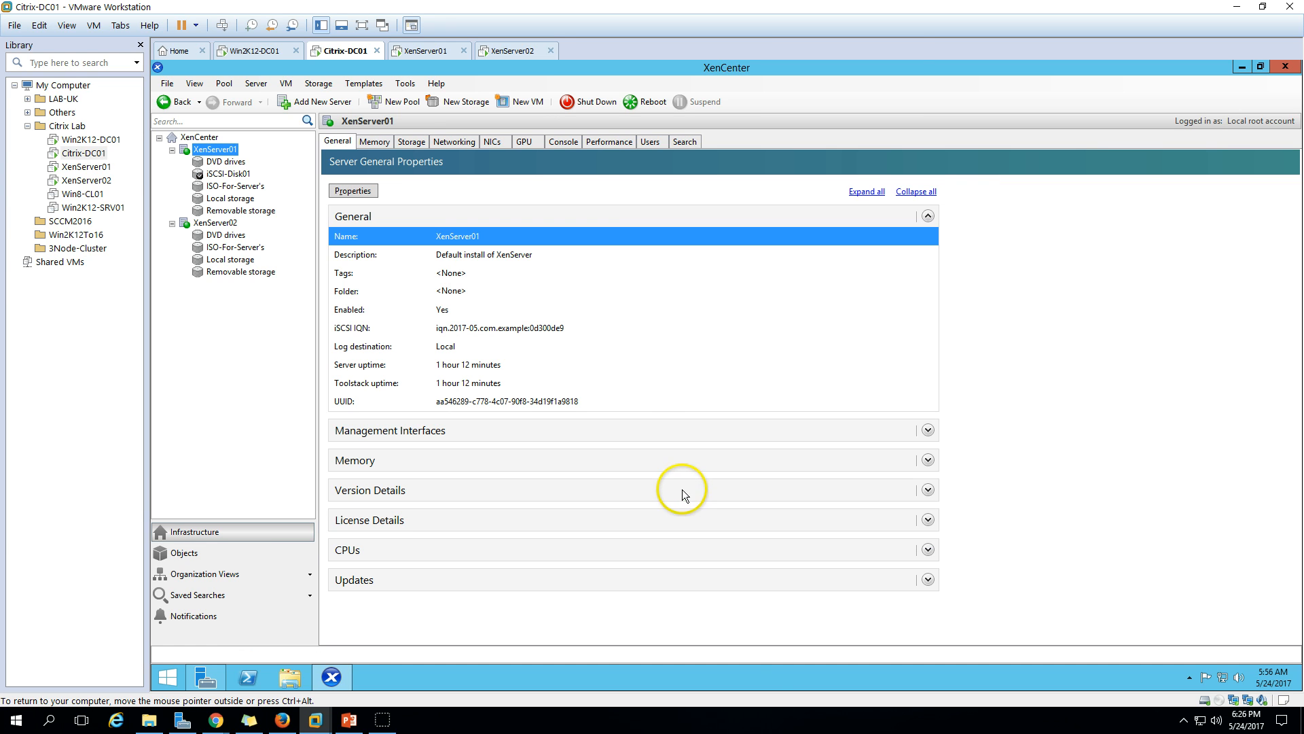
# Review the general properties and virtual disk list of the iSCSI-Disk01 repository on XenServer01.
pyautogui.click(229, 175)
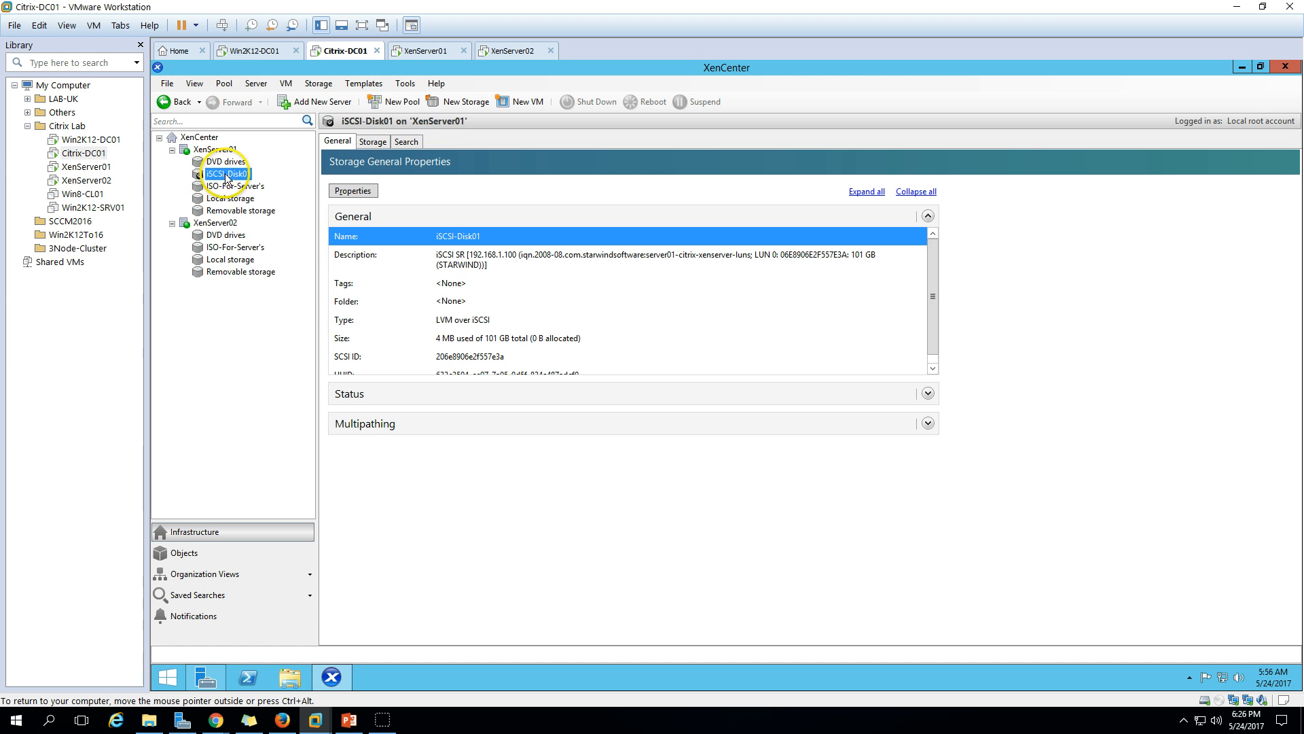
pyautogui.click(374, 143)
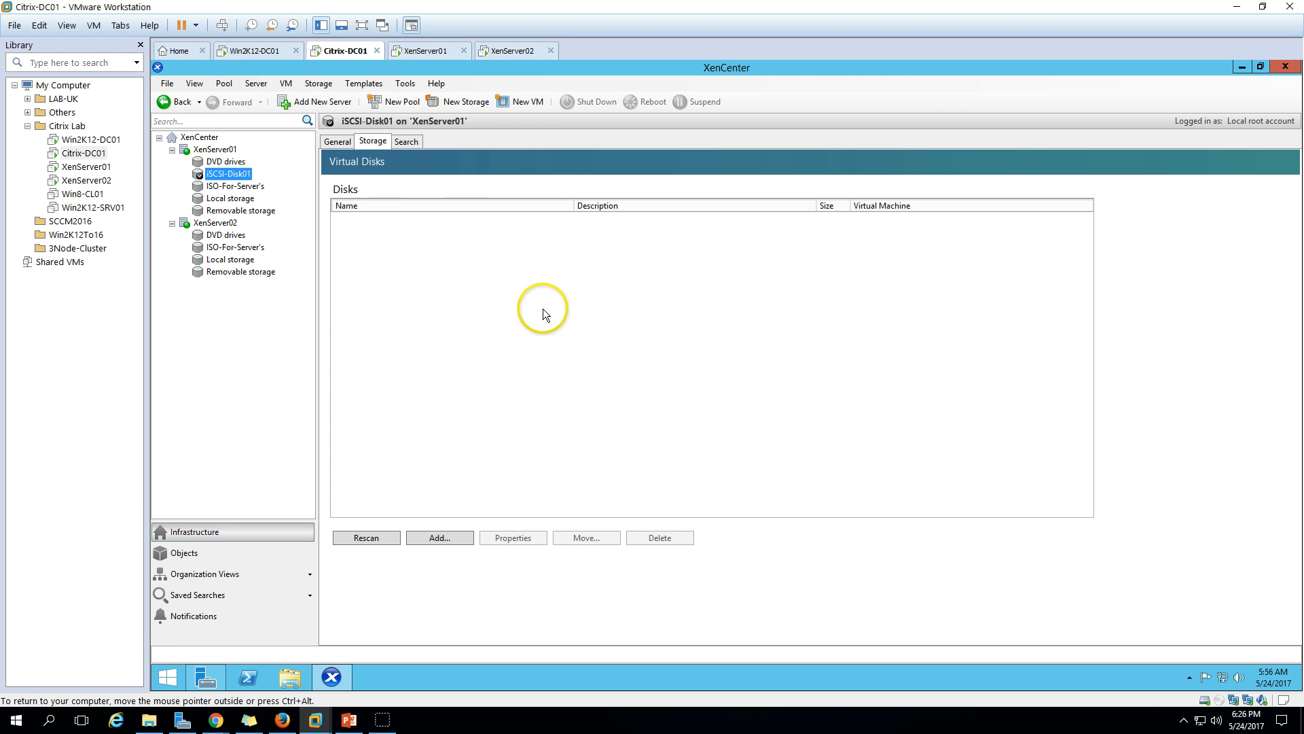
pyautogui.click(337, 142)
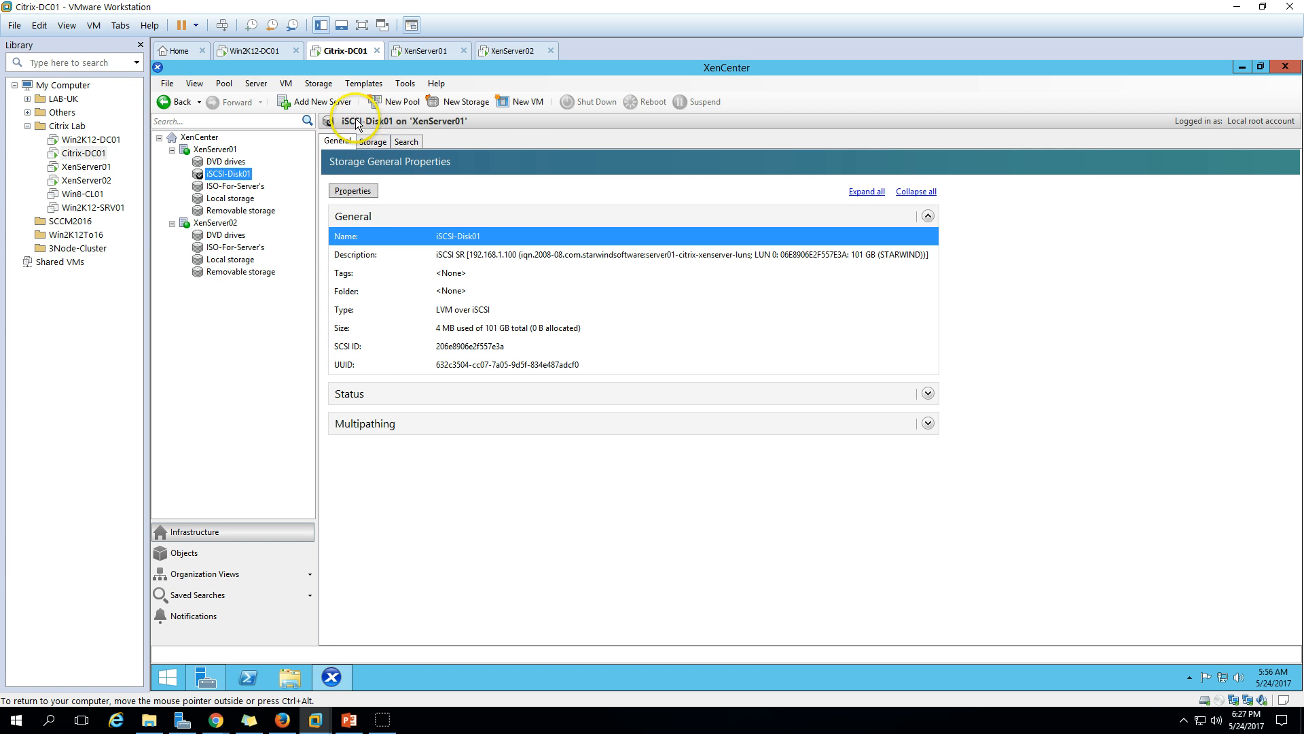
# Start a new storage repository for XenServer02 with iSCSI as the virtual disk storage type and continue to its naming.
pyautogui.click(217, 228)
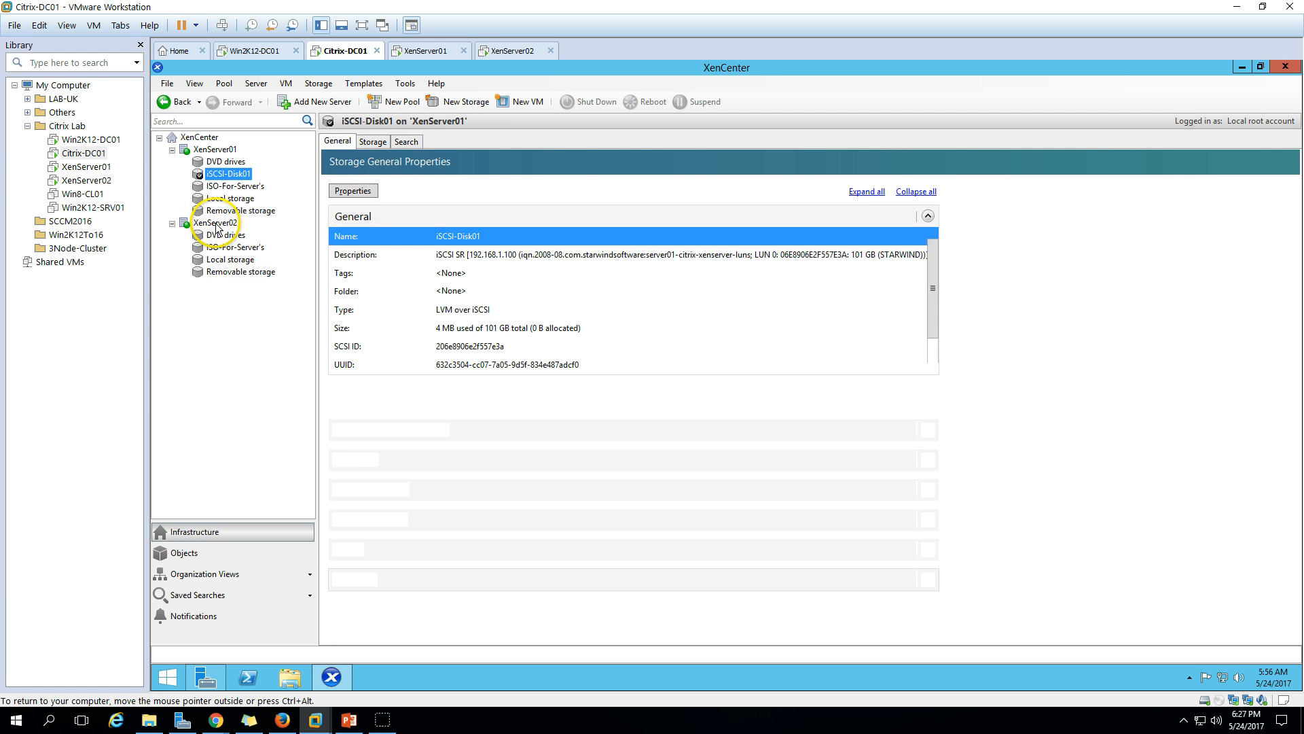
pyautogui.click(461, 103)
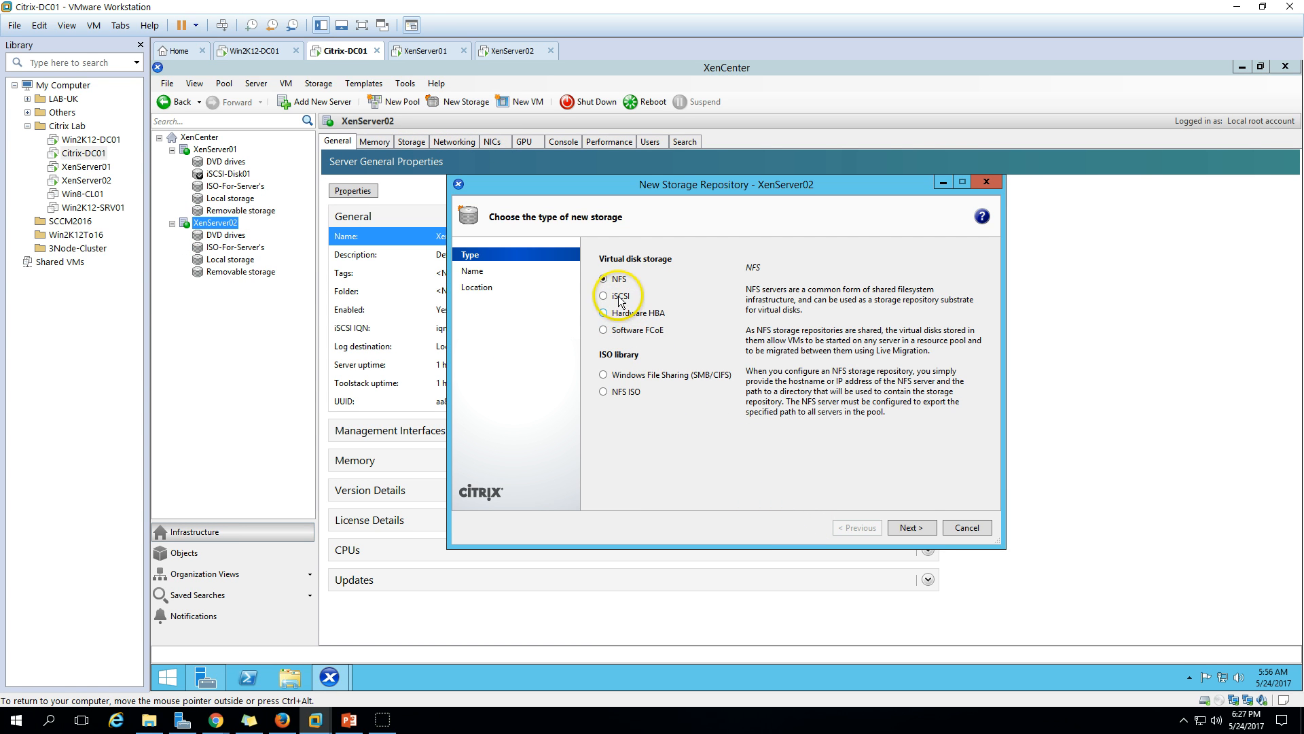
pyautogui.click(618, 295)
pyautogui.click(921, 529)
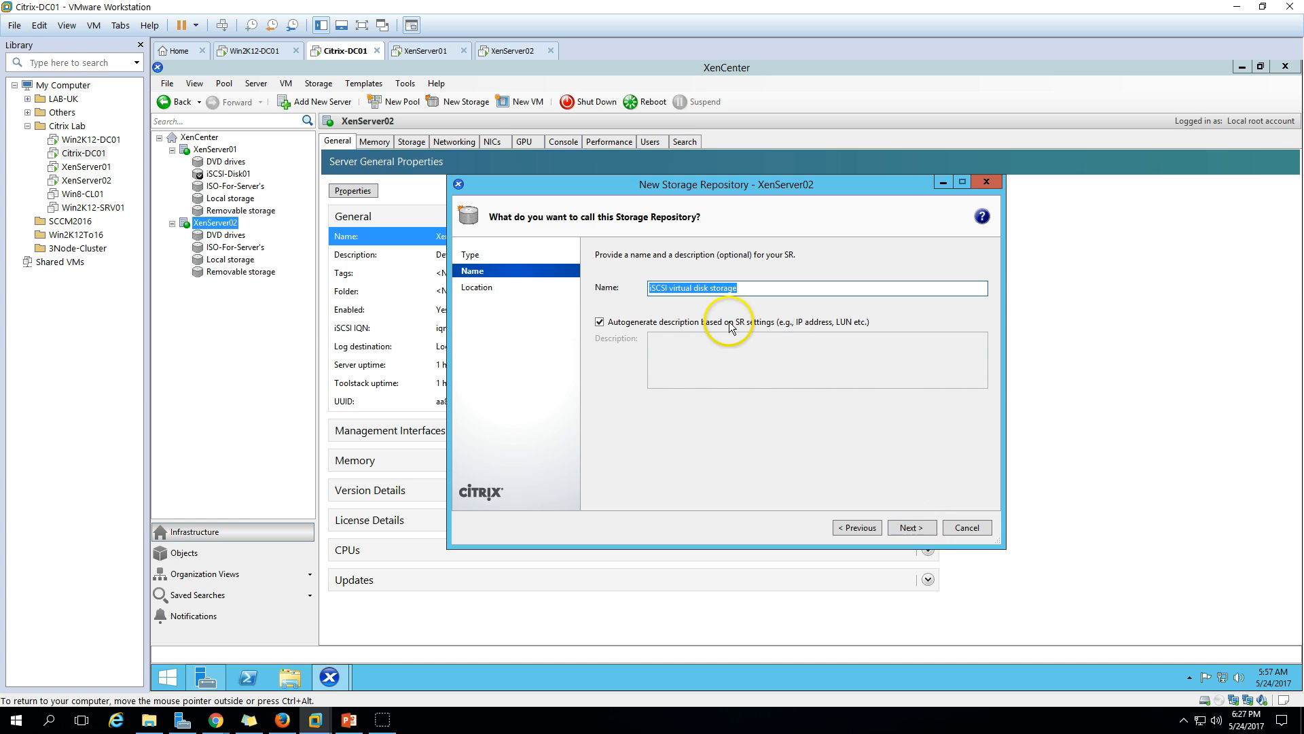
# Name the XenServer02 storage repository iSCSI-Disk01, keep the autogenerated description and continue to its location settings.
pyautogui.write('iSCSI-Disk')
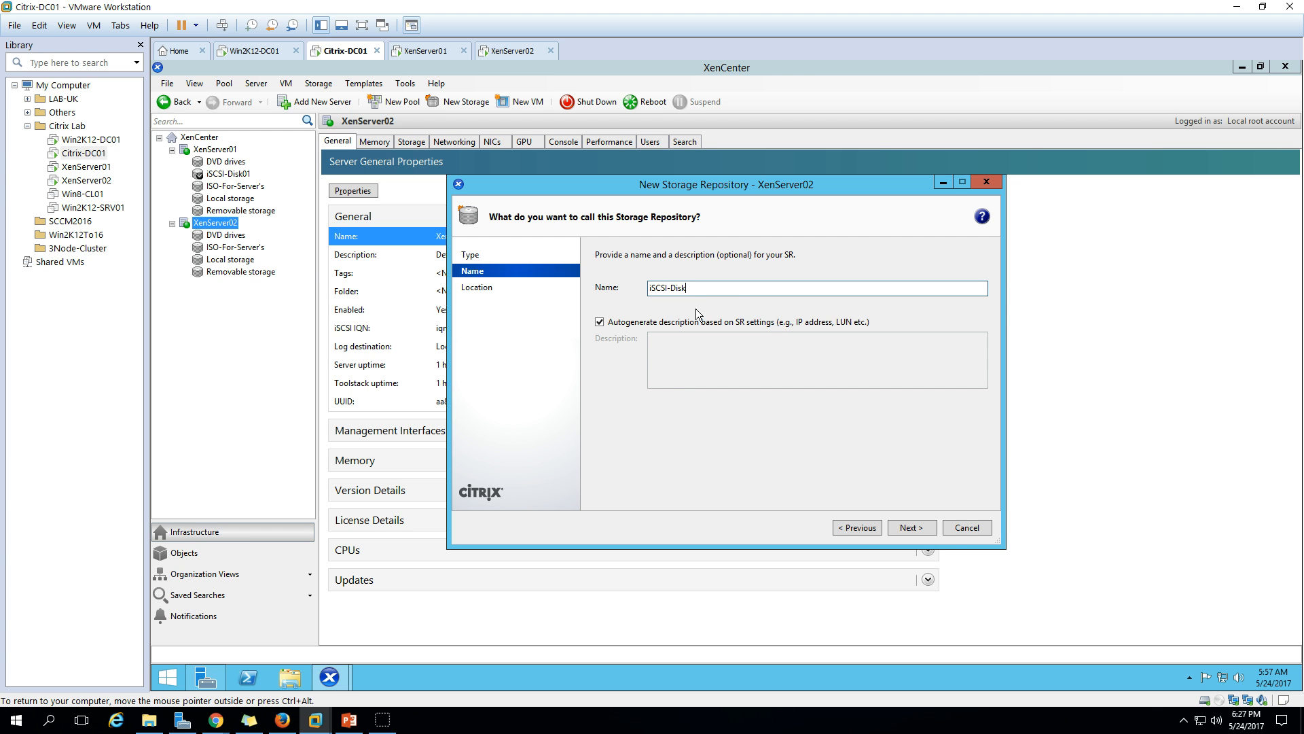
pyautogui.write('1')
pyautogui.moveTo(707, 288); pyautogui.dragTo(621, 290)
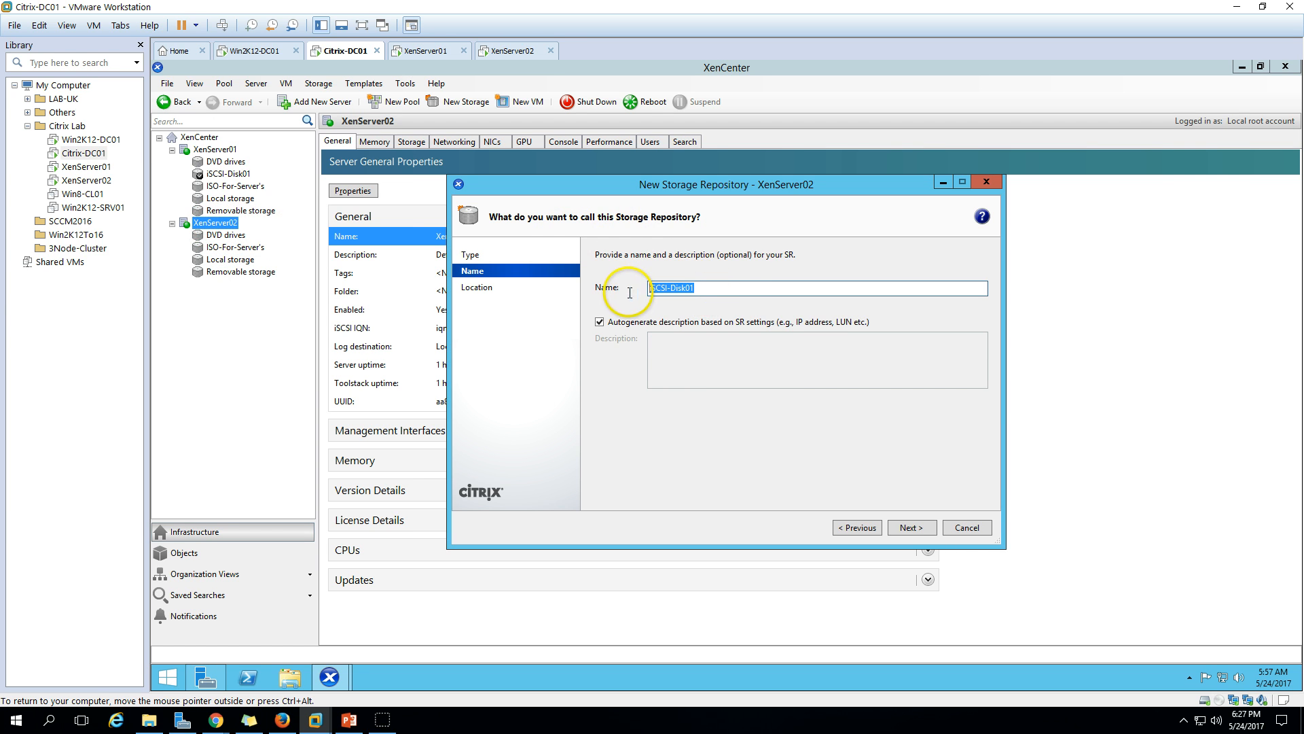
pyautogui.click(914, 529)
# Scan target host 192.168.1.100, select the target IQN iqn.2008-08.com.starwindsoftware:server01-citrix-xenserver-luns and list its available LUNs.
pyautogui.write('192.168.1.100')
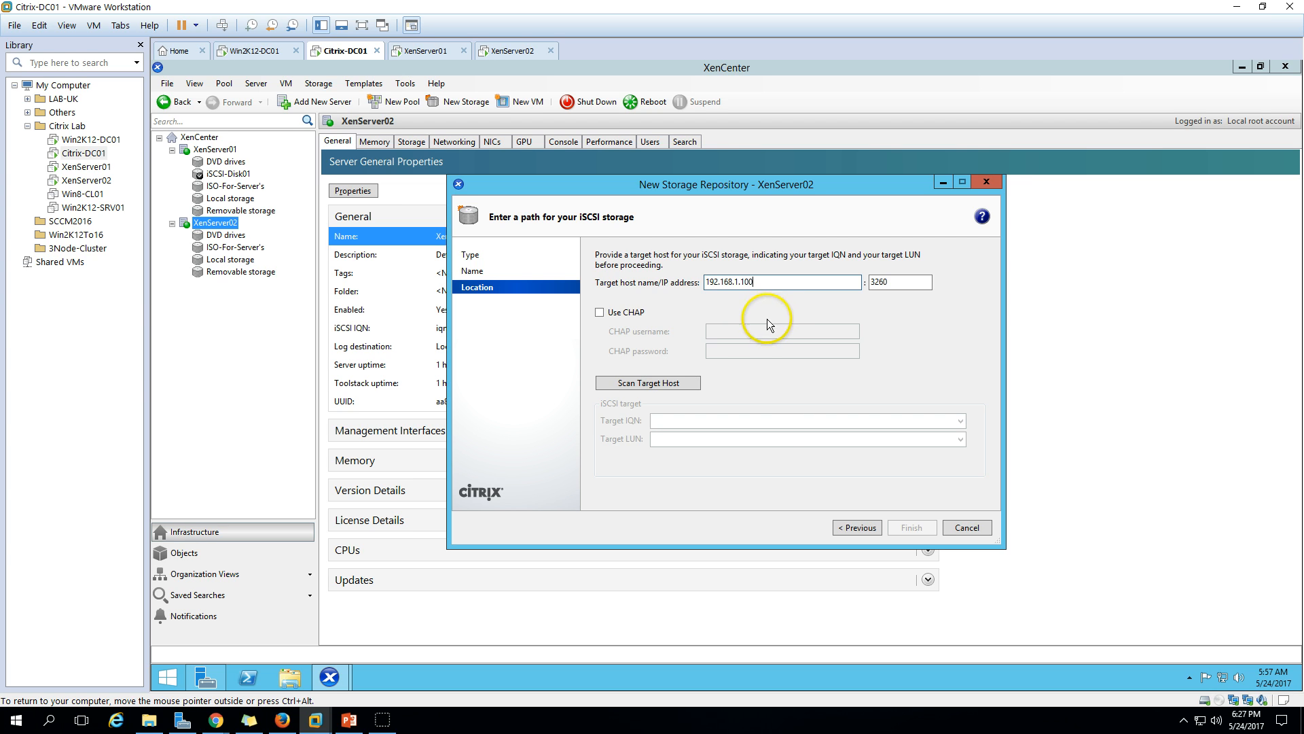
pyautogui.click(661, 385)
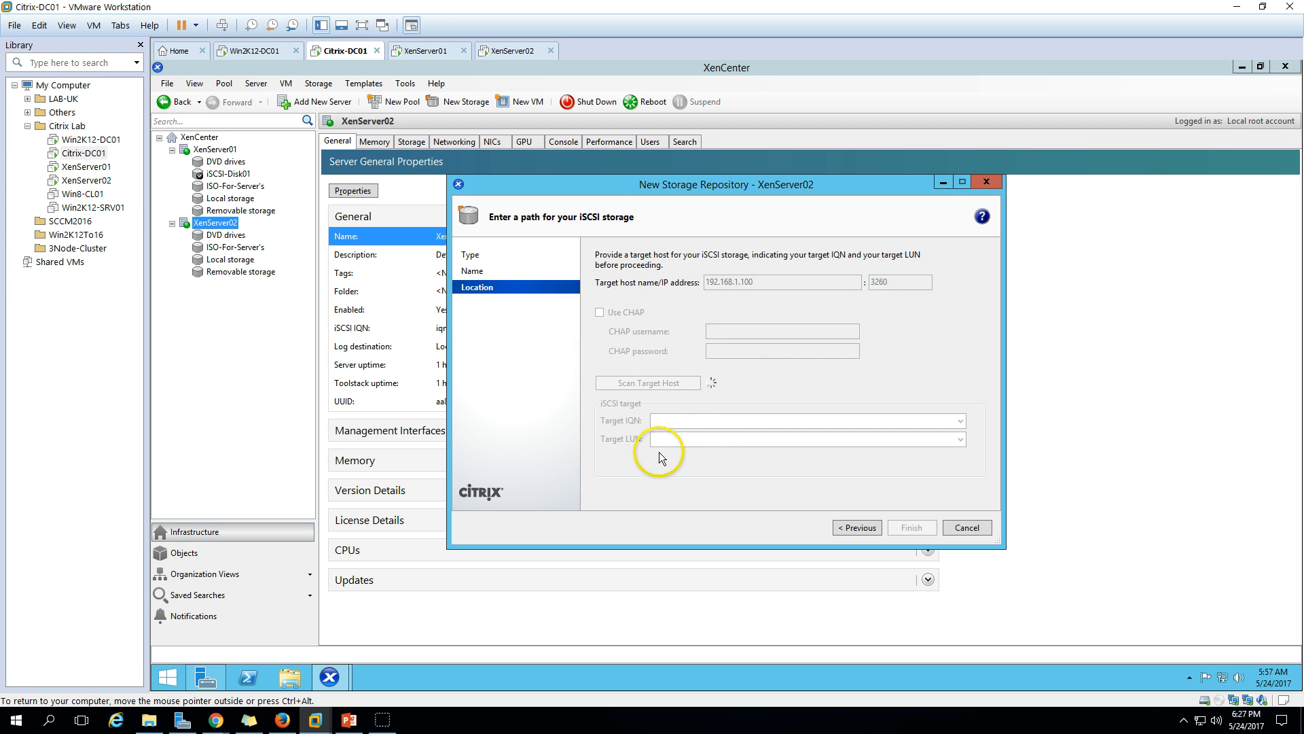
pyautogui.click(709, 422)
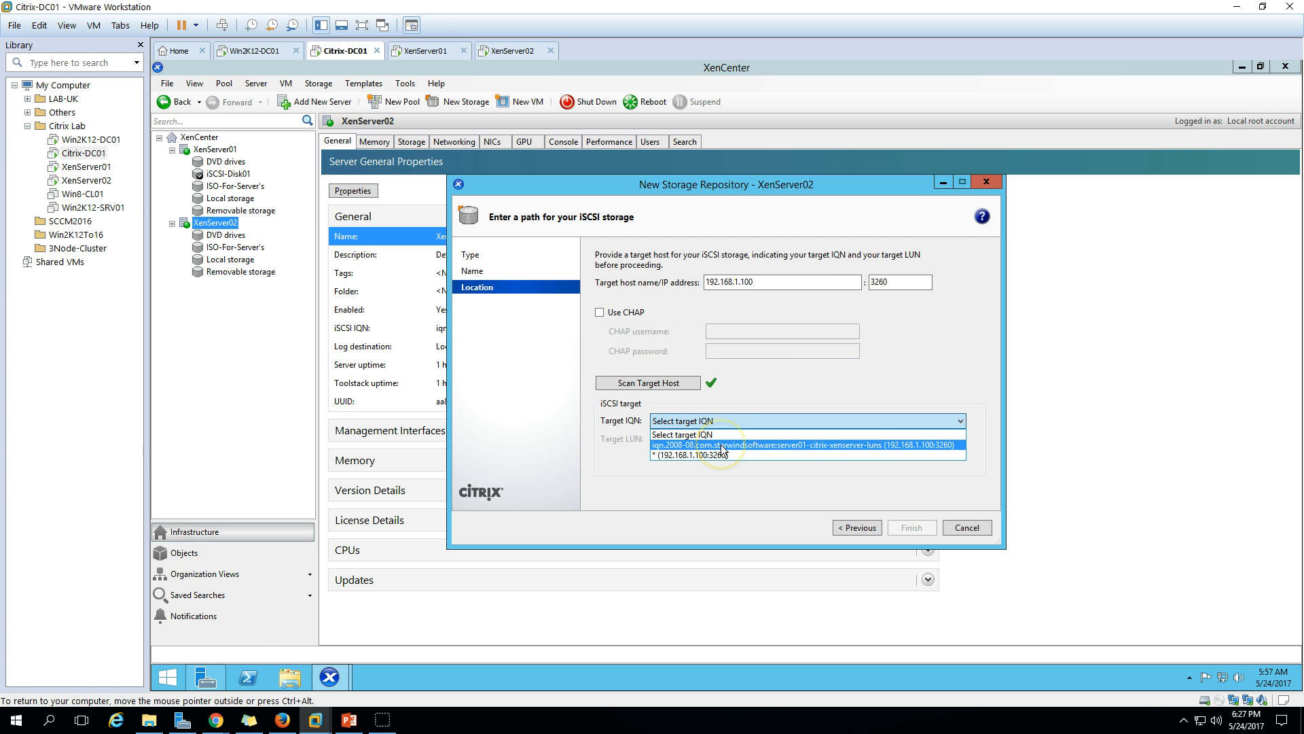
pyautogui.click(722, 445)
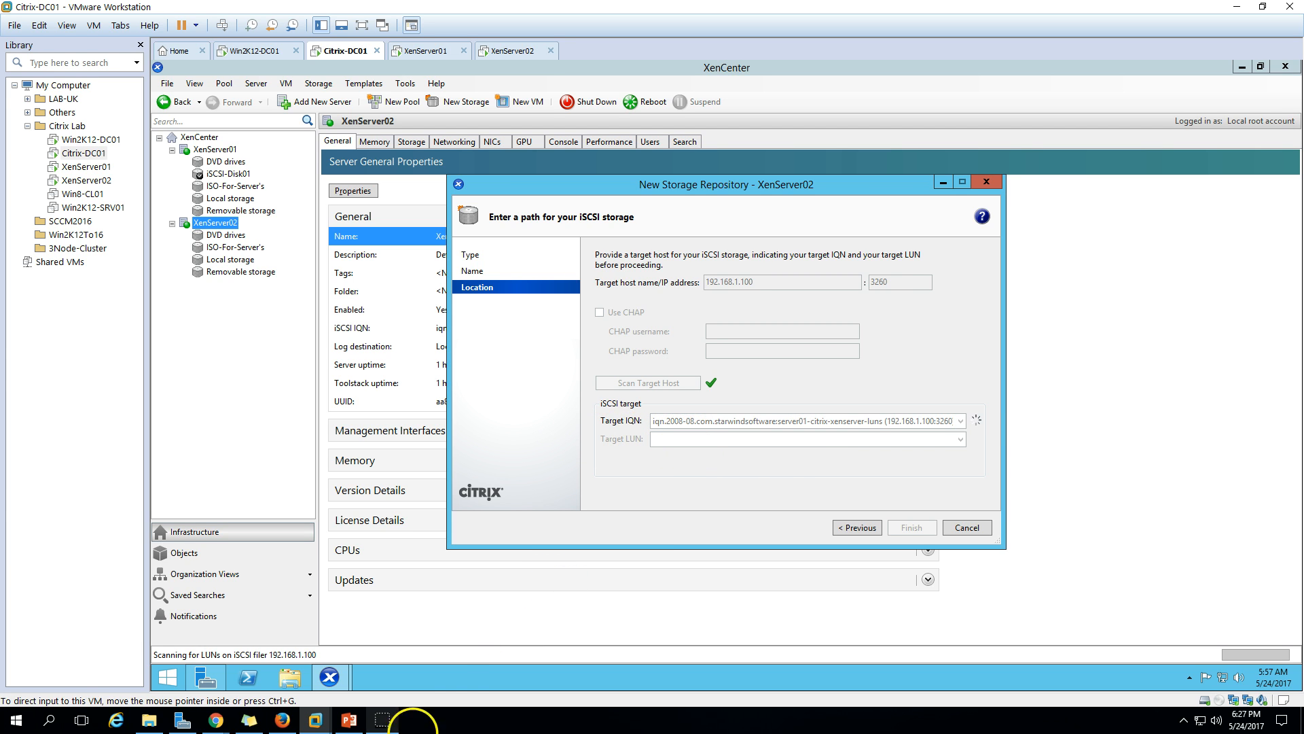
pyautogui.click(696, 440)
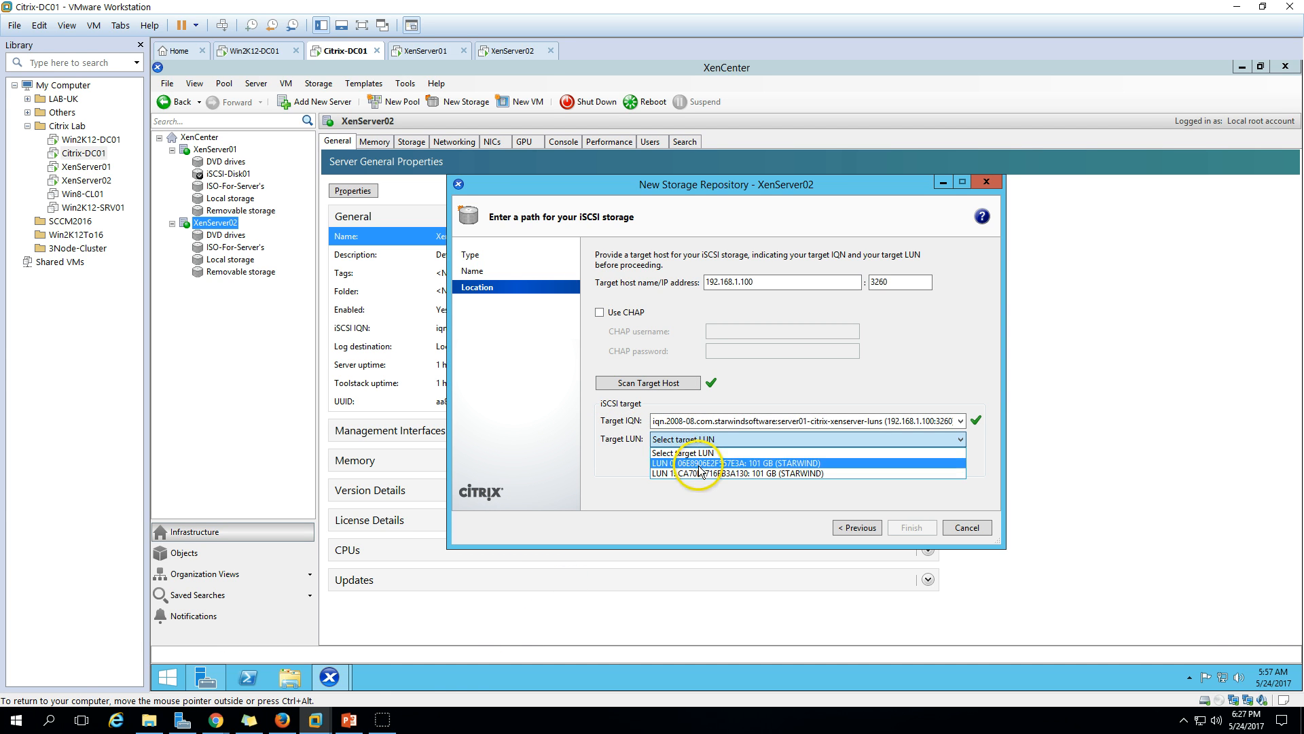
pyautogui.click(636, 503)
pyautogui.click(665, 440)
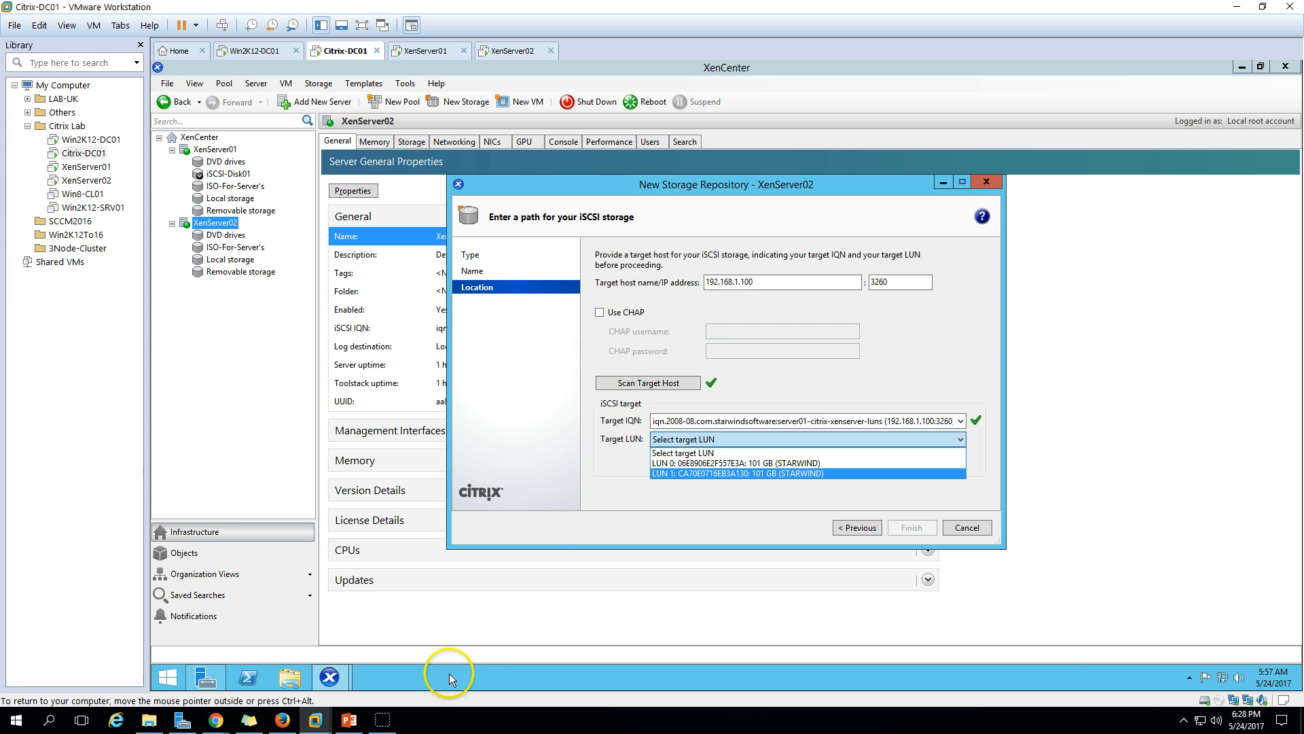
# Switch to StarWind Management Console and check the Citrix-XenServer-LUNs target's image files, their LUN numbers and the iSCSI session initiator.
pyautogui.click(1184, 721)
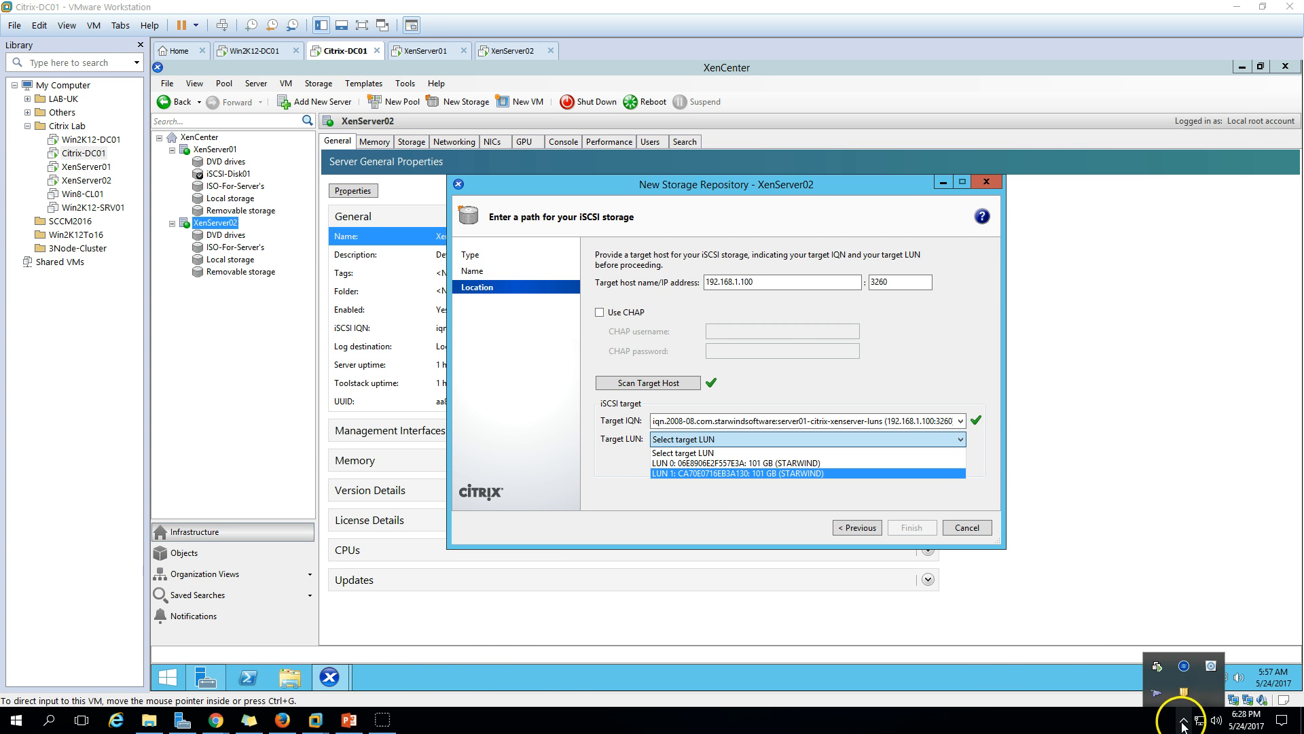
pyautogui.doubleClick(1184, 666)
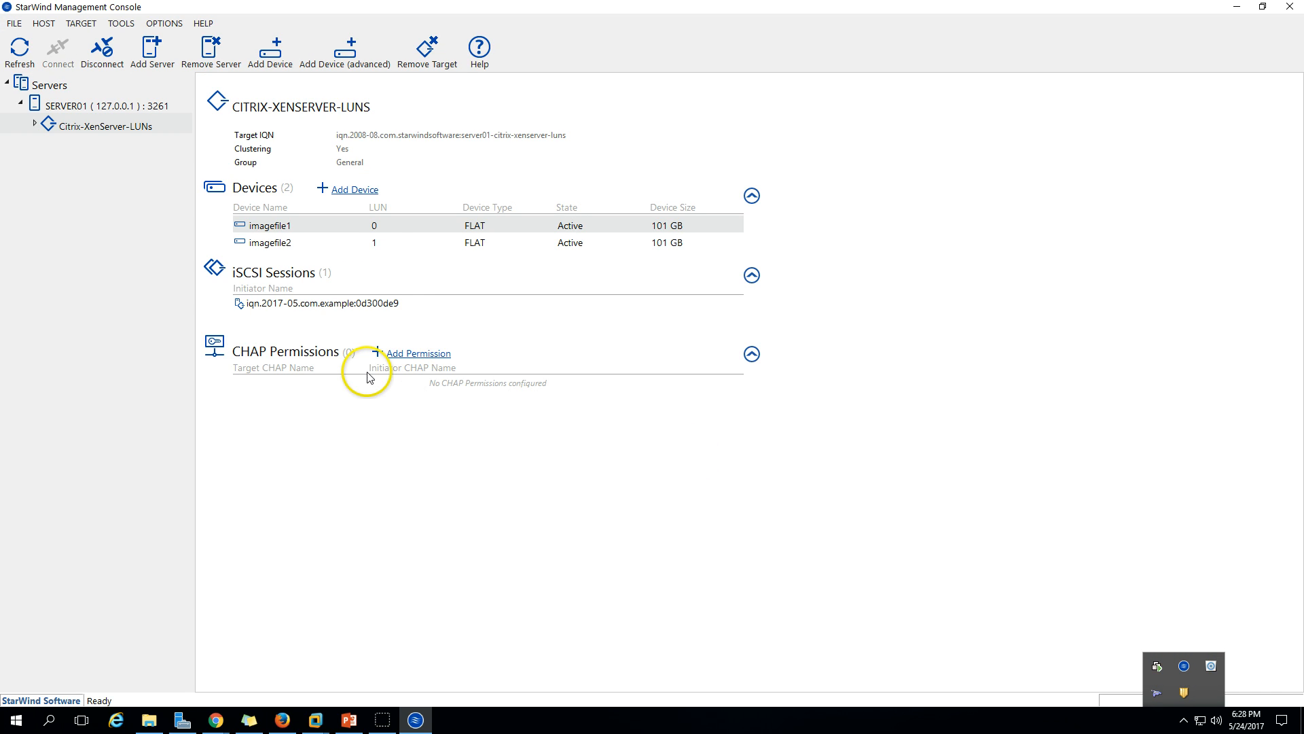
pyautogui.click(377, 242)
pyautogui.click(387, 227)
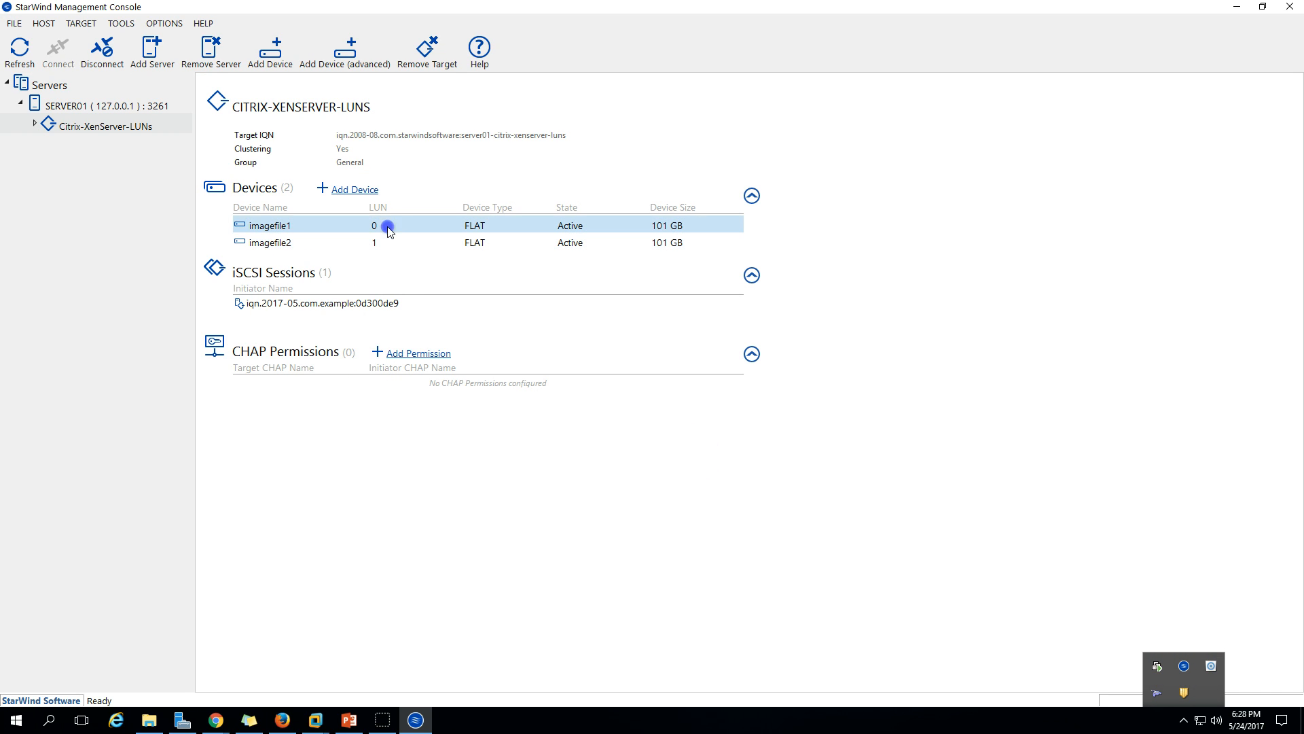
pyautogui.click(390, 237)
pyautogui.click(346, 223)
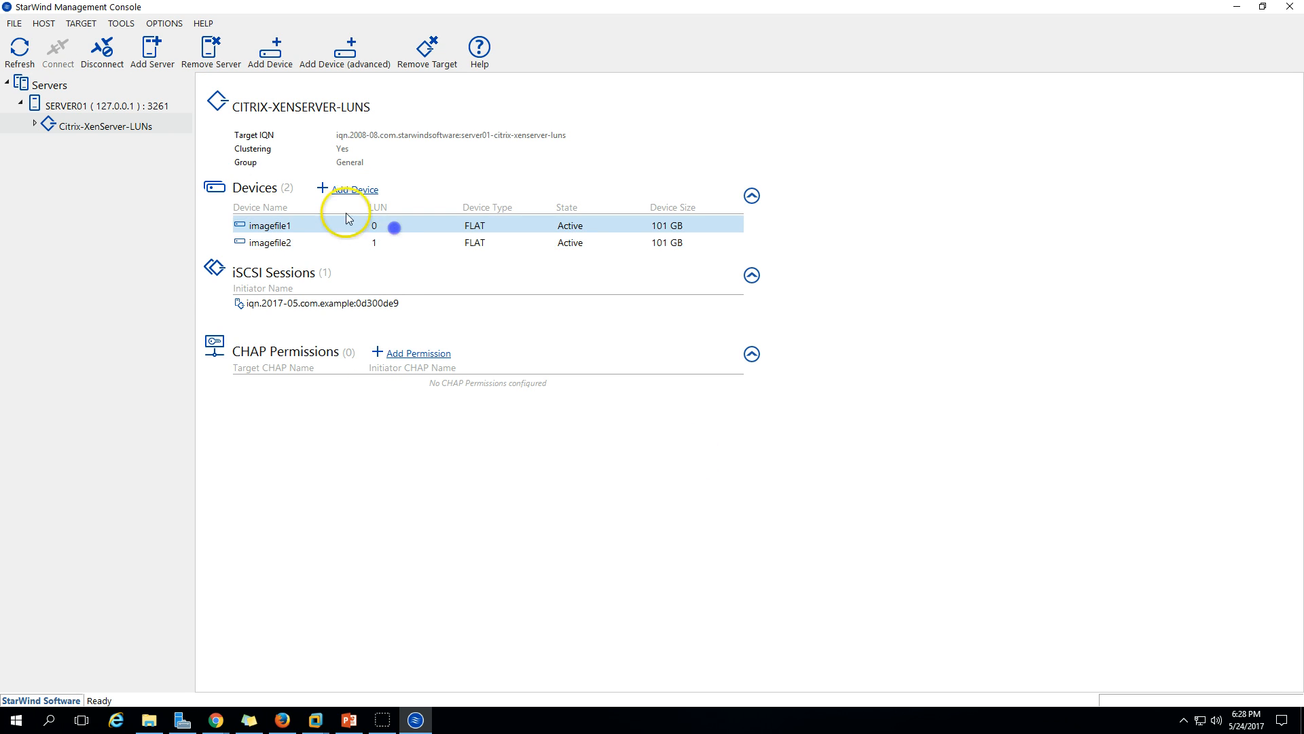
pyautogui.click(323, 241)
pyautogui.click(344, 225)
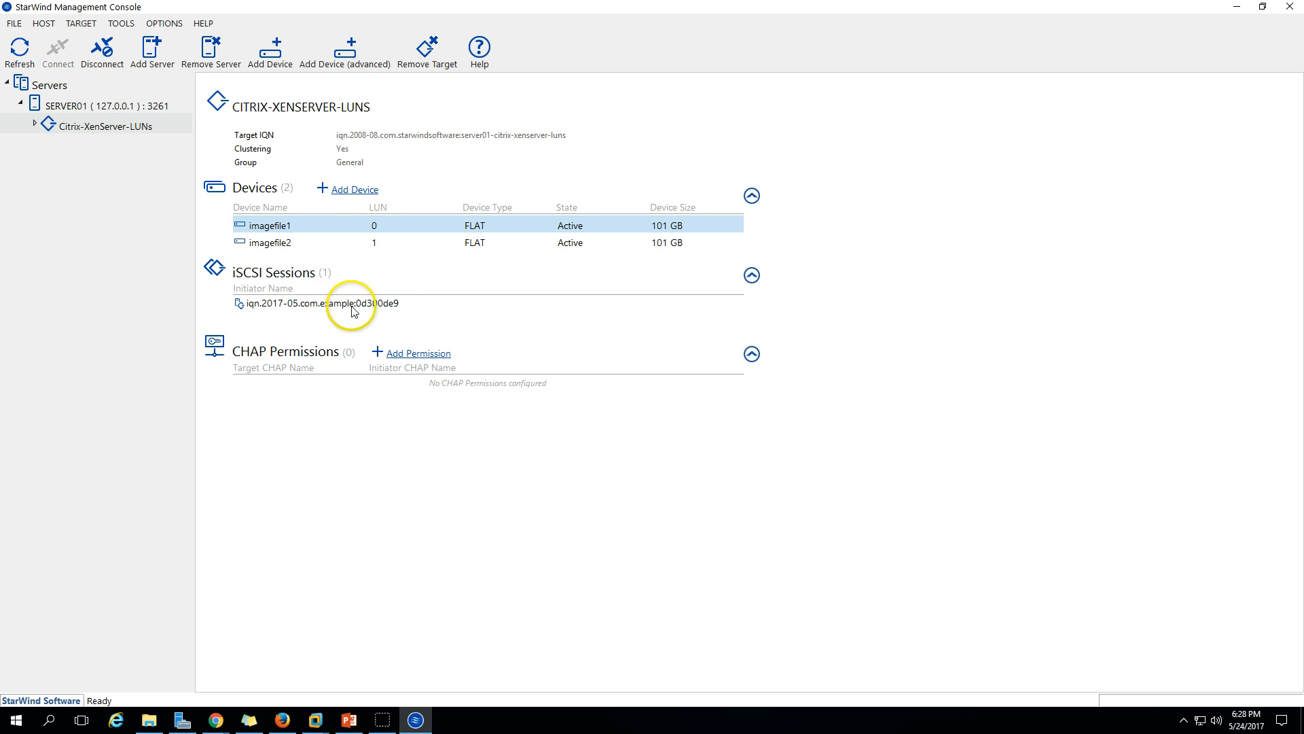
pyautogui.click(387, 309)
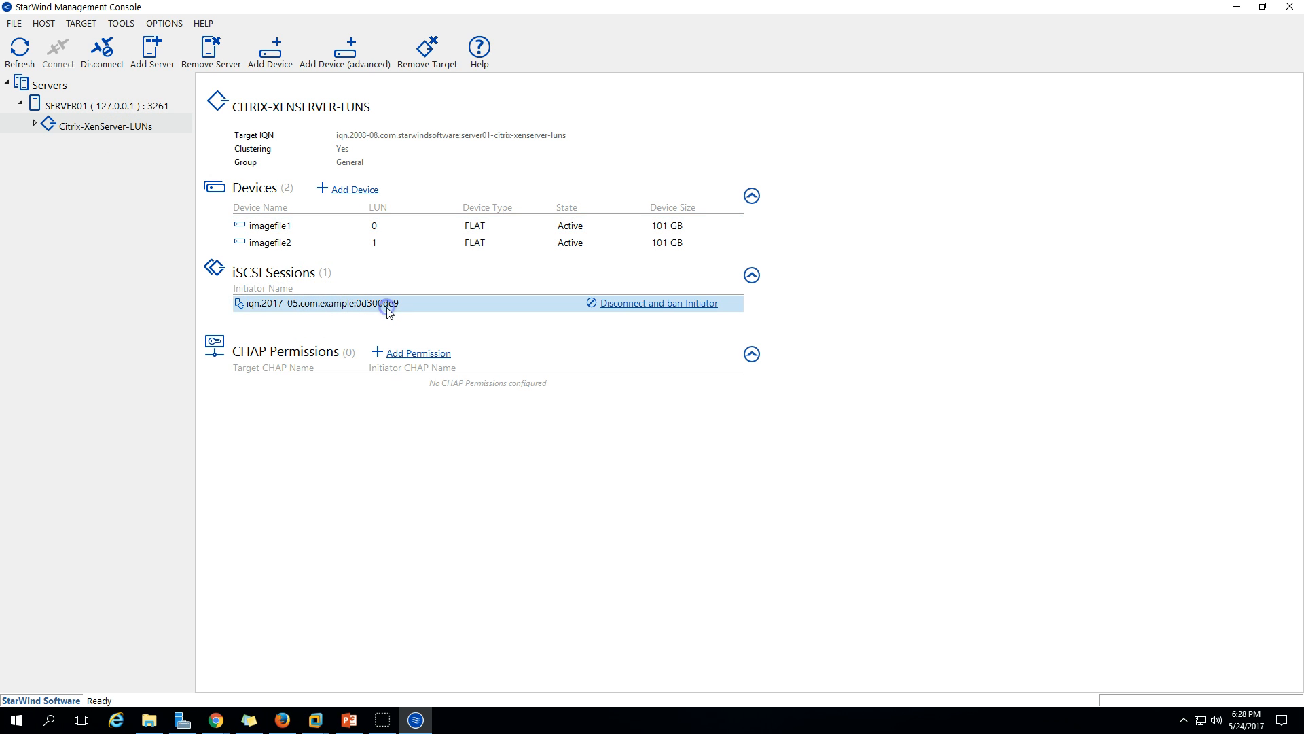
pyautogui.click(340, 243)
pyautogui.click(350, 226)
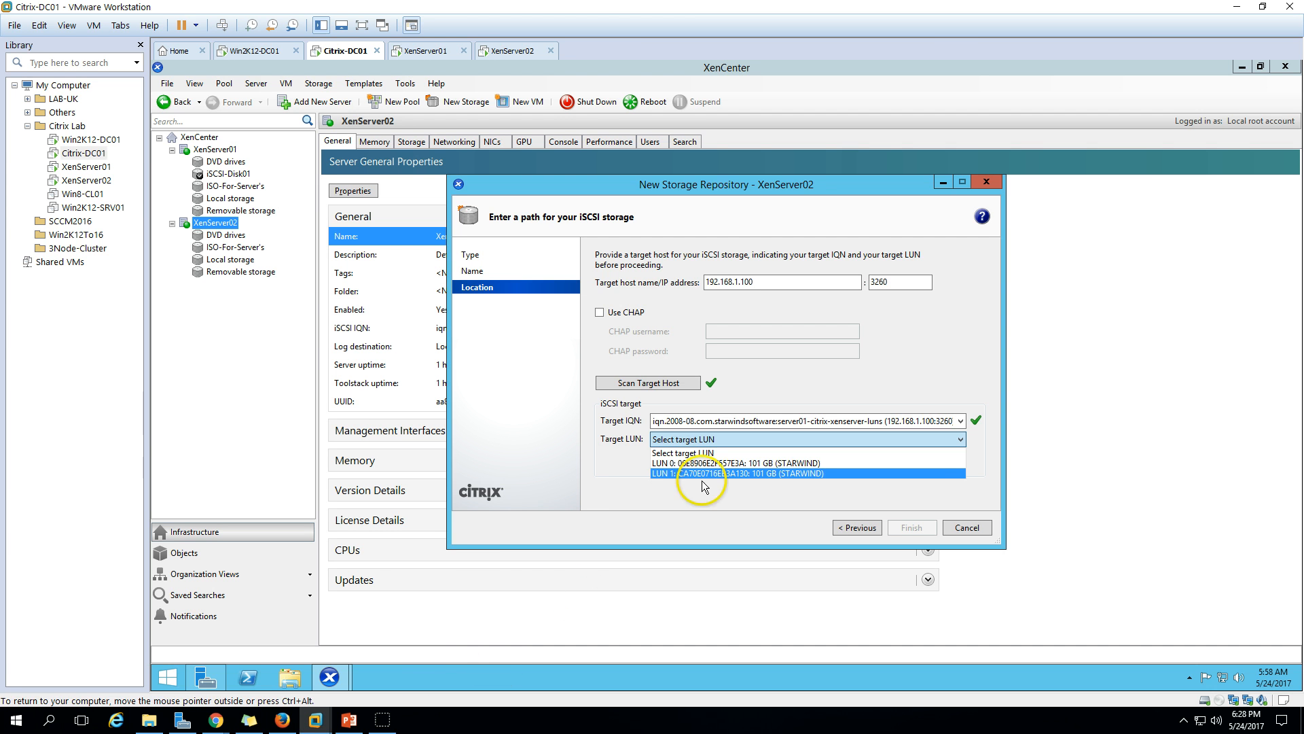
# In XenCenter, choose LUN 1 (101 GB, STARWIND) for the XenServer02 repository, finish it and agree to format the disk.
pyautogui.click(800, 471)
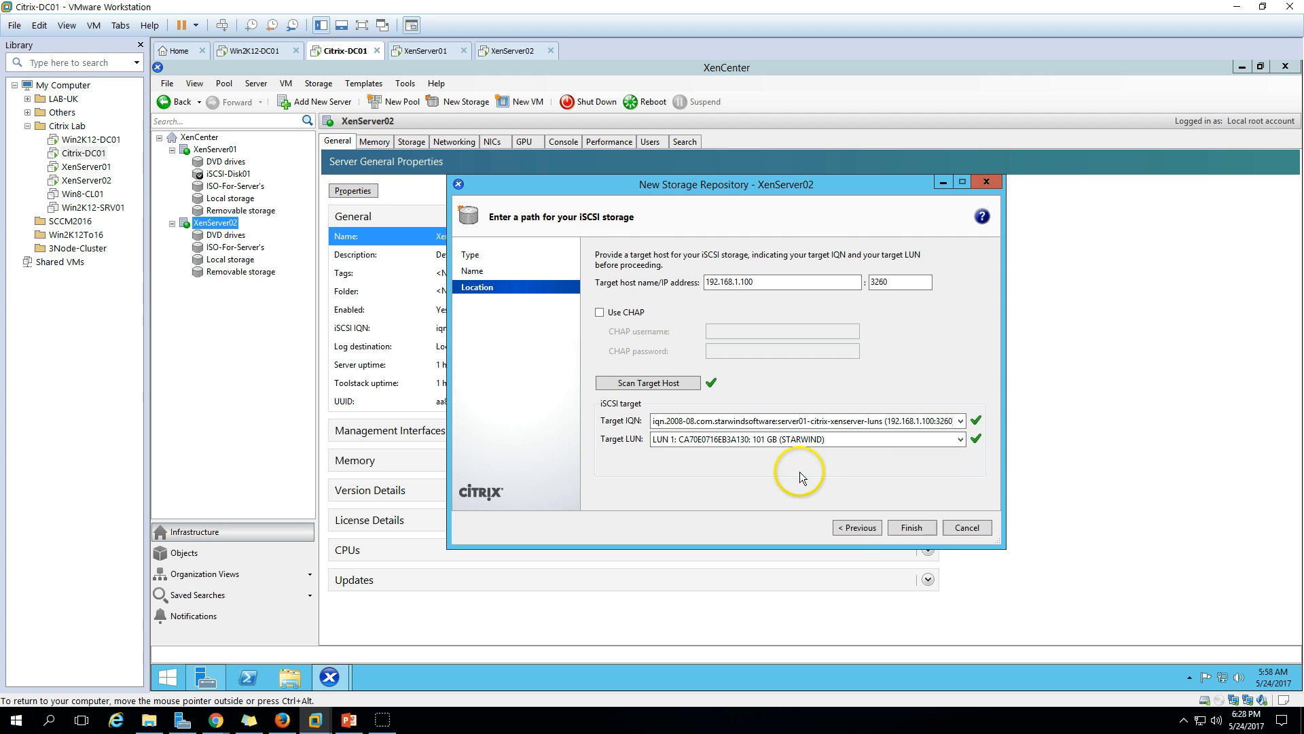
pyautogui.click(911, 528)
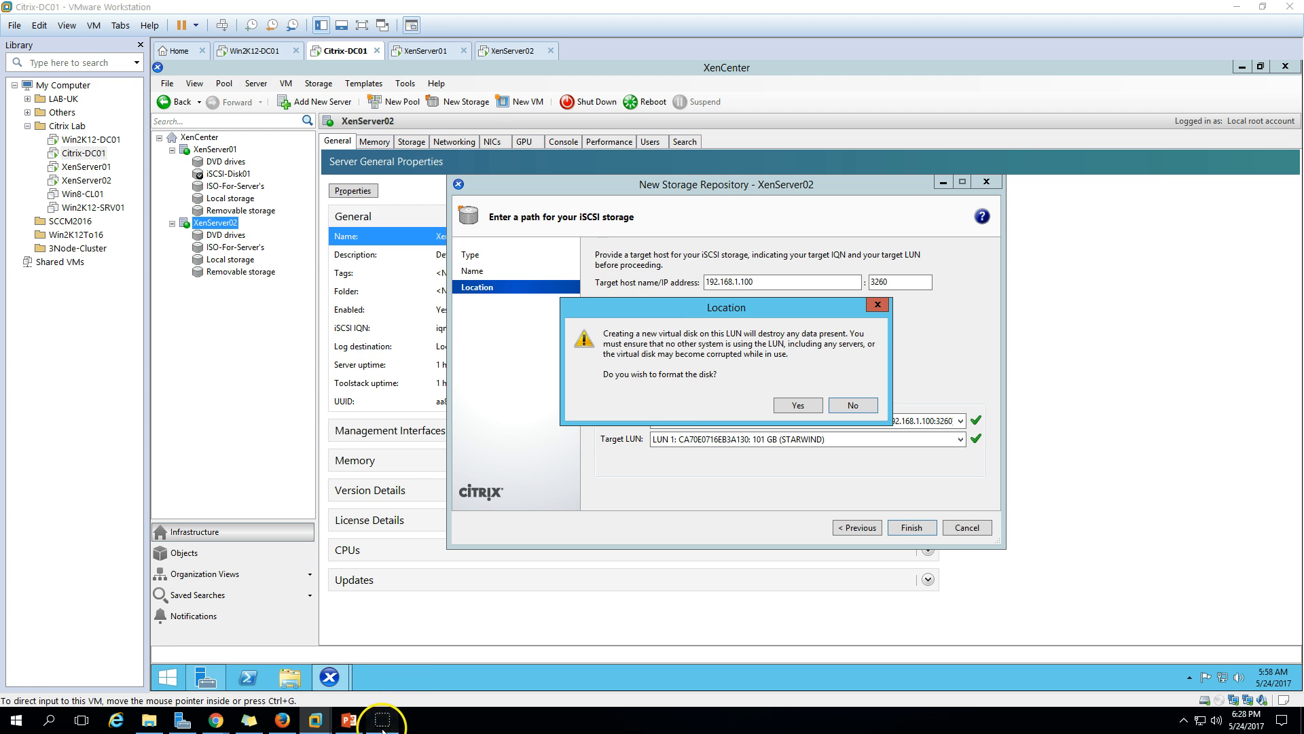
pyautogui.moveTo(713, 308); pyautogui.dragTo(761, 392)
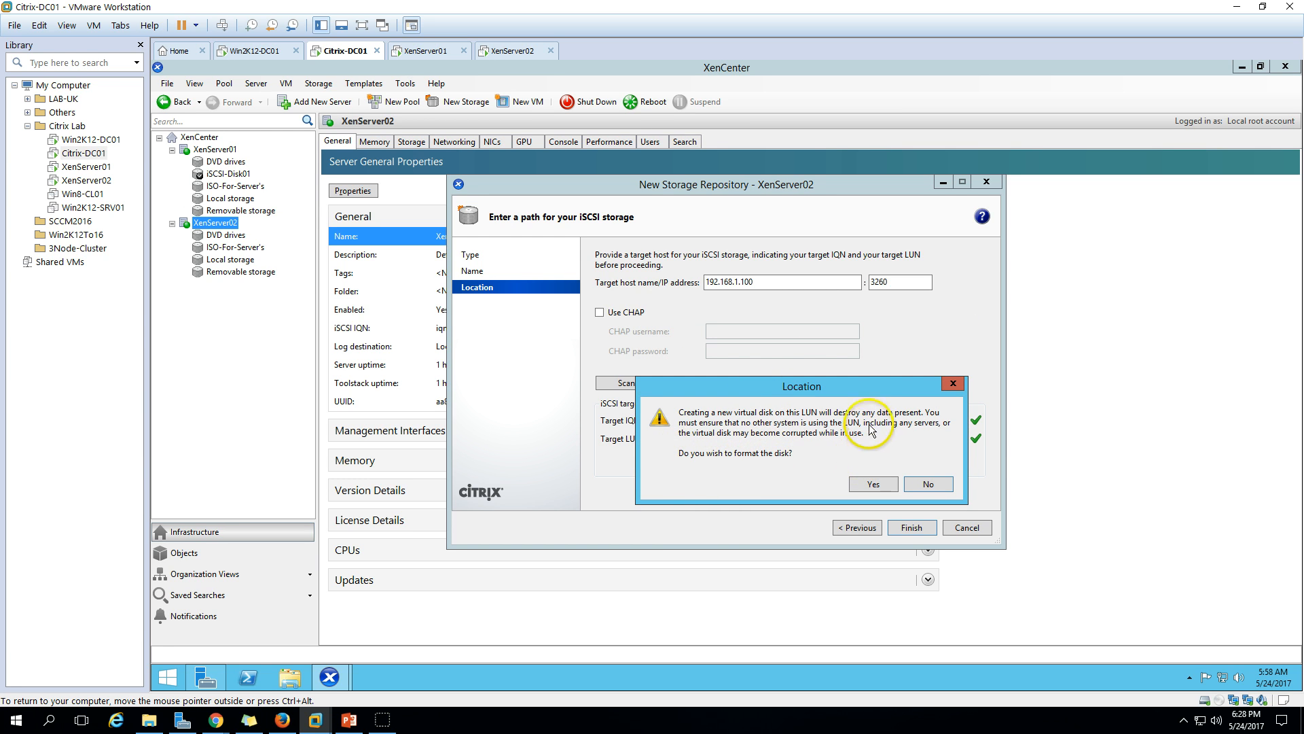
pyautogui.click(873, 485)
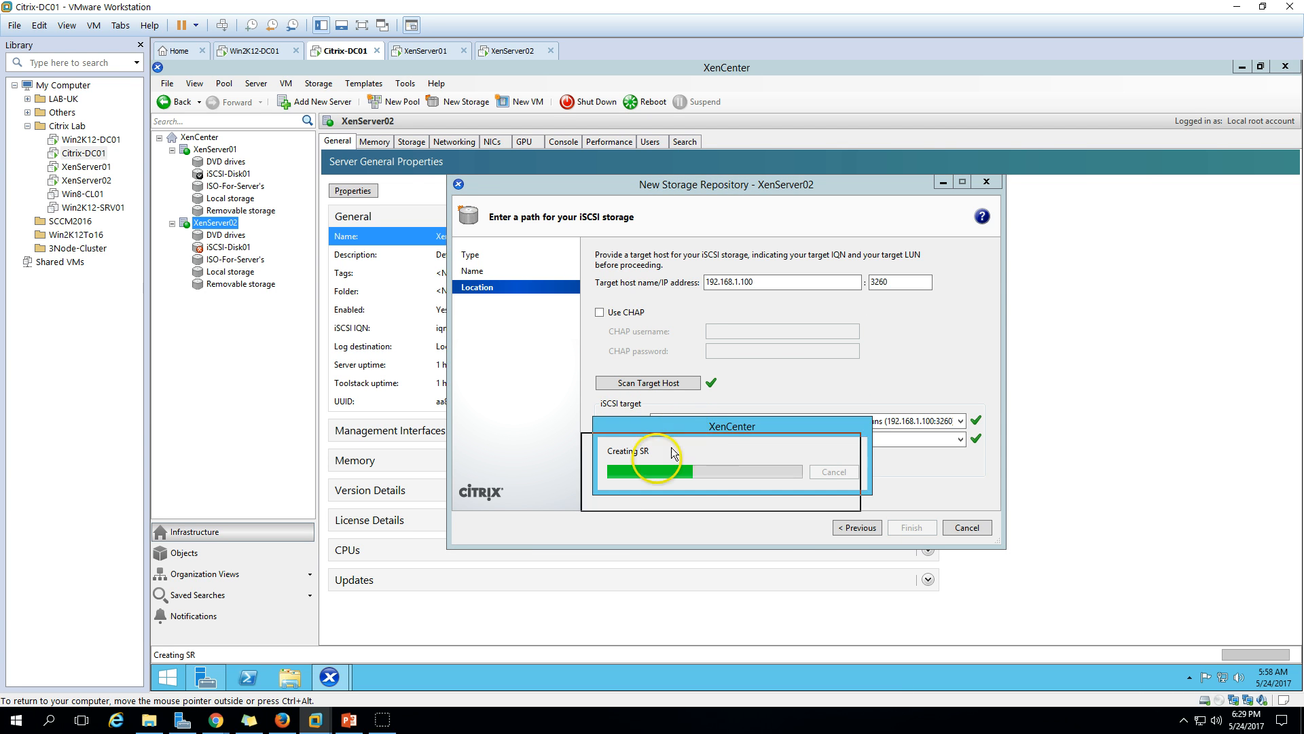
pyautogui.moveTo(683, 431); pyautogui.dragTo(626, 485)
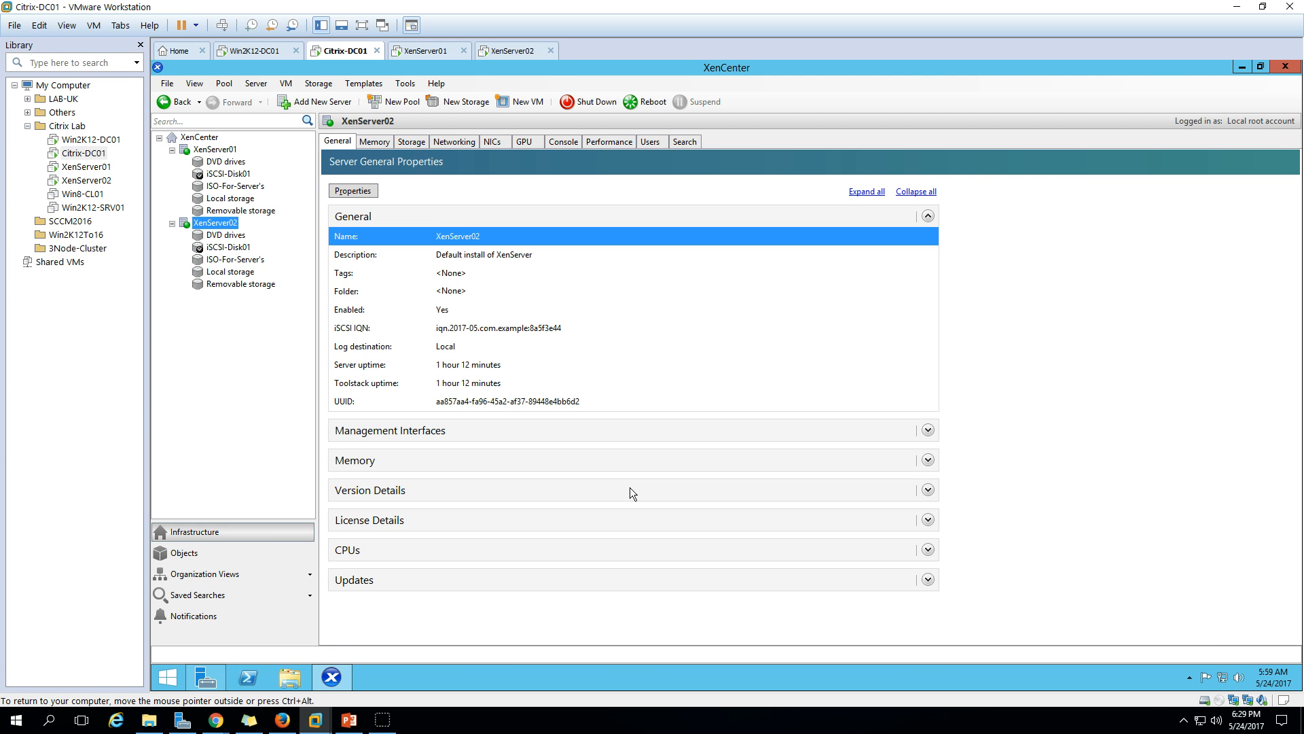
# Examine the general properties, connection status and multipathing of the iSCSI-Disk01 repository on XenServer02.
pyautogui.click(238, 247)
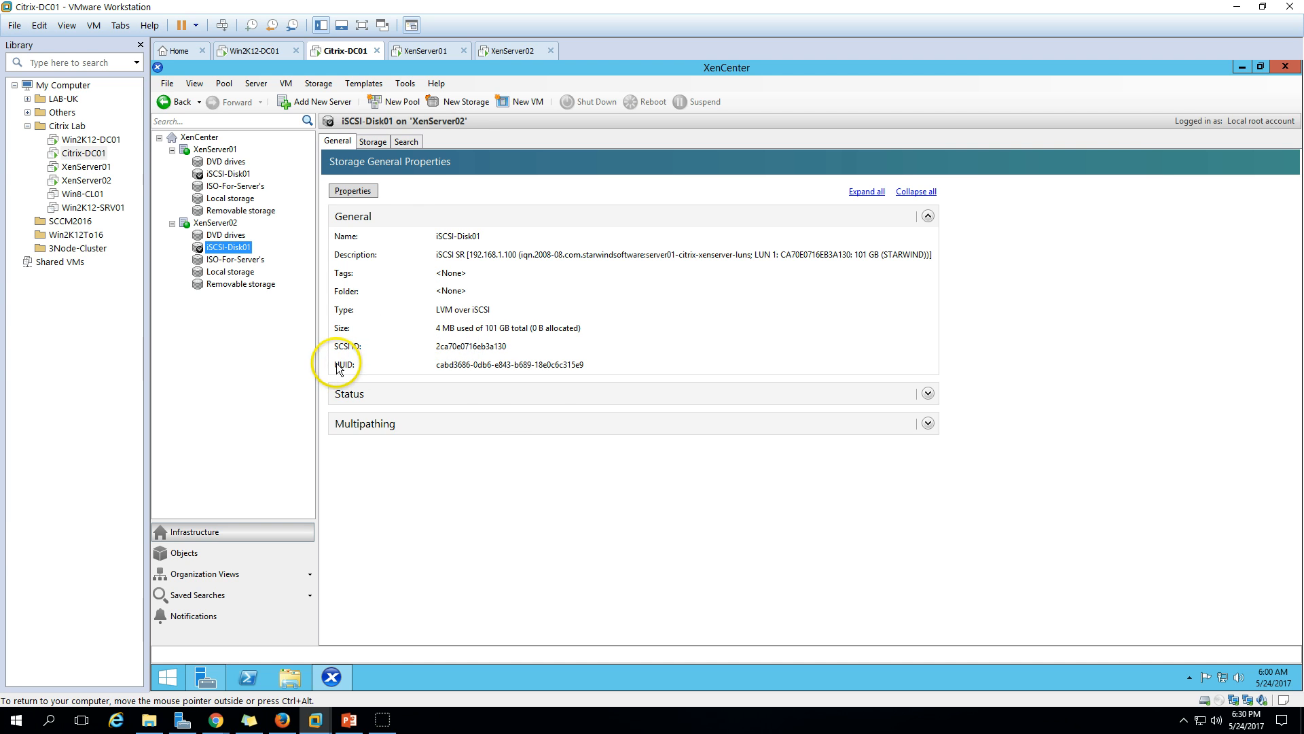
pyautogui.click(495, 389)
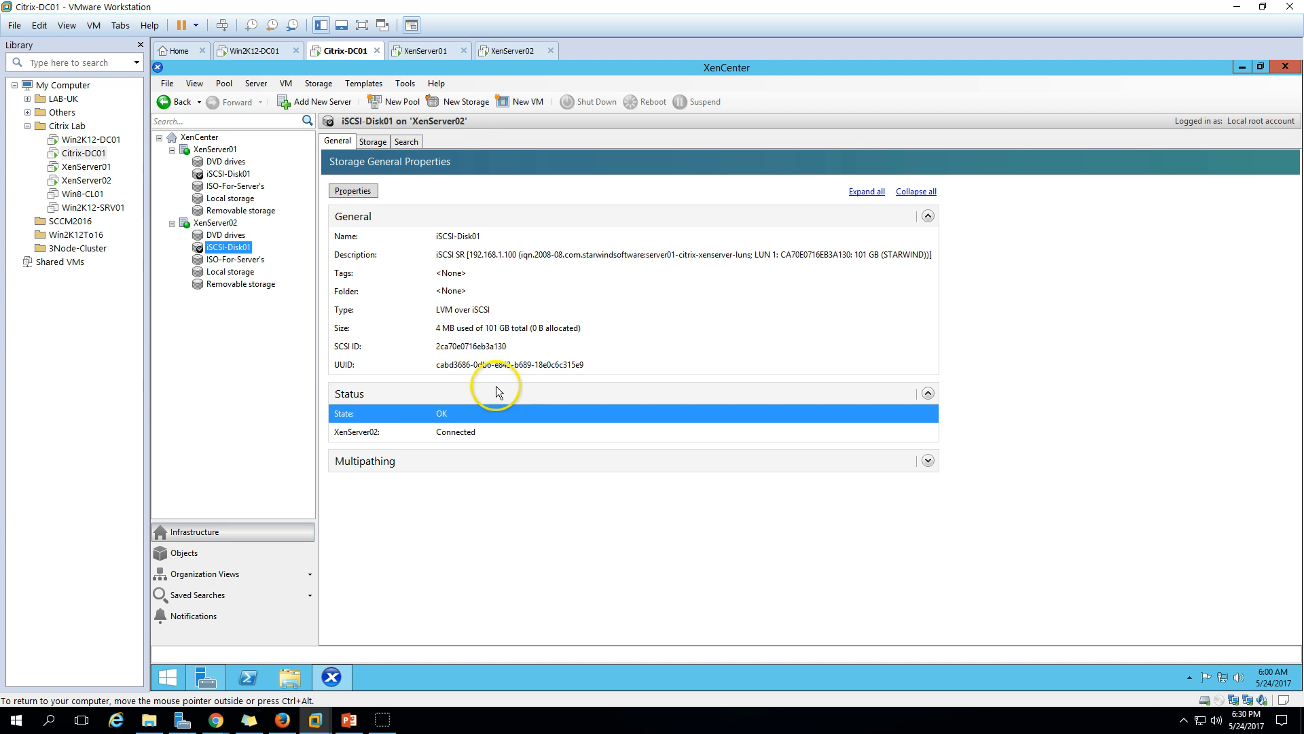
pyautogui.click(435, 432)
pyautogui.click(370, 415)
pyautogui.click(401, 430)
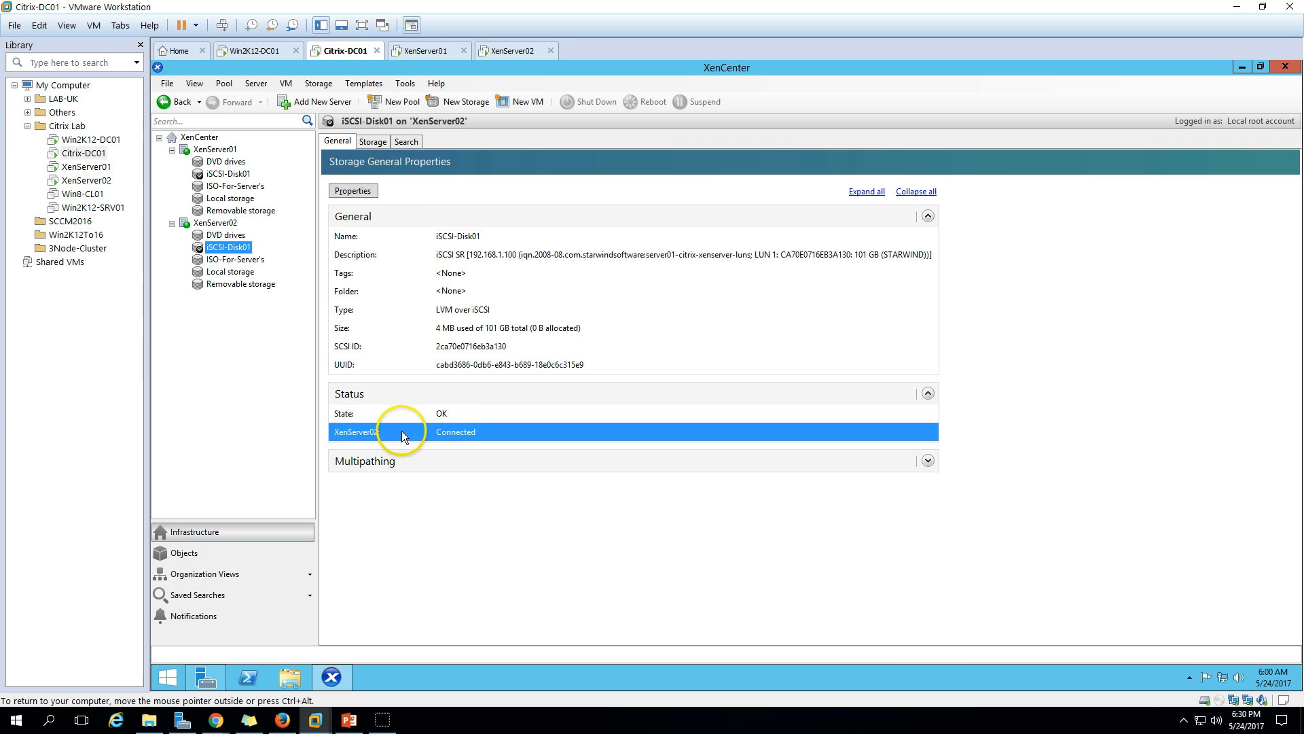
pyautogui.click(451, 462)
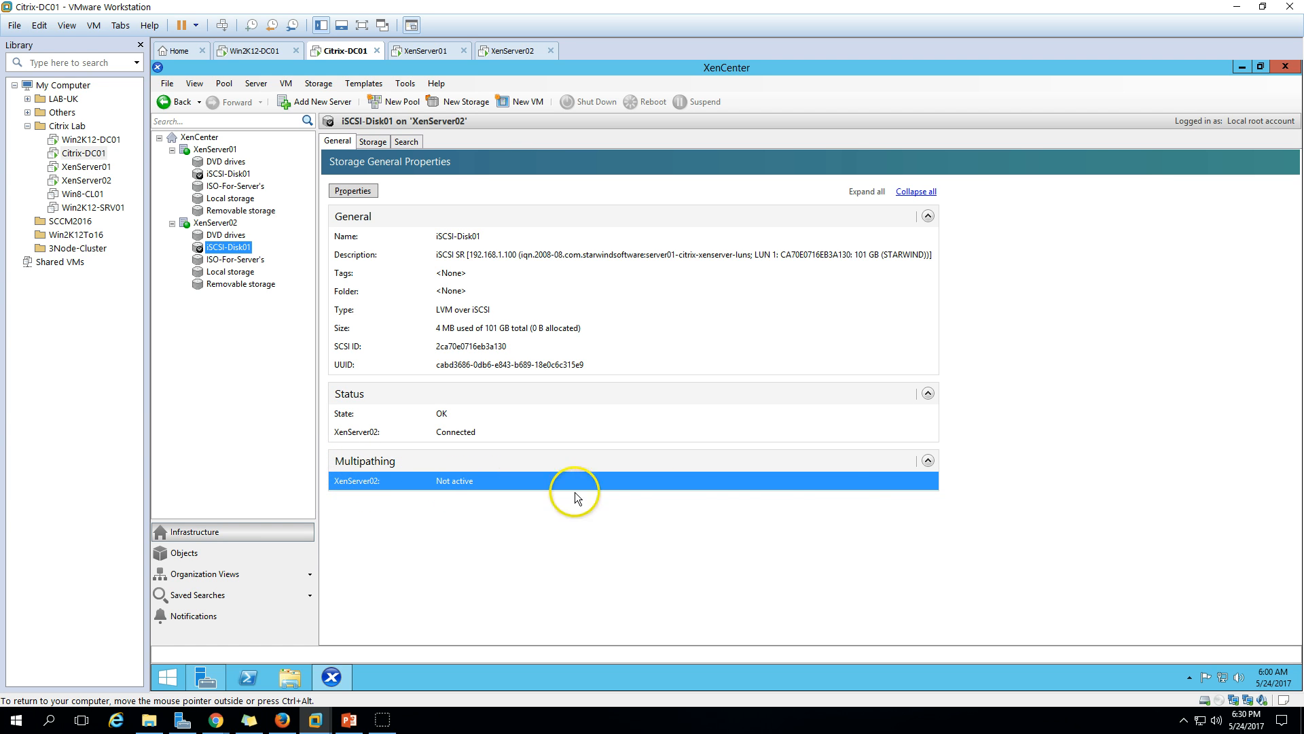
pyautogui.click(928, 462)
pyautogui.click(928, 394)
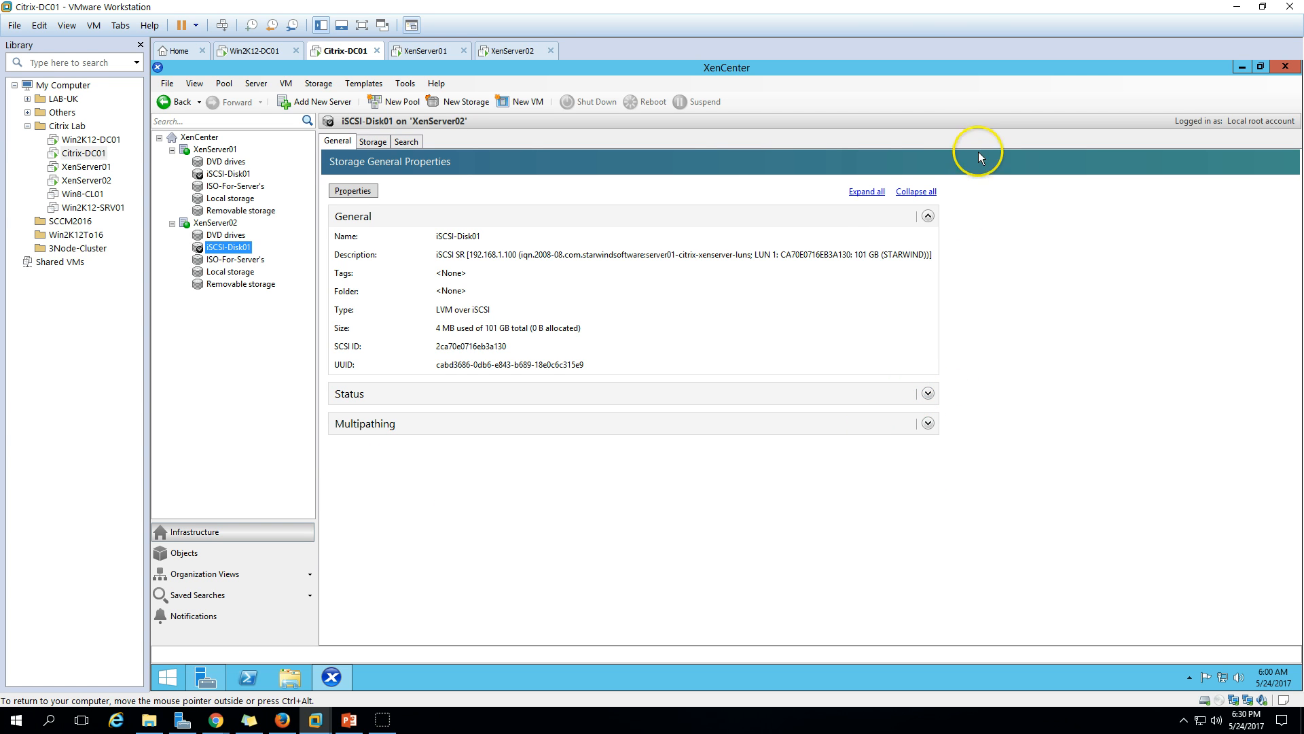
# Check the expanded properties, virtual disks and server overview of iSCSI-Disk01 on XenServer02, and the general properties of iSCSI-Disk01 on XenServer01.
pyautogui.click(868, 191)
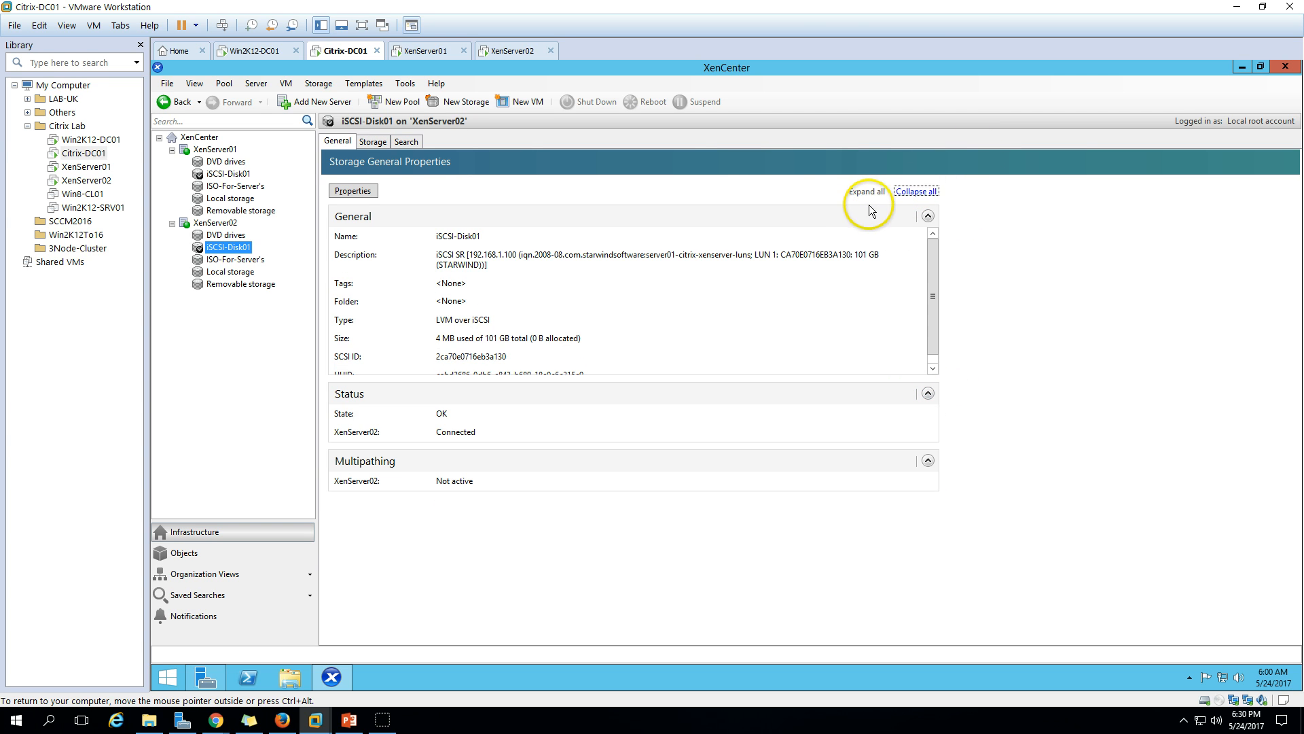
pyautogui.click(373, 142)
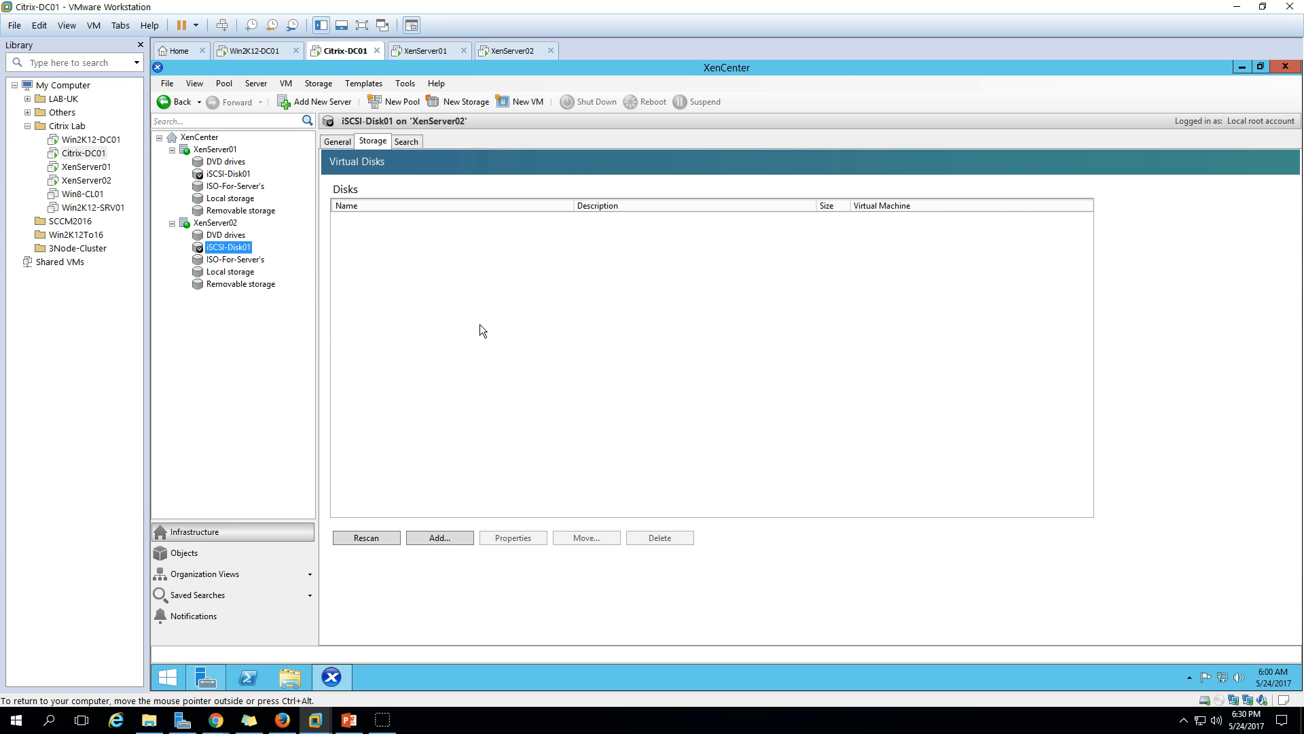
pyautogui.click(406, 142)
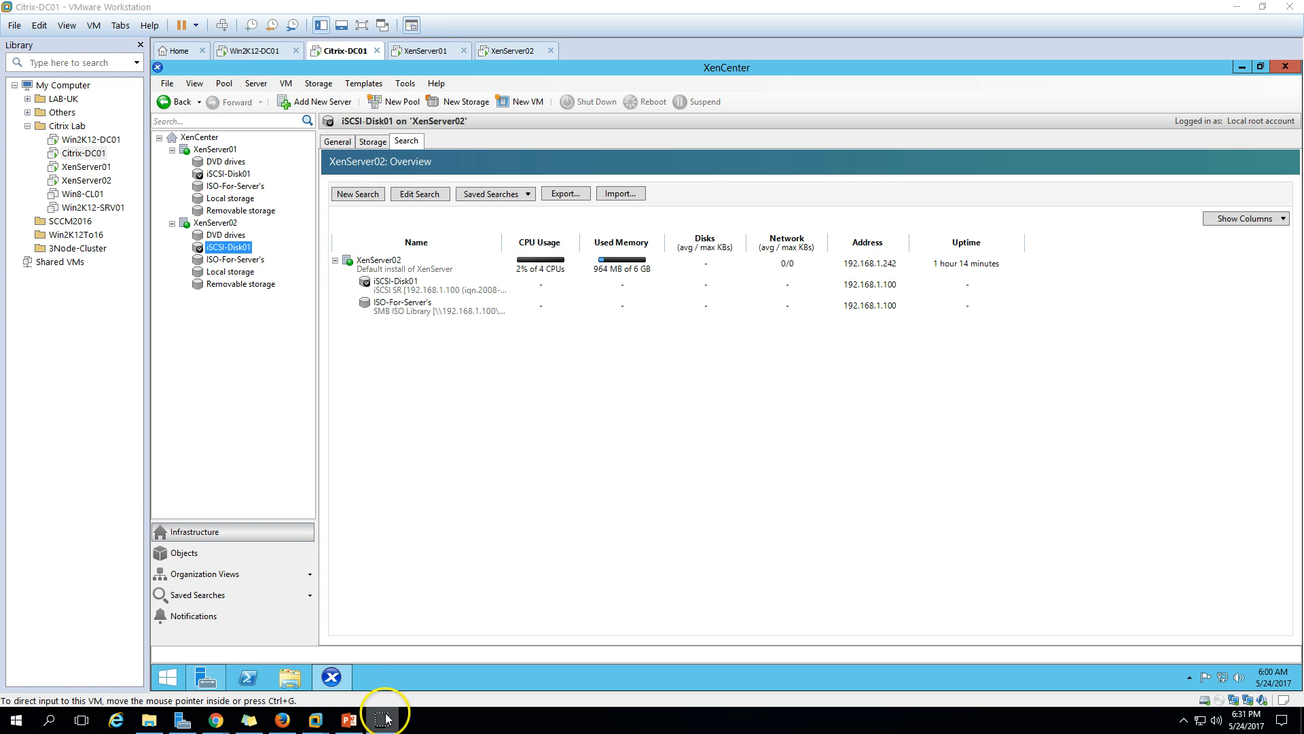
pyautogui.click(405, 309)
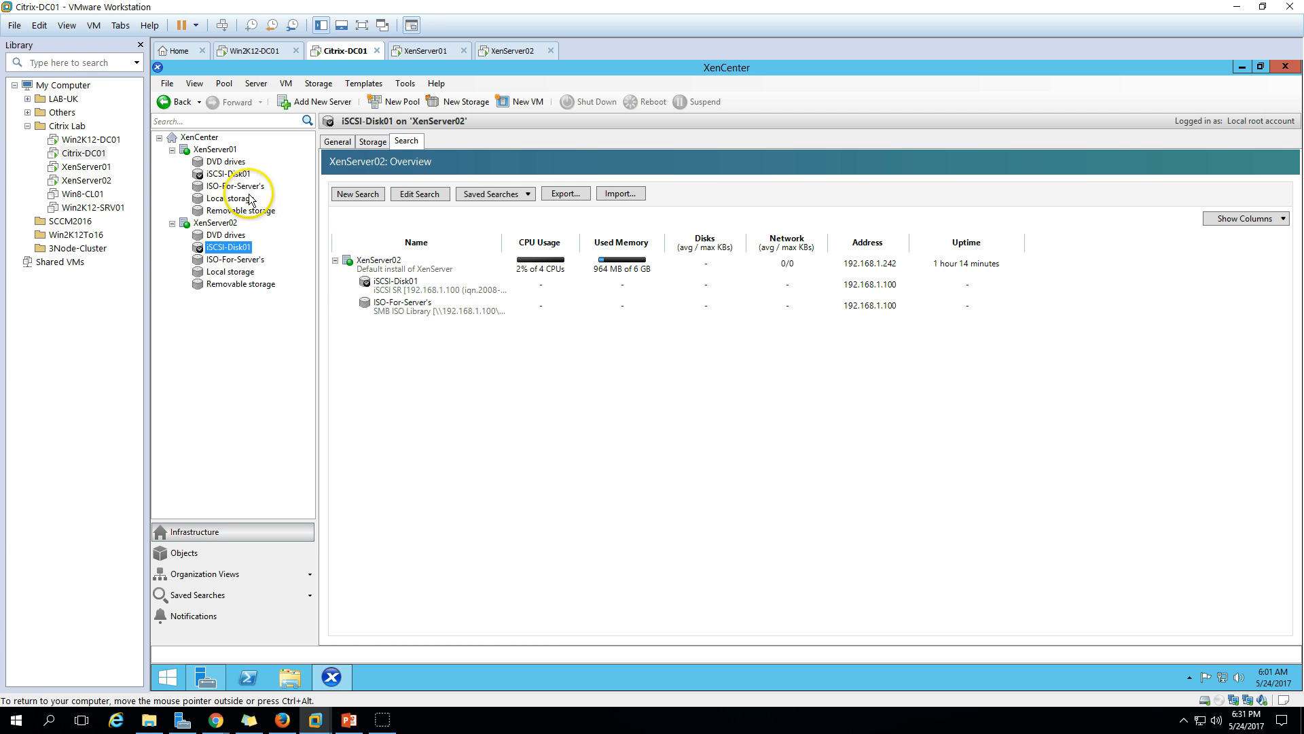
pyautogui.click(214, 148)
pyautogui.click(229, 175)
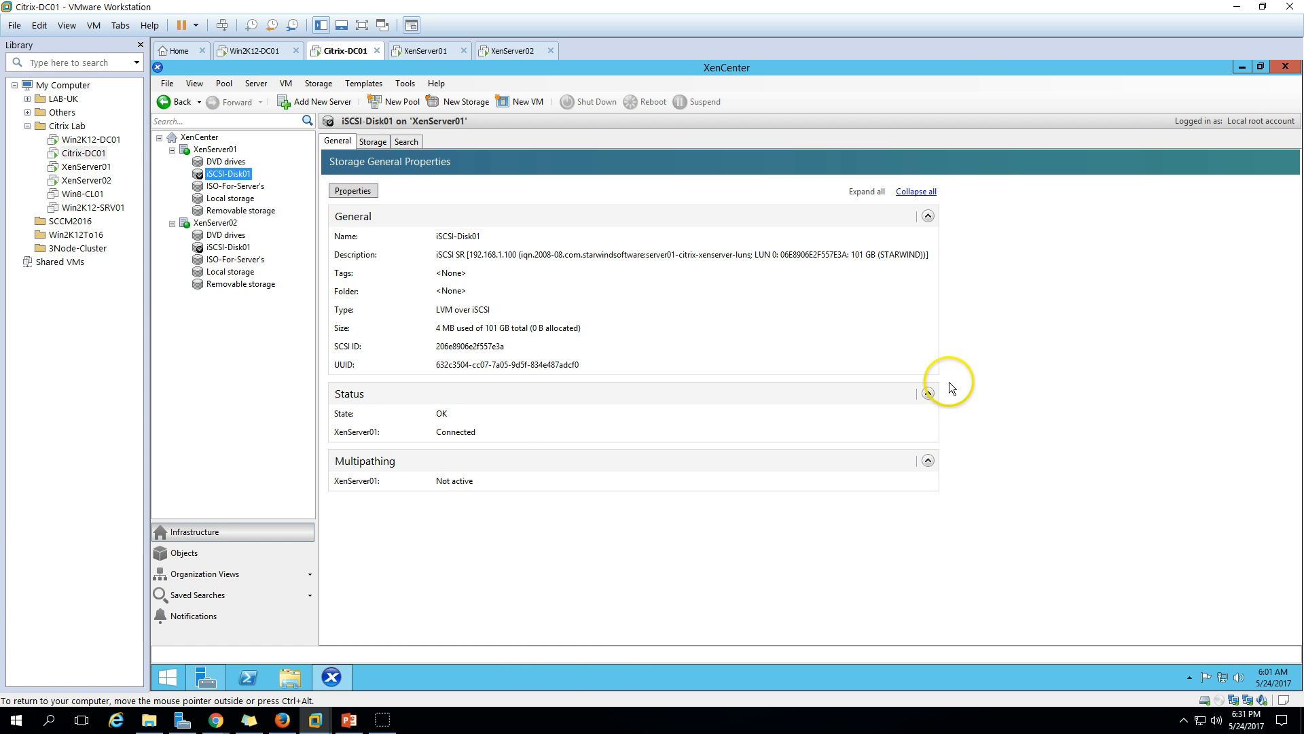
# Switch to the PowerPoint slide show and go through the title, demo setup and closing slides.
pyautogui.click(349, 720)
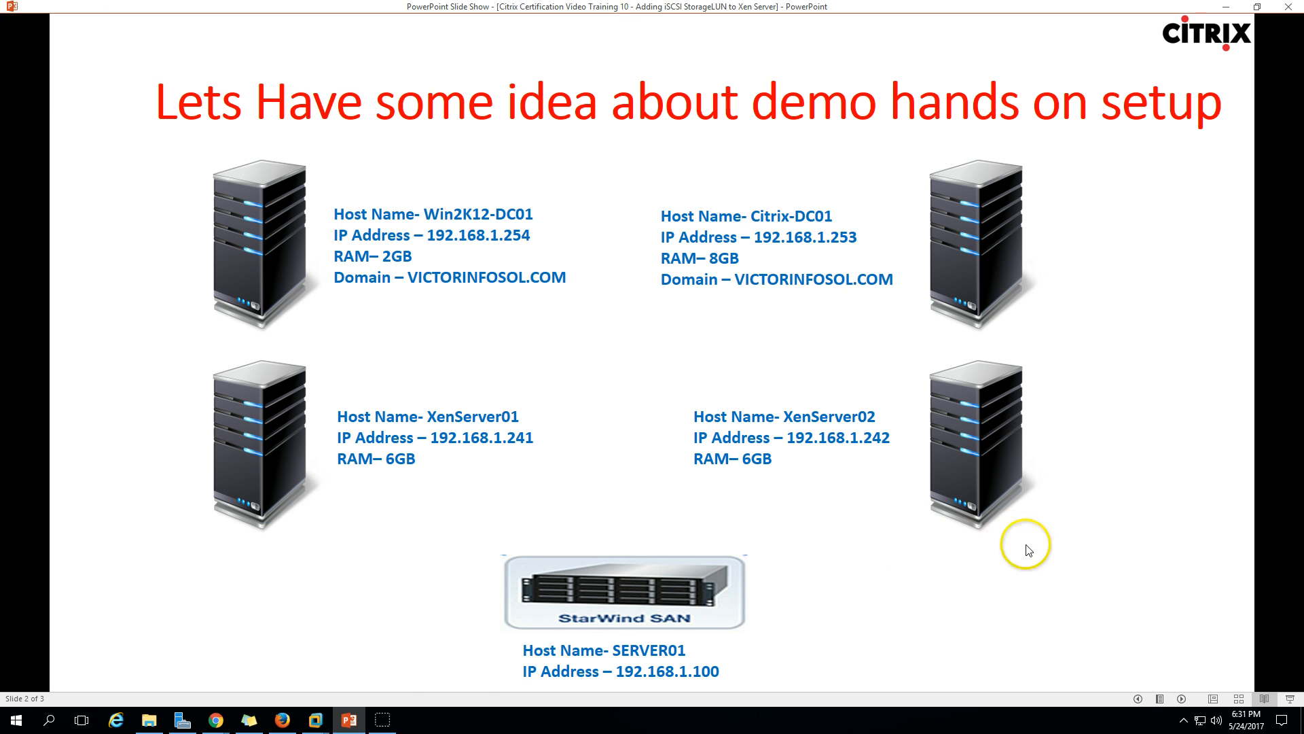
pyautogui.click(1138, 698)
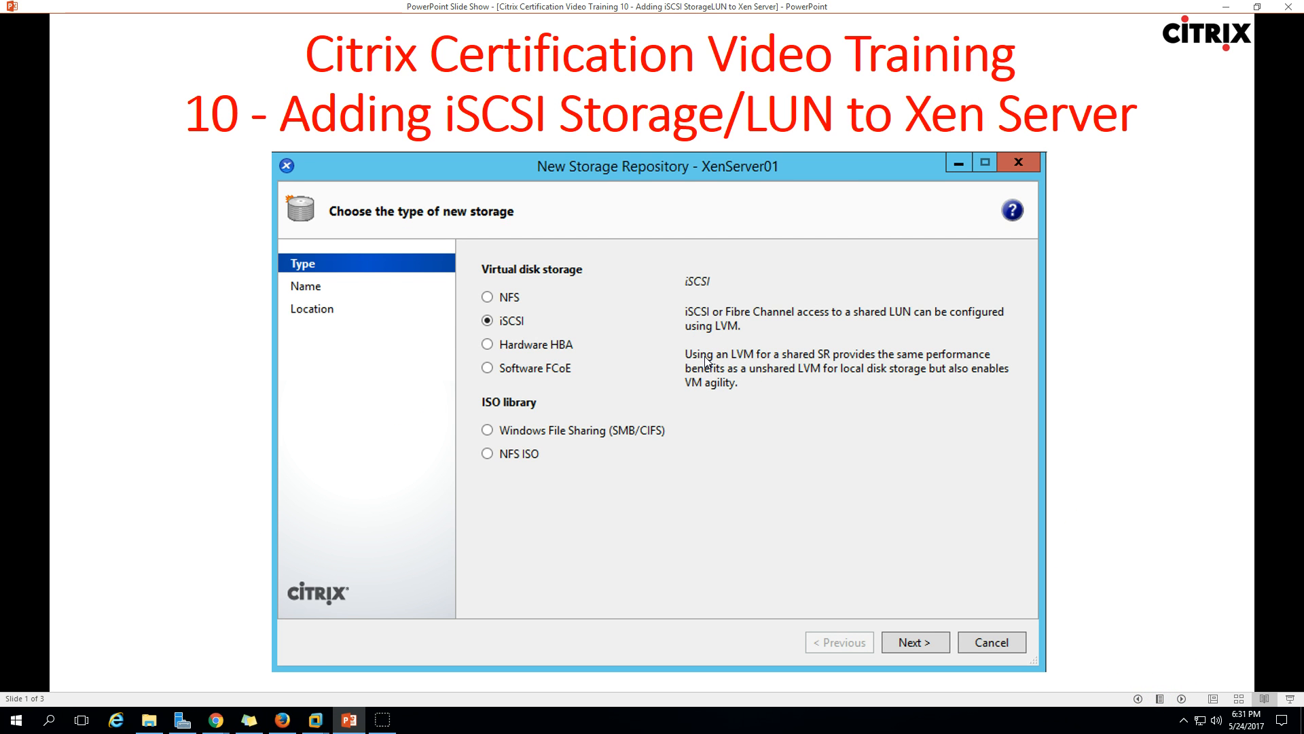
pyautogui.click(1185, 701)
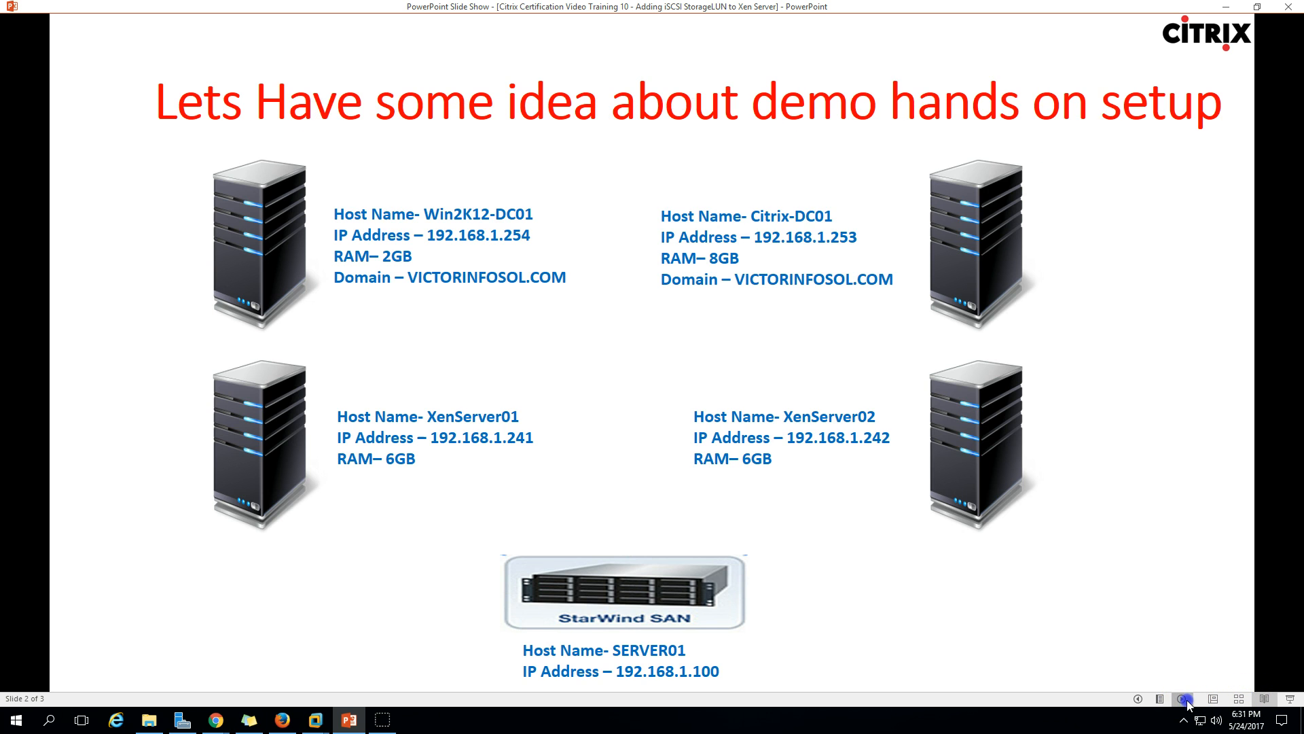
pyautogui.click(1186, 700)
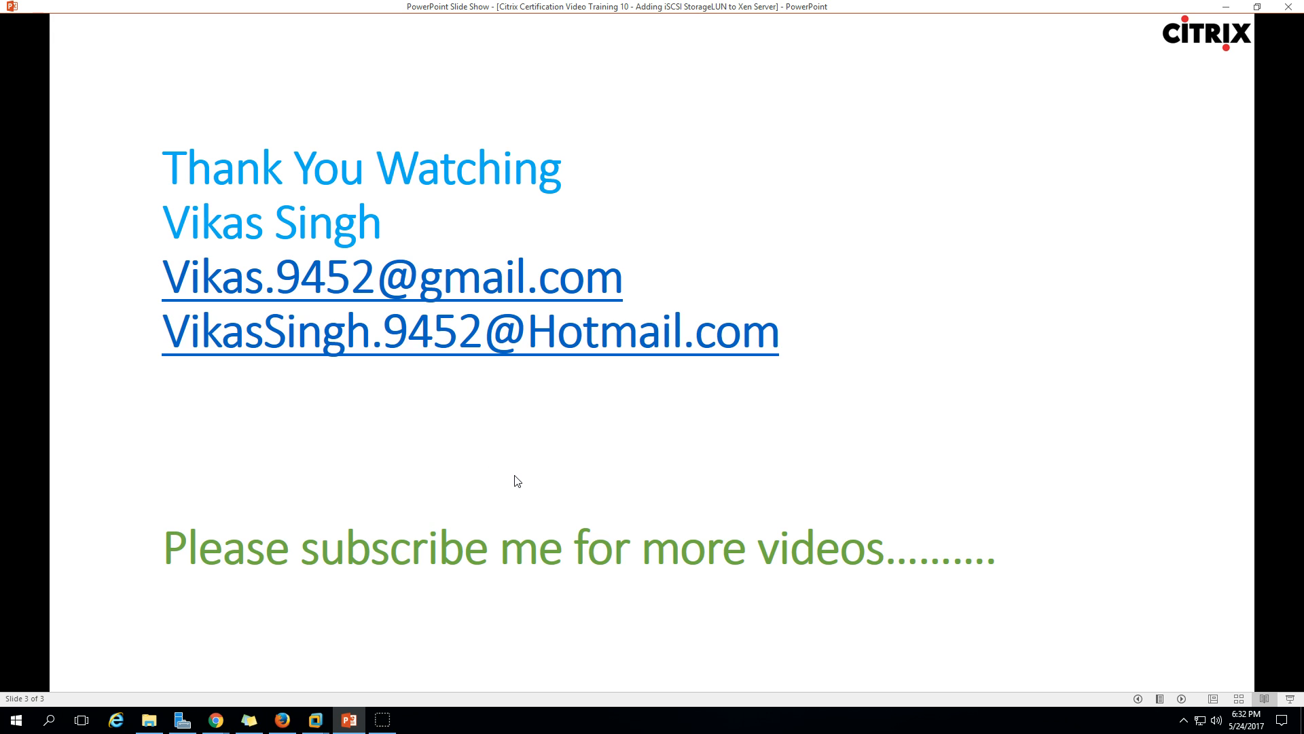
pyautogui.click(382, 721)
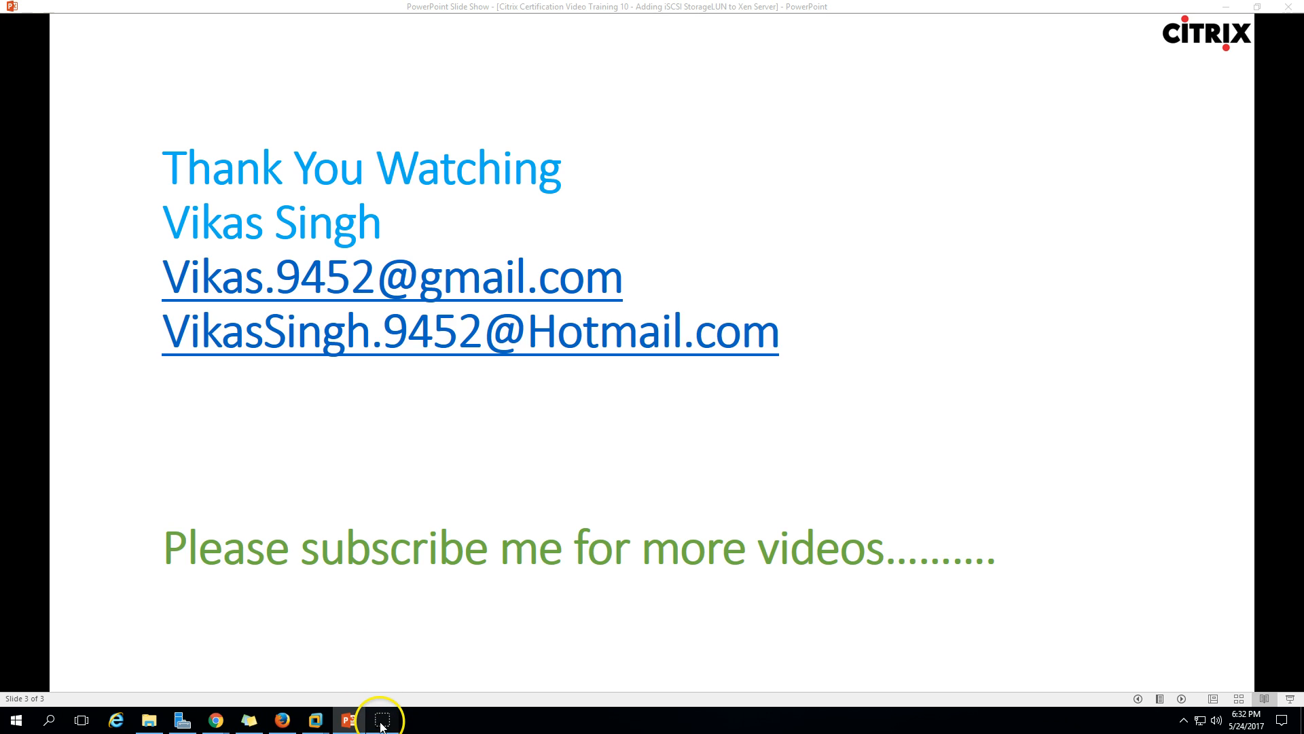